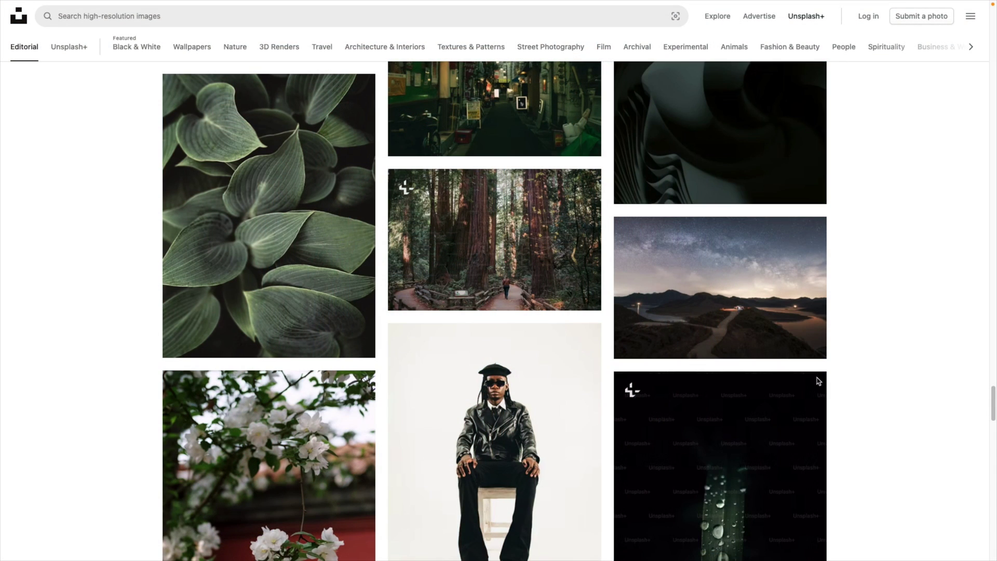
Search Unsplash for 'portrait', filtered to Free licence and Landscape orientation
left_click(97, 17)
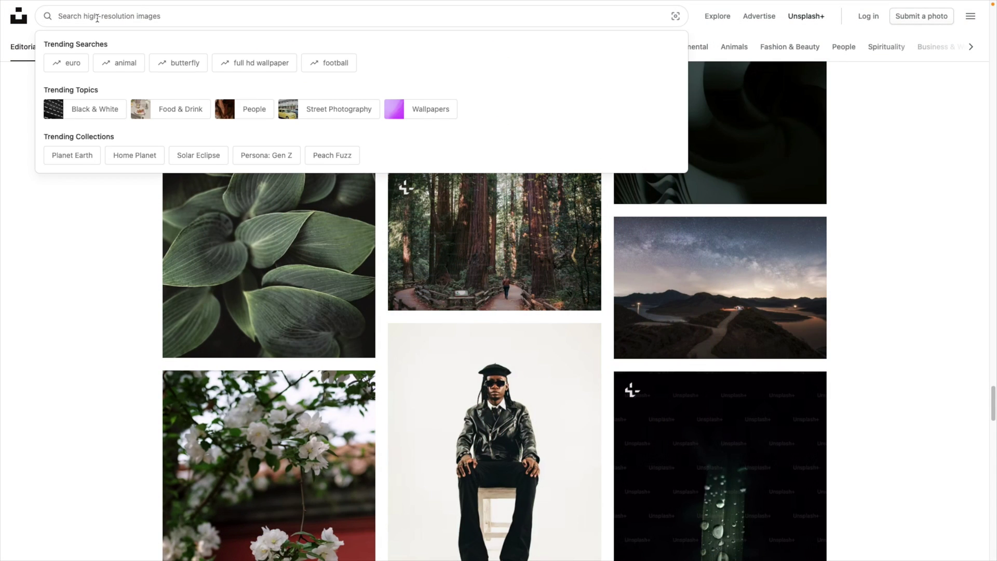
type("portrait")
key("Return")
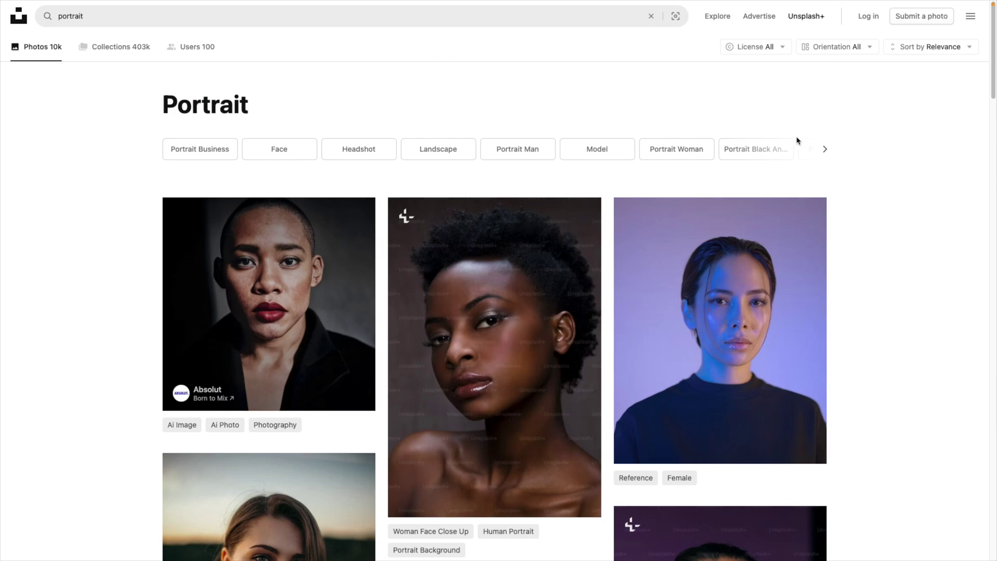
left_click(772, 48)
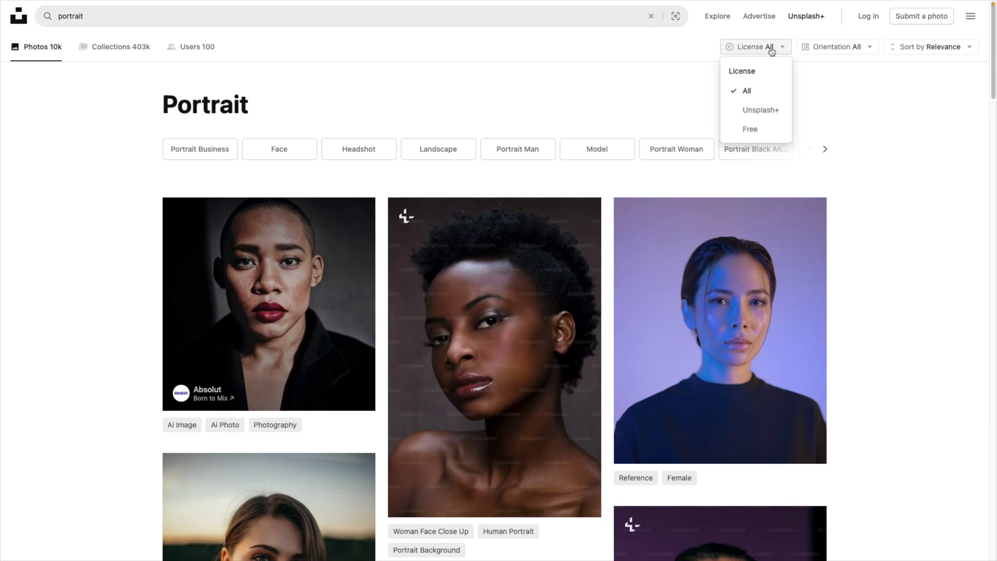
left_click(755, 133)
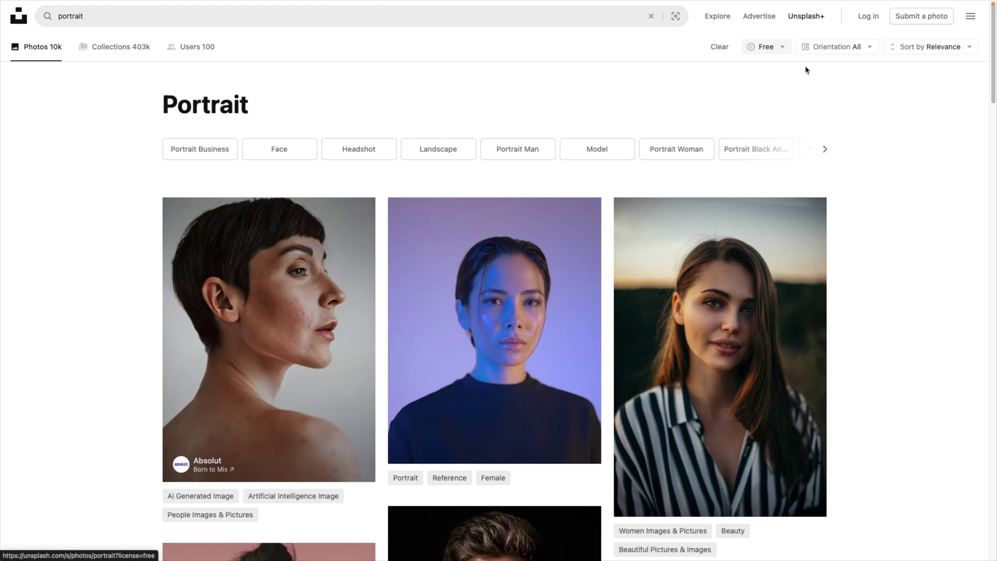
left_click(834, 47)
left_click(827, 110)
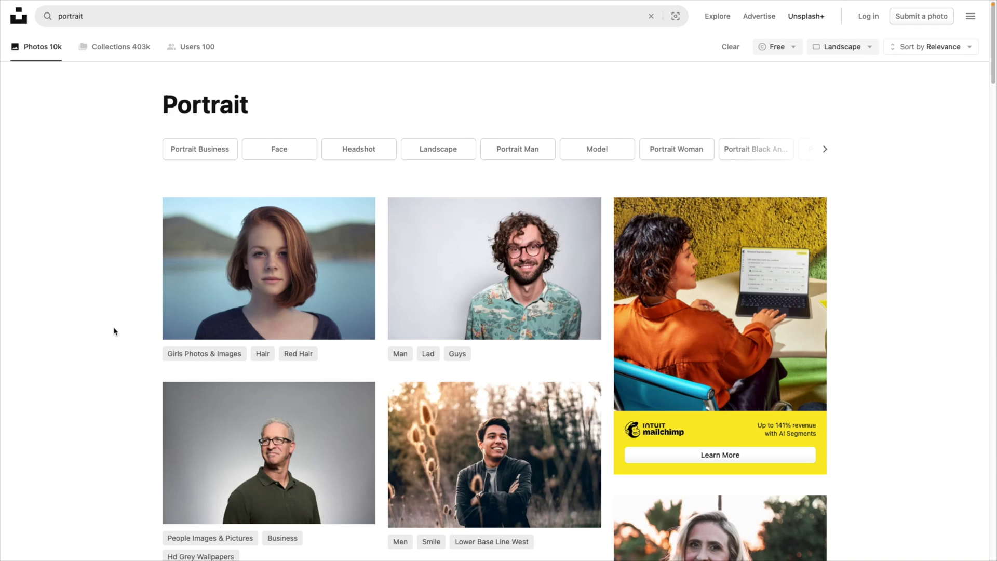
Browse the results and download the black-and-white portrait of the bearded man
scroll(114, 332, "down", 3)
scroll(114, 331, "down", 4)
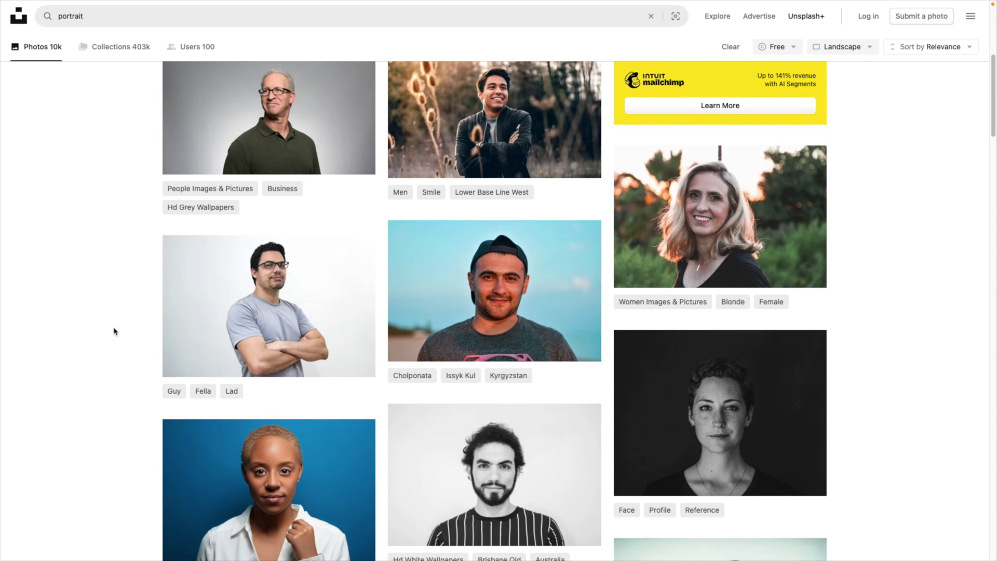
scroll(114, 332, "down", 3)
scroll(114, 332, "down", 1)
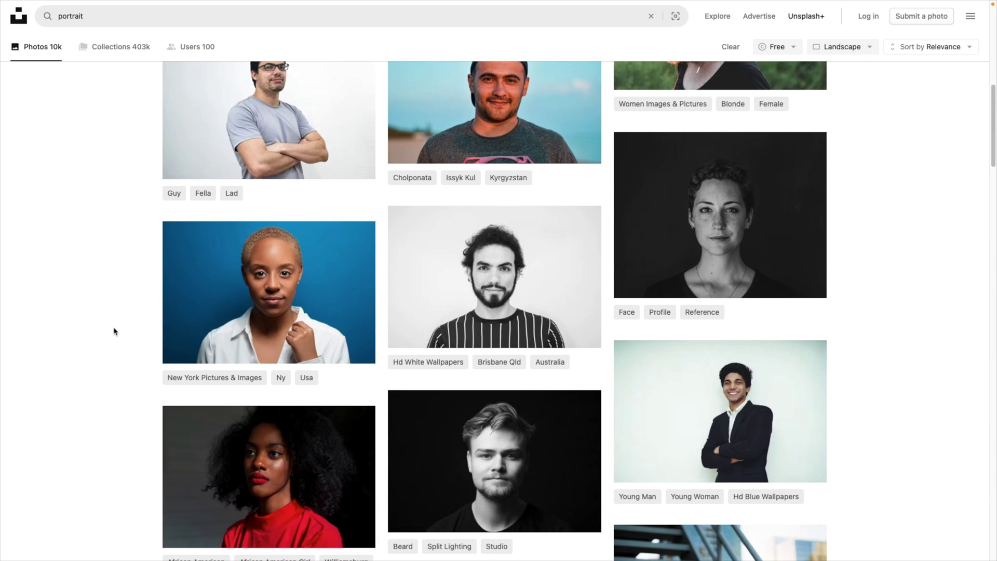
scroll(114, 331, "down", 1)
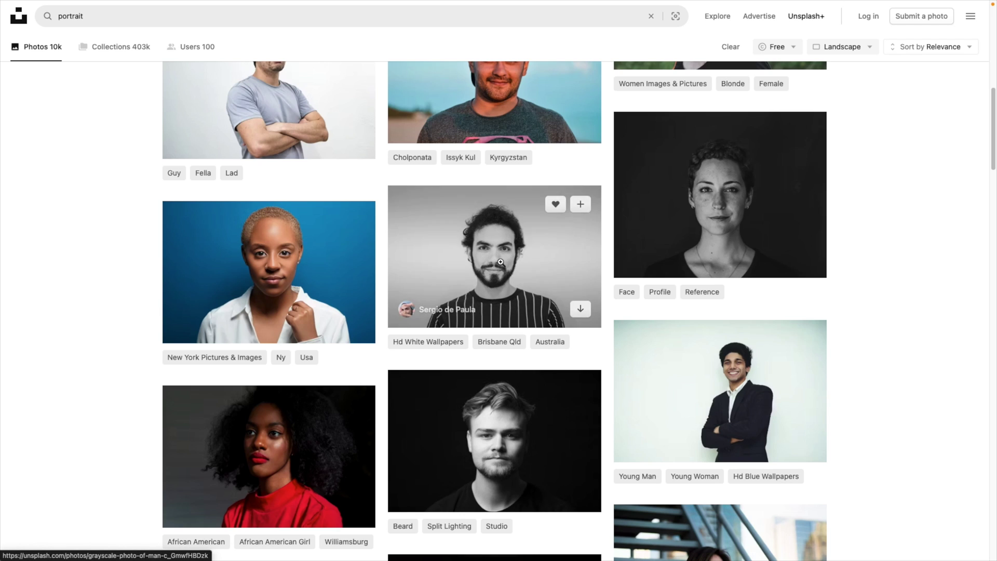
scroll(714, 218, "up", 2)
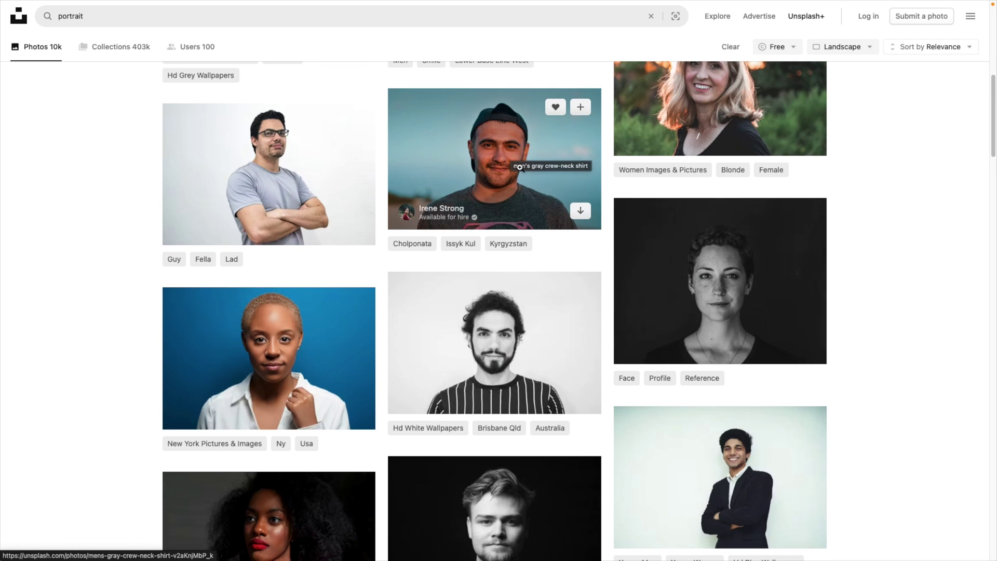
scroll(519, 167, "up", 6)
scroll(561, 301, "up", 3)
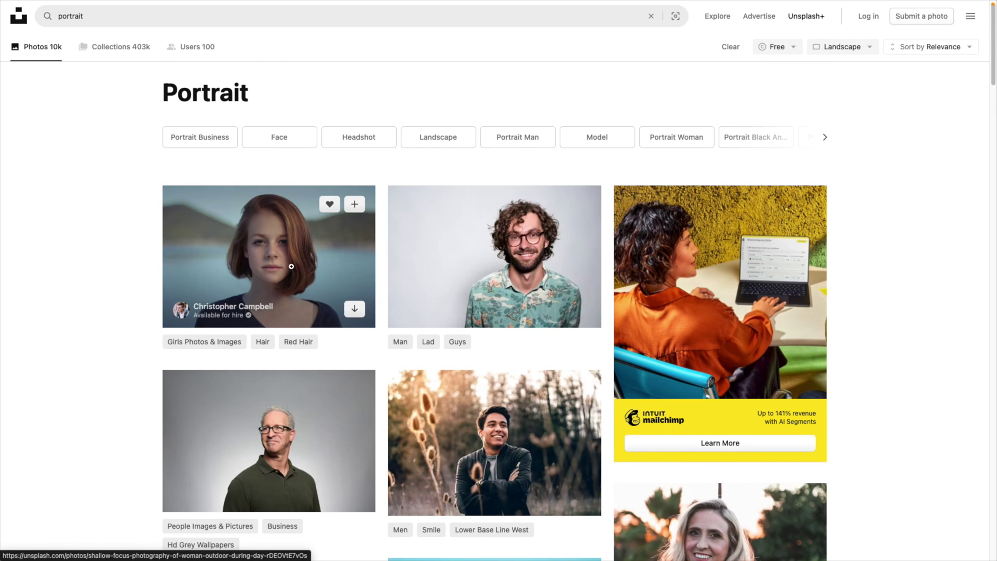
scroll(297, 256, "down", 20)
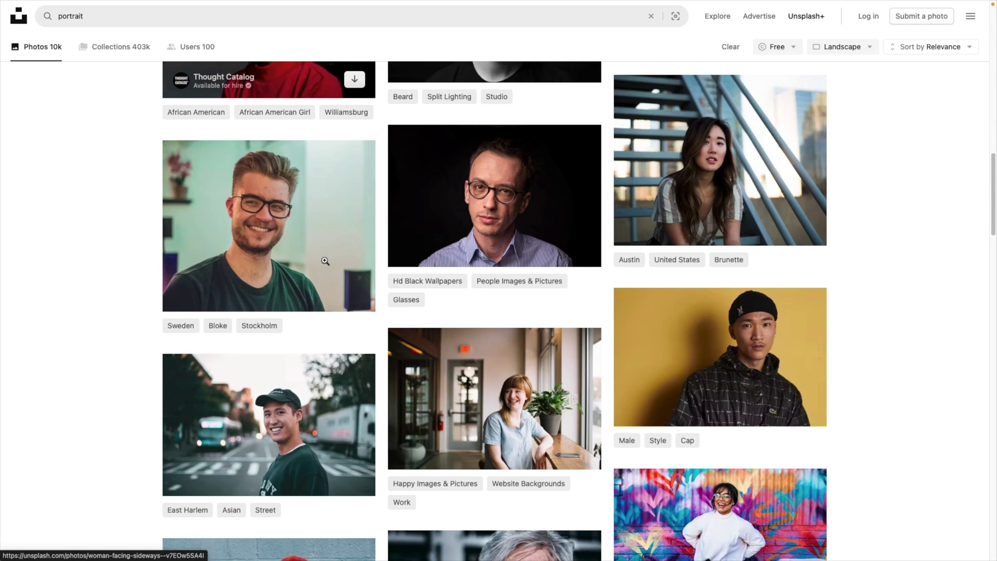
scroll(325, 261, "down", 1)
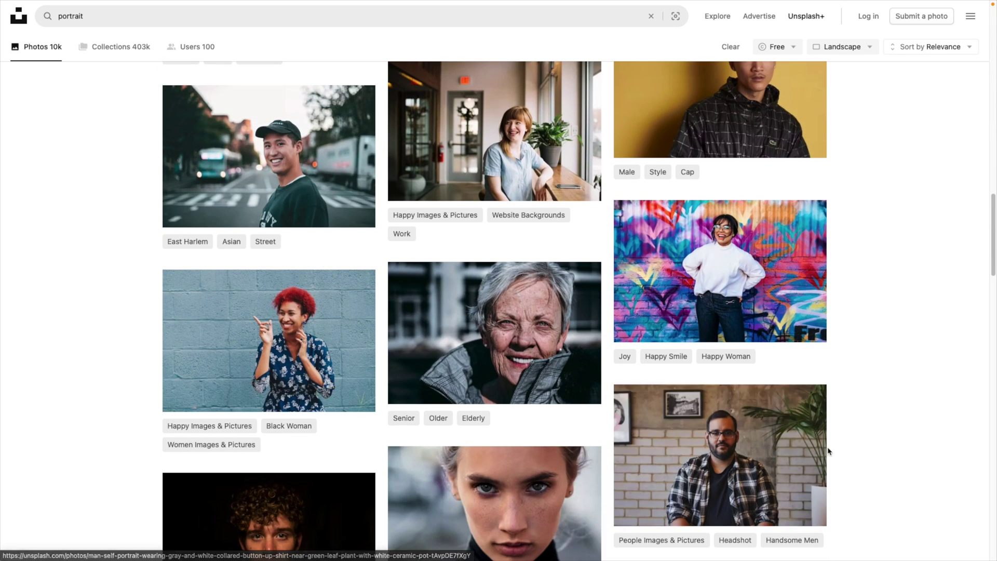
scroll(708, 442, "up", 14)
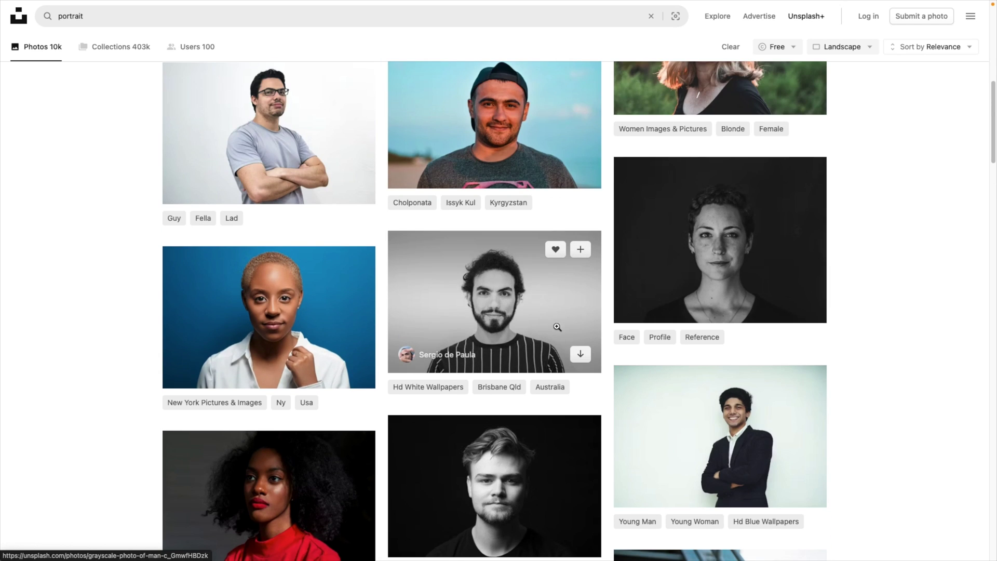
left_click(582, 354)
Download the woman's black-and-white portrait and add both photos to the blank slide
left_click(804, 310)
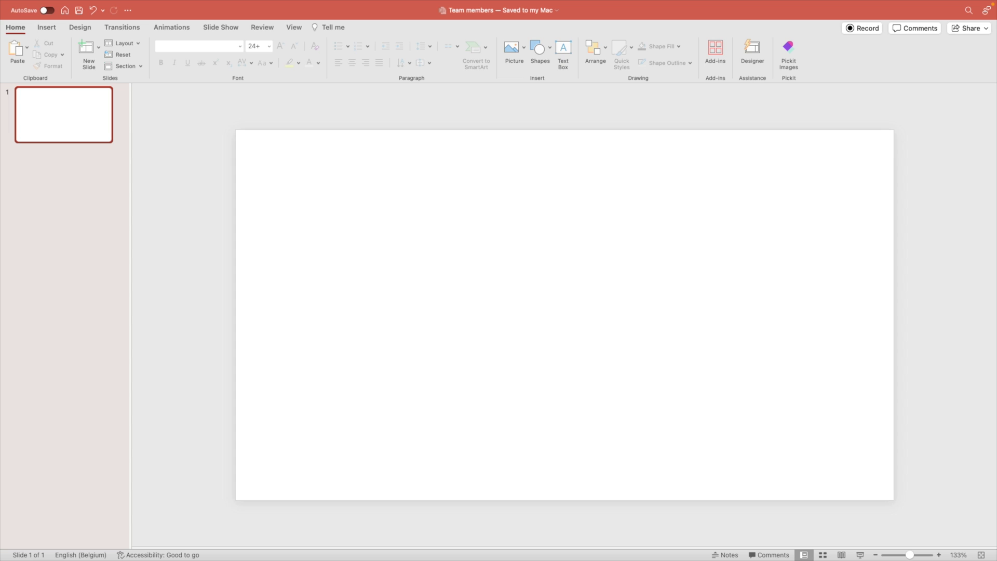
left_click_drag(883, 192, 591, 234)
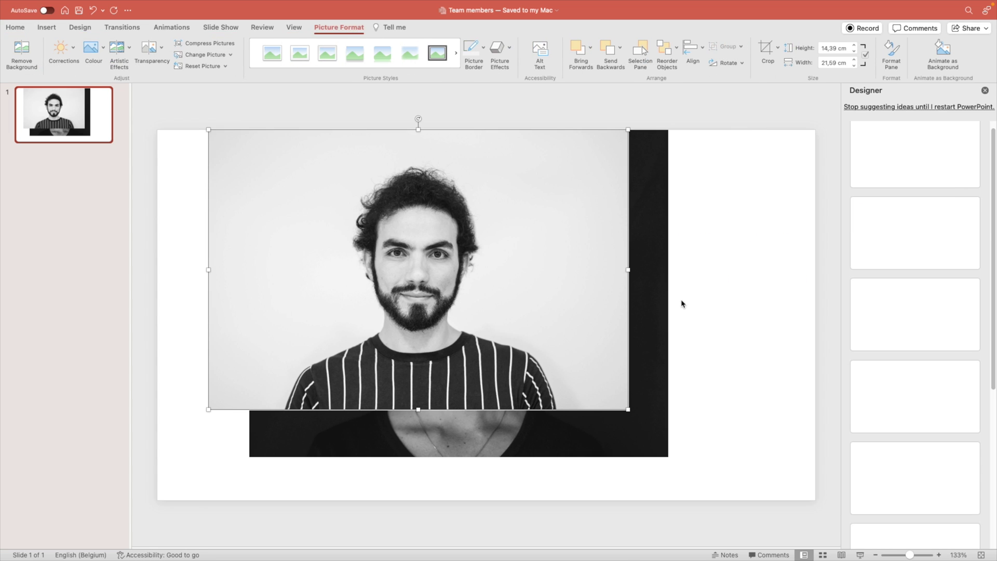
left_click(985, 91)
Position the woman's photo at the left edge and the man's overlapping on the right
left_click_drag(526, 250, 677, 301)
left_click_drag(455, 279, 363, 293)
left_click(713, 294)
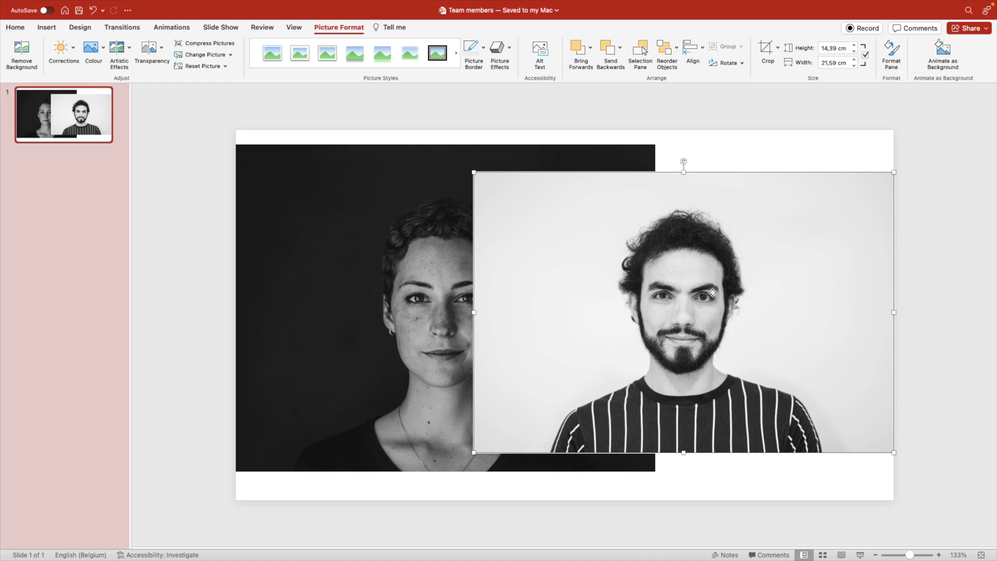
Crop the man's photo to the slide's right half at full height, enlarging his face within the crop
right_click(724, 289)
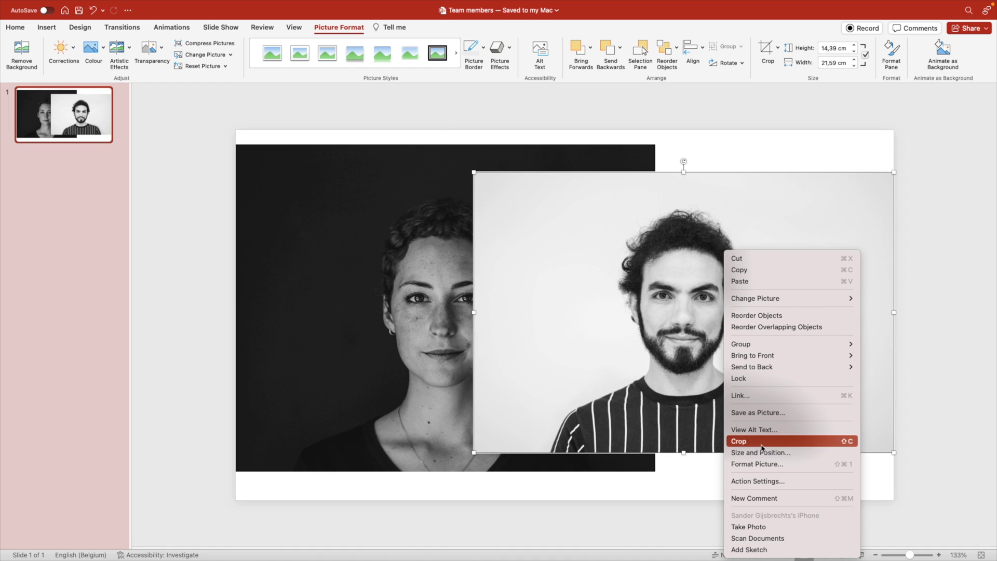
left_click(743, 439)
scroll(668, 435, "down", 3)
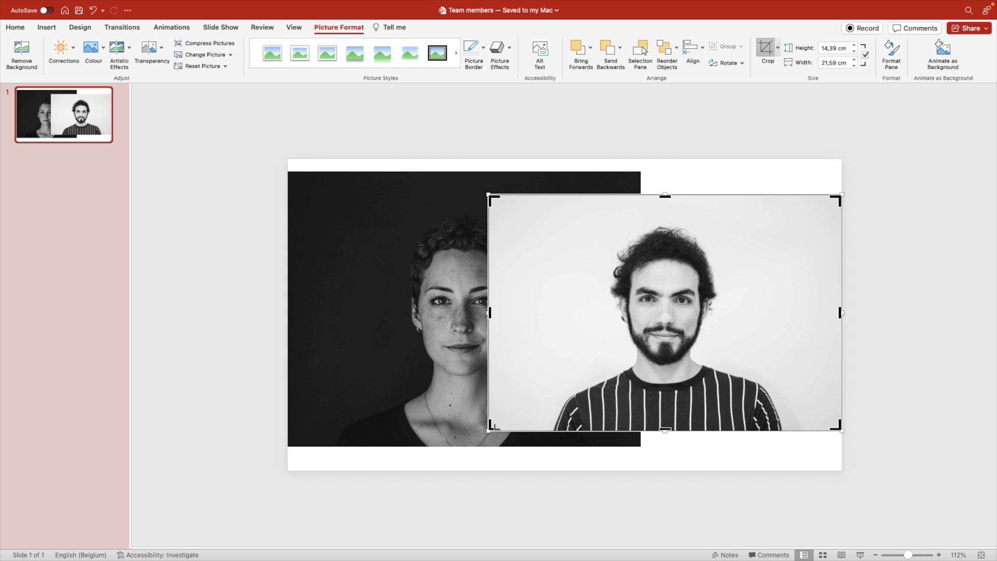
left_click_drag(492, 430, 565, 470)
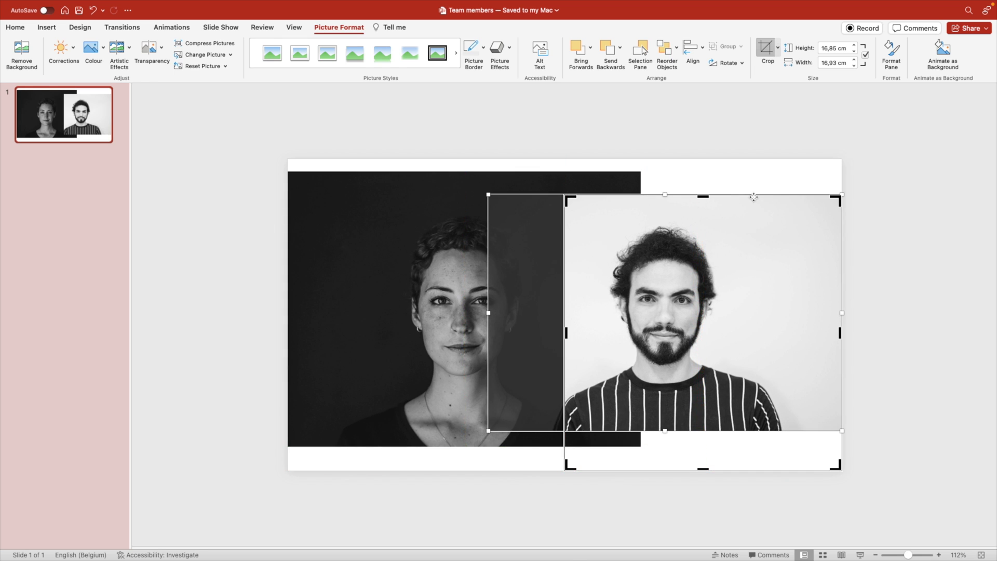
left_click_drag(698, 194, 706, 160)
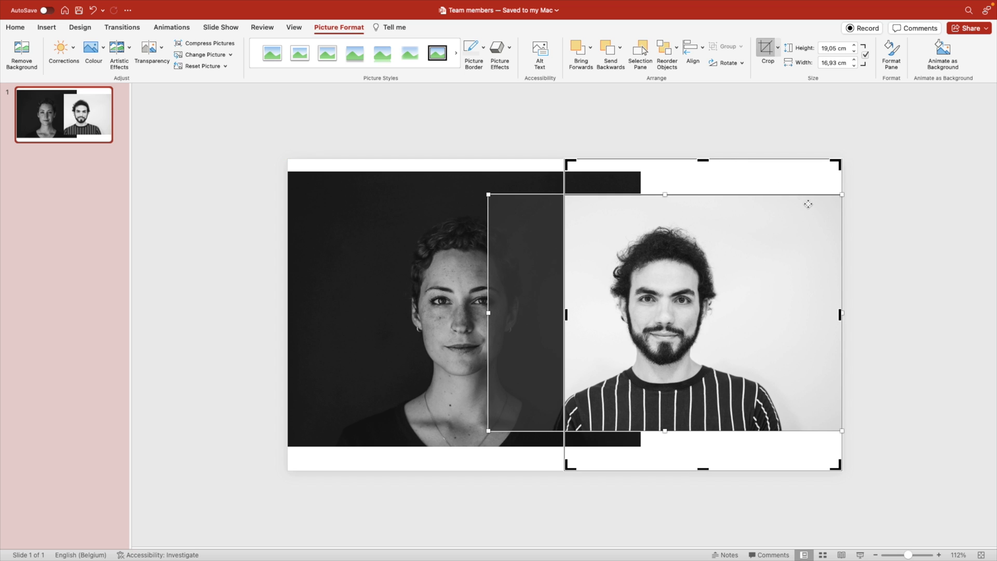
left_click_drag(844, 195, 934, 133)
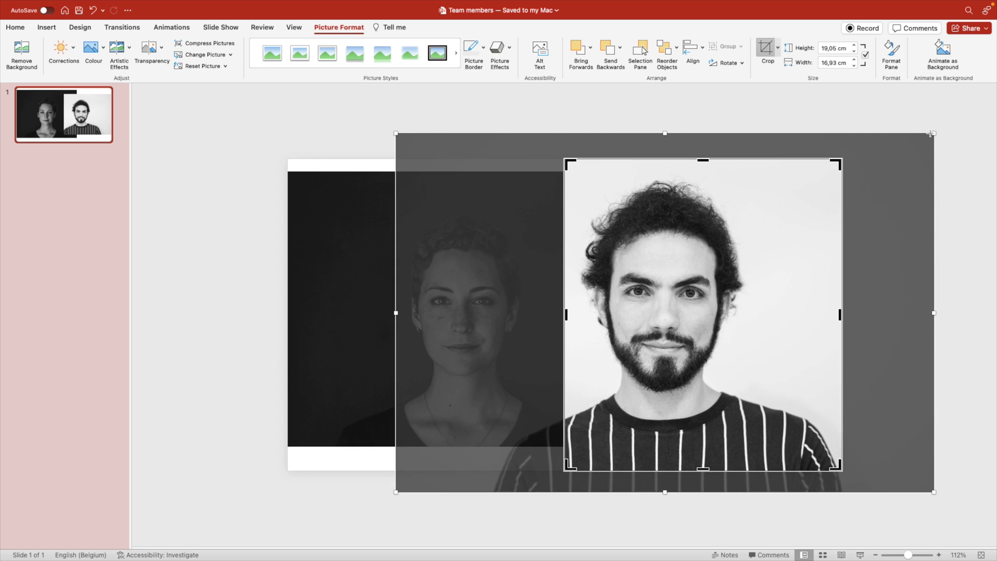
left_click_drag(803, 291, 794, 292)
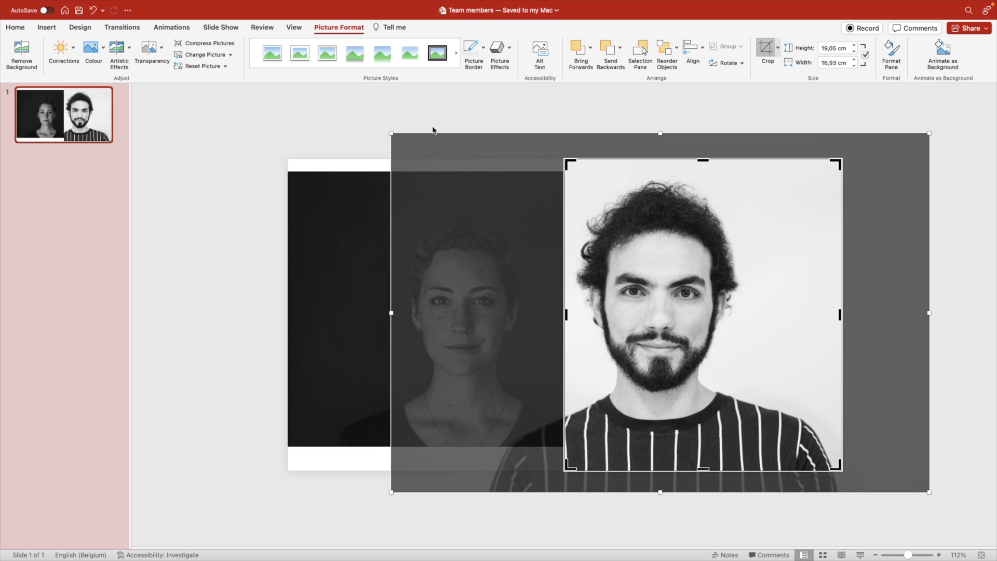
left_click_drag(656, 281, 565, 294)
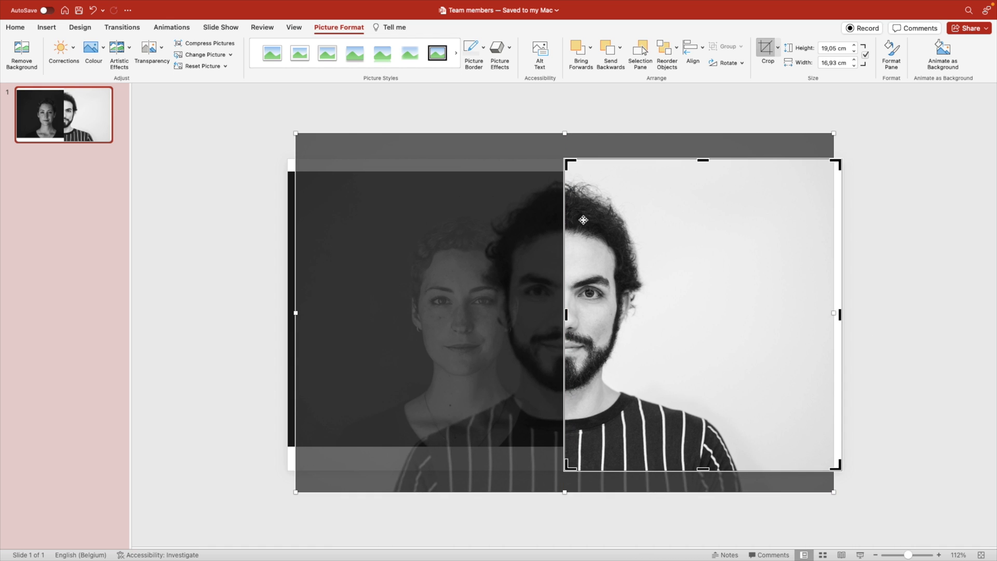
left_click_drag(834, 492, 842, 498)
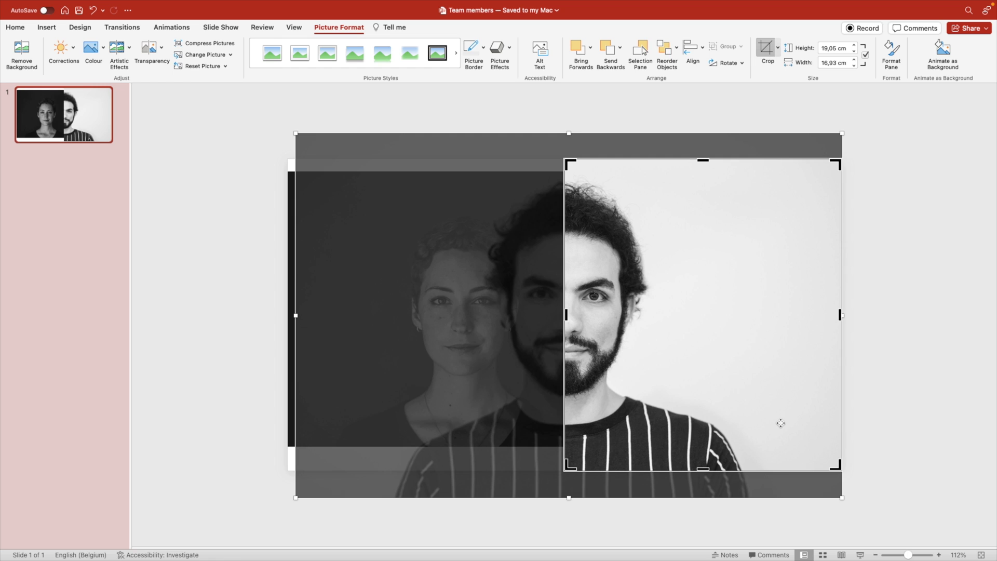
left_click(906, 325)
Crop the woman's photo to the left half at full height, sizing it so her half face lines up with his
left_click(376, 314)
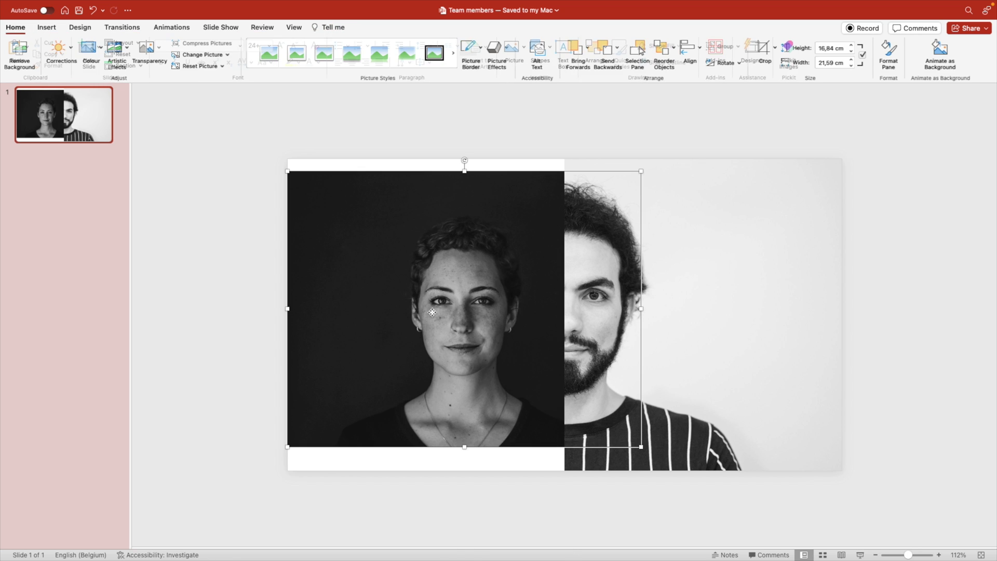
right_click(435, 306)
left_click(465, 441)
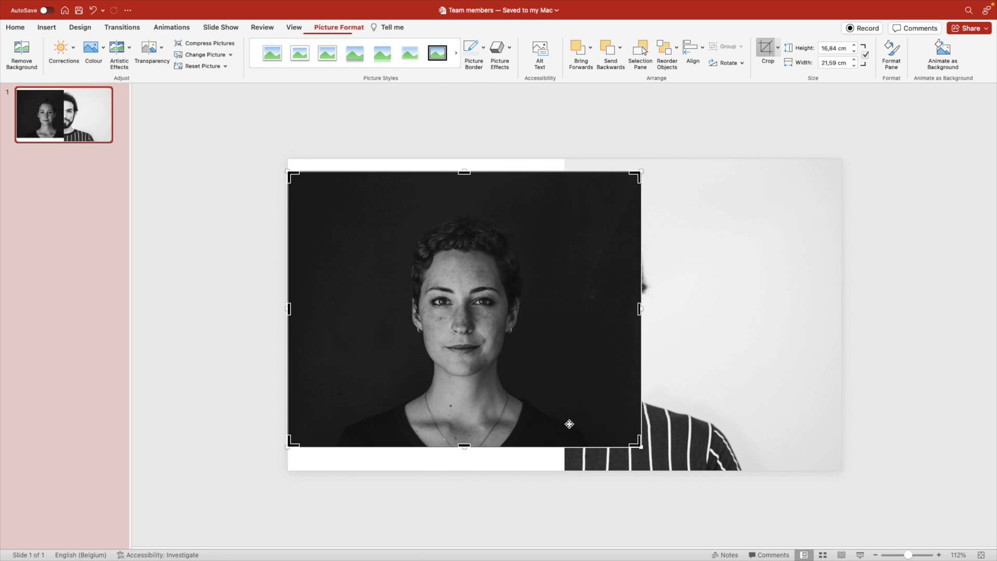
left_click_drag(565, 447, 565, 470)
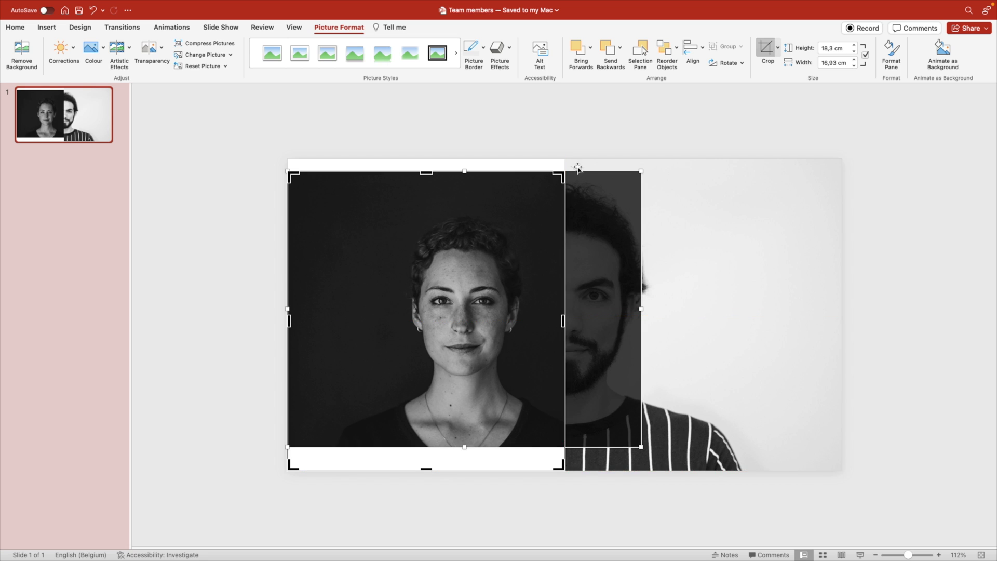
left_click_drag(559, 173, 559, 160)
left_click_drag(640, 172, 769, 74)
left_click_drag(519, 295, 559, 329)
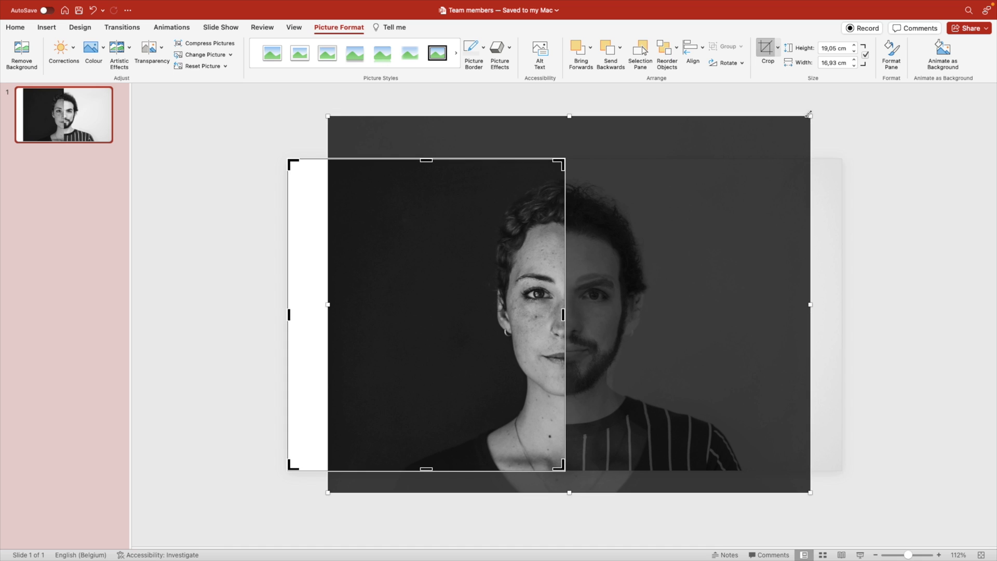
left_click_drag(809, 114, 799, 122)
left_click_drag(556, 332, 565, 331)
left_click(829, 324)
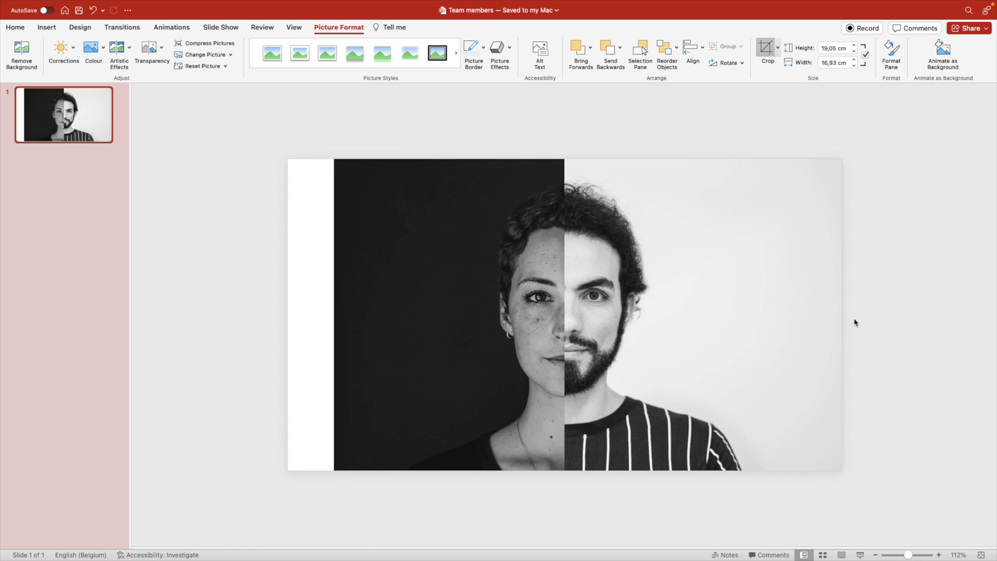
scroll(504, 392, "down", 2)
left_click(504, 384)
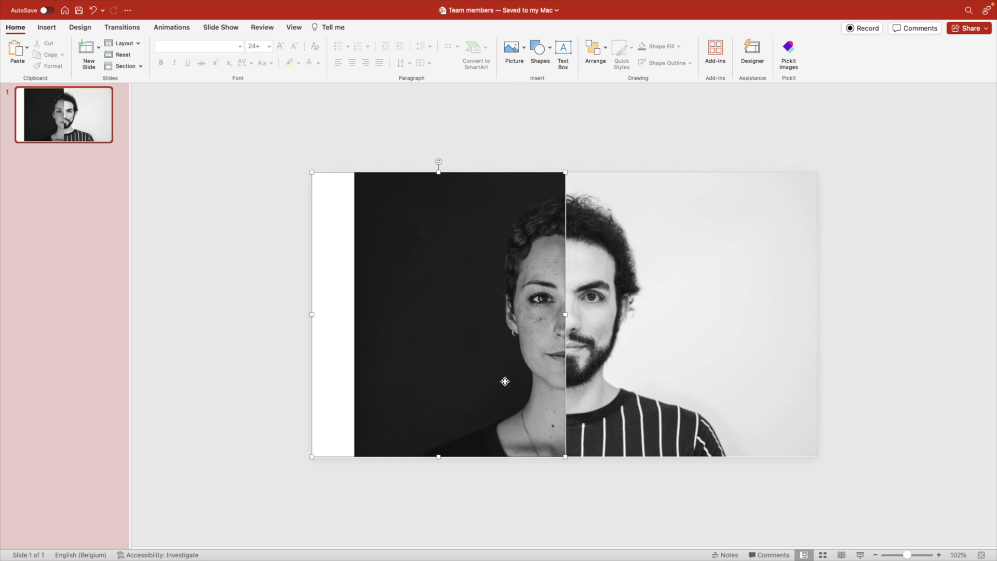
double_click(505, 367)
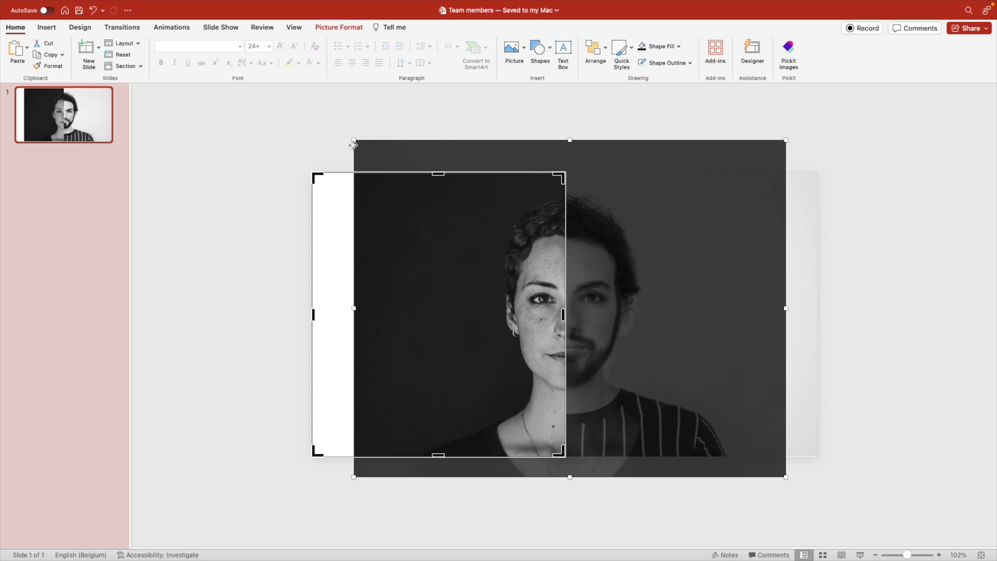
left_click_drag(354, 140, 347, 133)
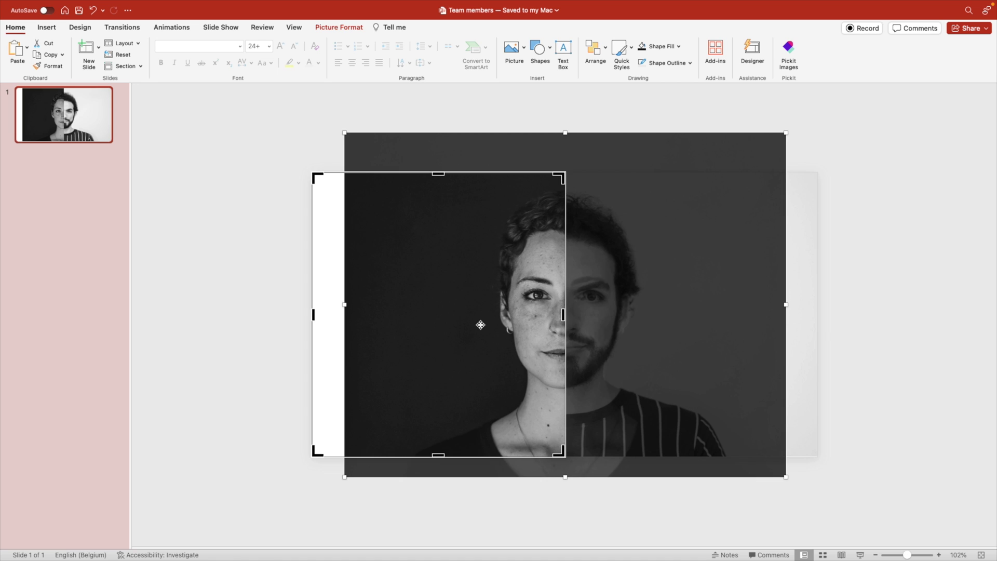
left_click_drag(478, 326, 482, 322)
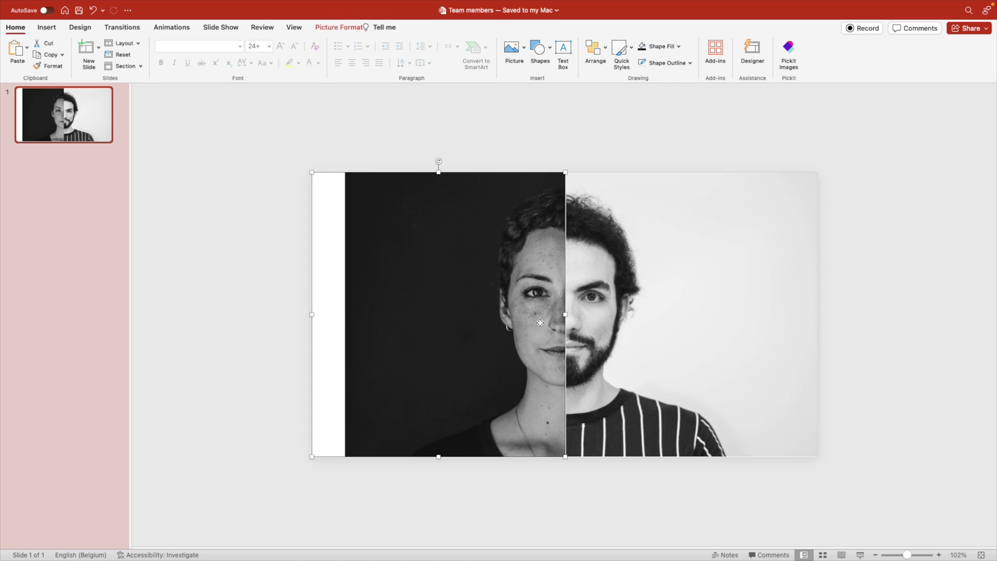
left_click_drag(343, 130, 357, 138)
left_click(788, 367)
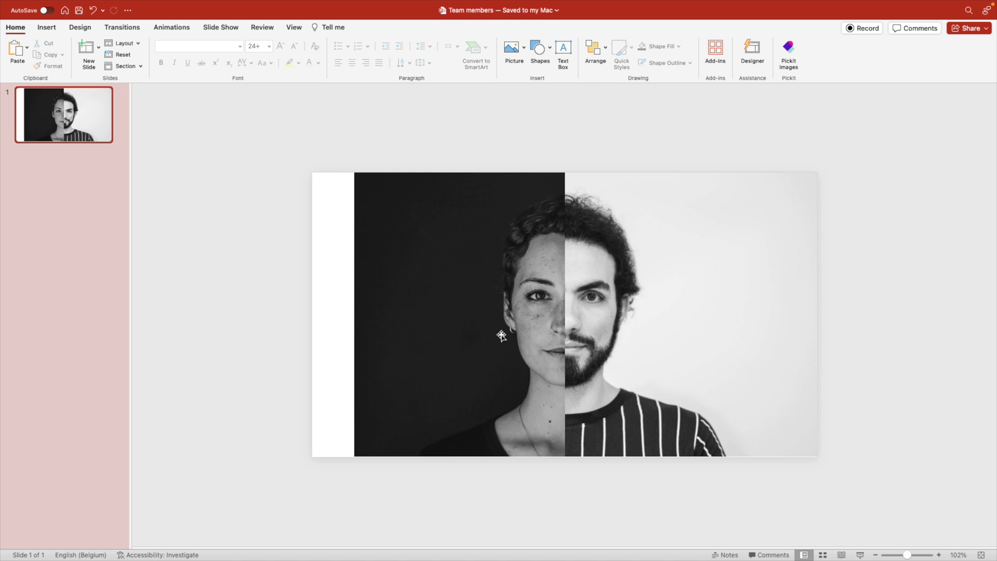
left_click(349, 327)
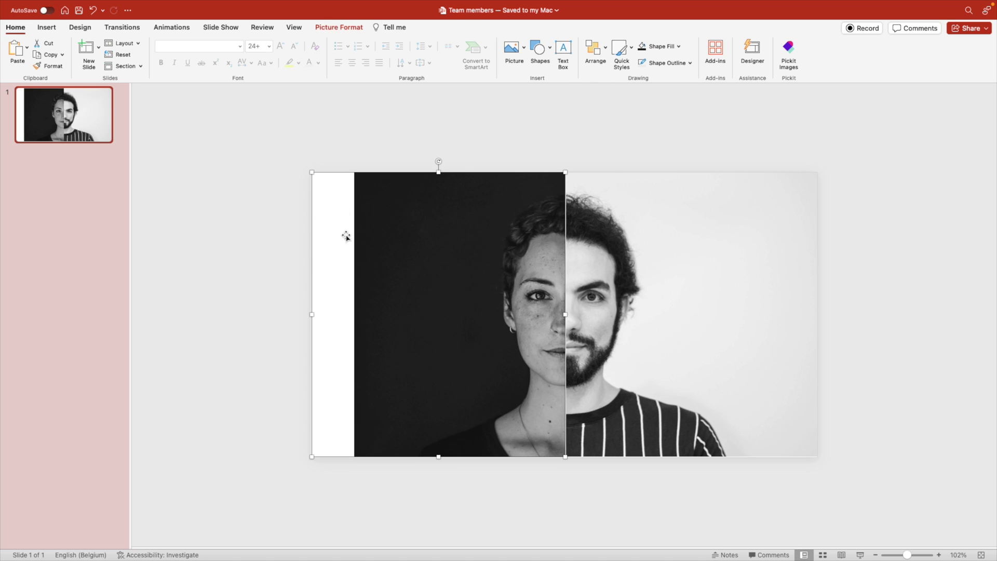
left_click(293, 278)
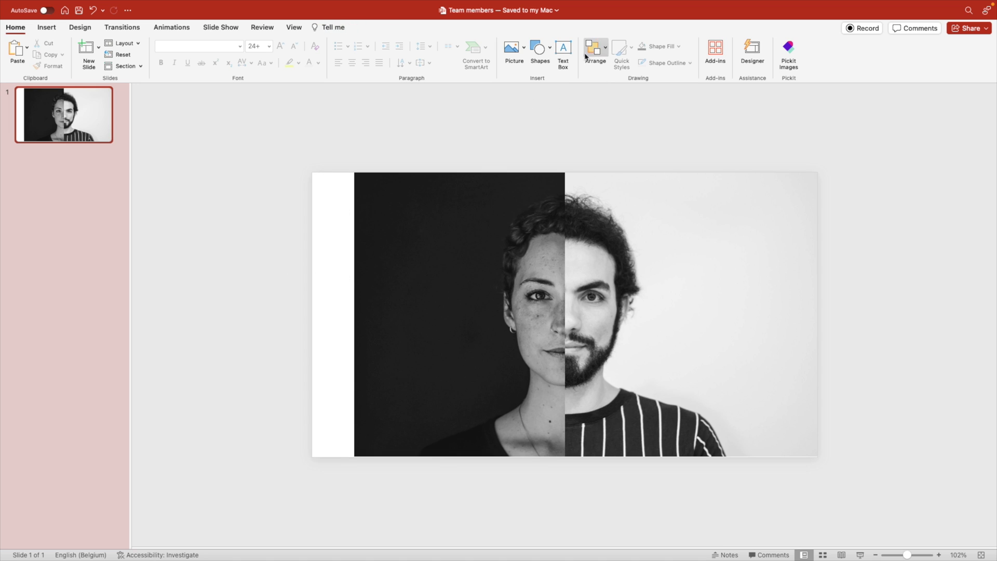
Draw a rectangle without outline over the white strip at the slide's left edge
left_click(541, 51)
left_click(626, 83)
left_click_drag(314, 170, 356, 457)
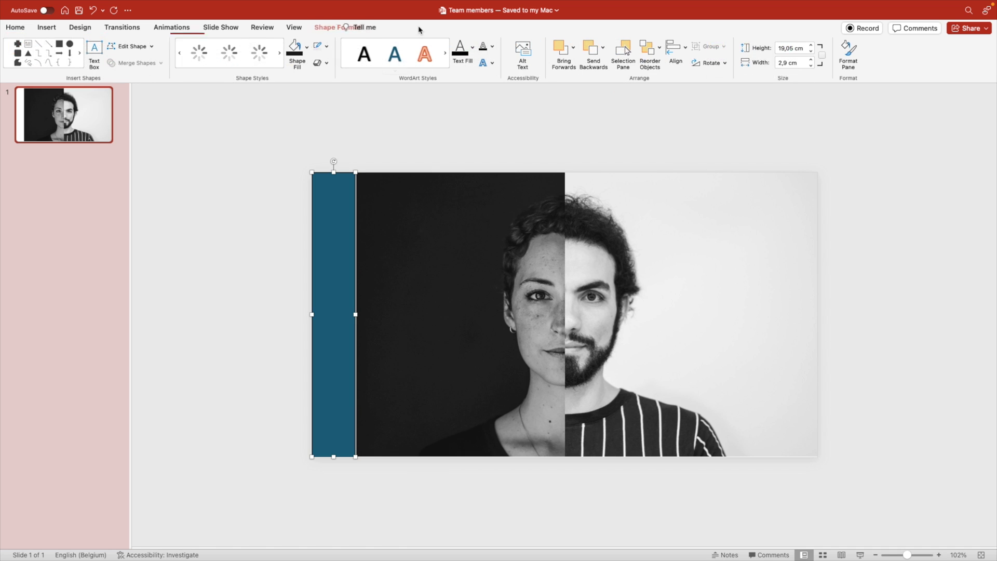
left_click(328, 46)
left_click(343, 64)
Fill the bar with the photo's dark background colour sampled by eyedropper
left_click(310, 48)
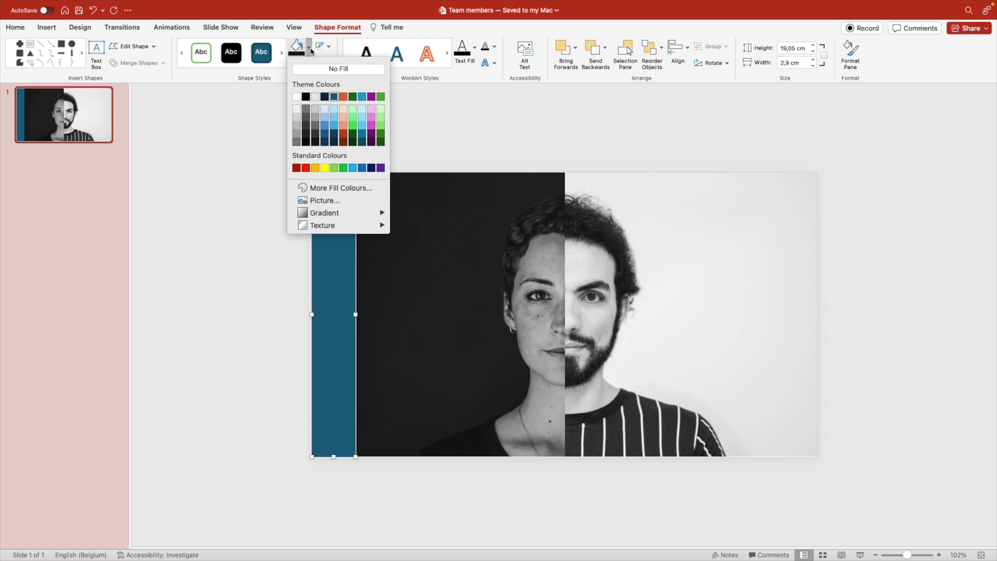
left_click(341, 188)
left_click(432, 250)
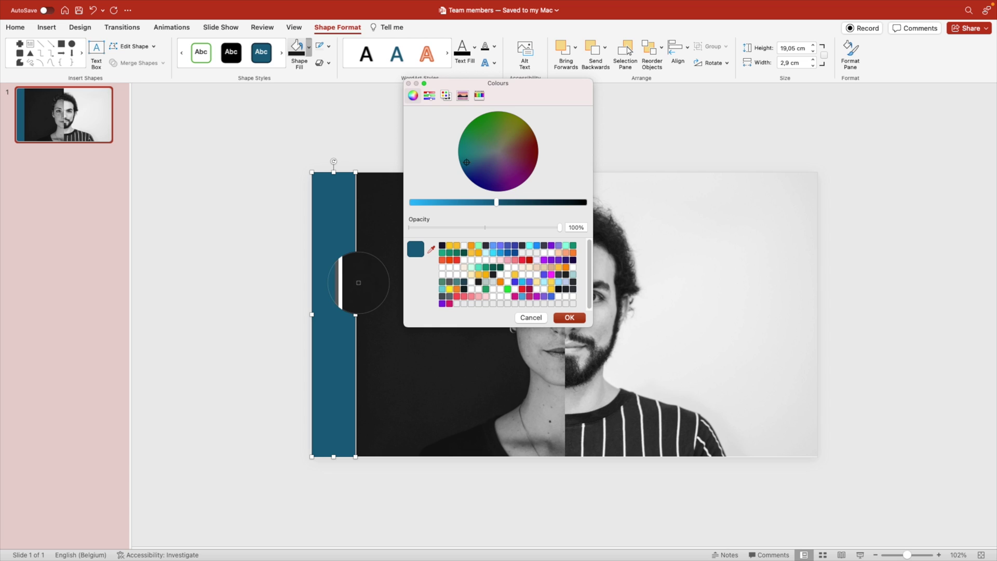
left_click(359, 283)
left_click(570, 317)
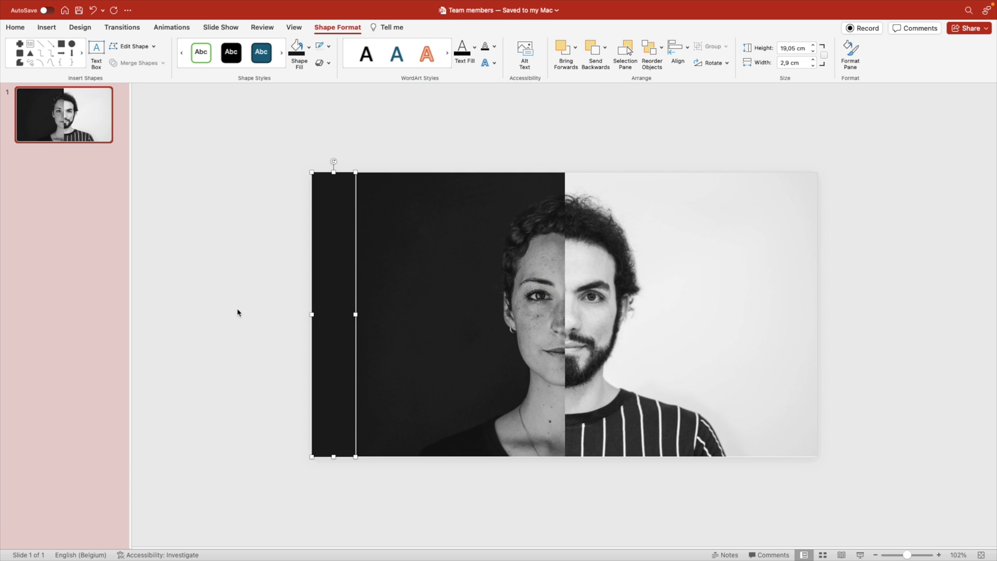
left_click(238, 312)
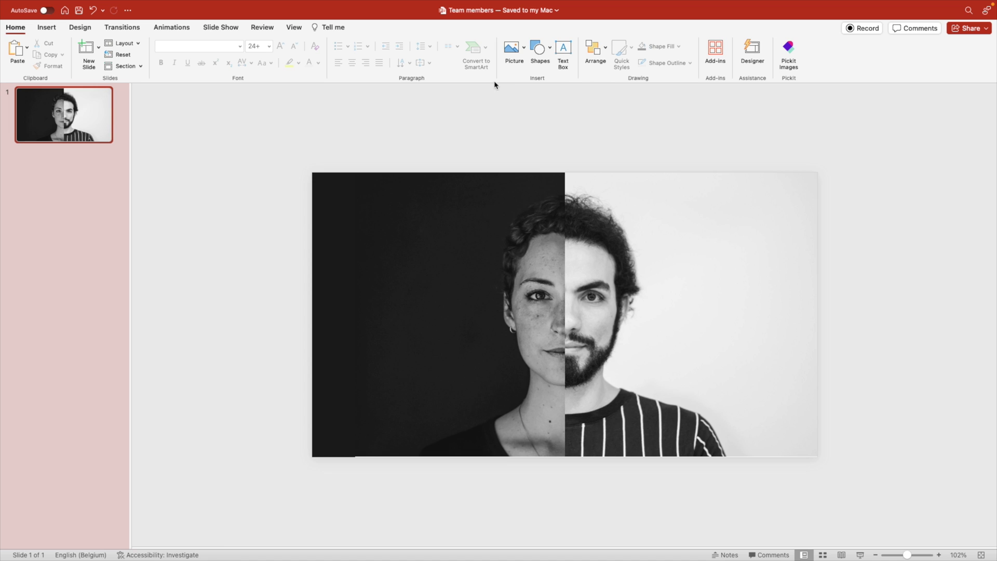
Draw a vertical line down the centre seam between the two half-faces
left_click(549, 54)
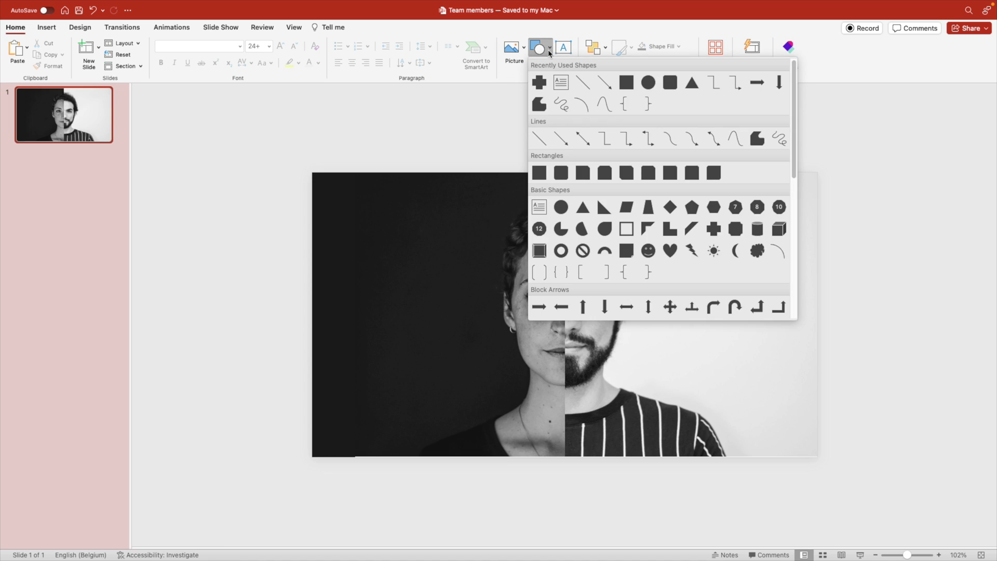
left_click(584, 82)
left_click_drag(566, 172, 566, 456)
Format the divider line white with an 8 pt width
right_click(563, 439)
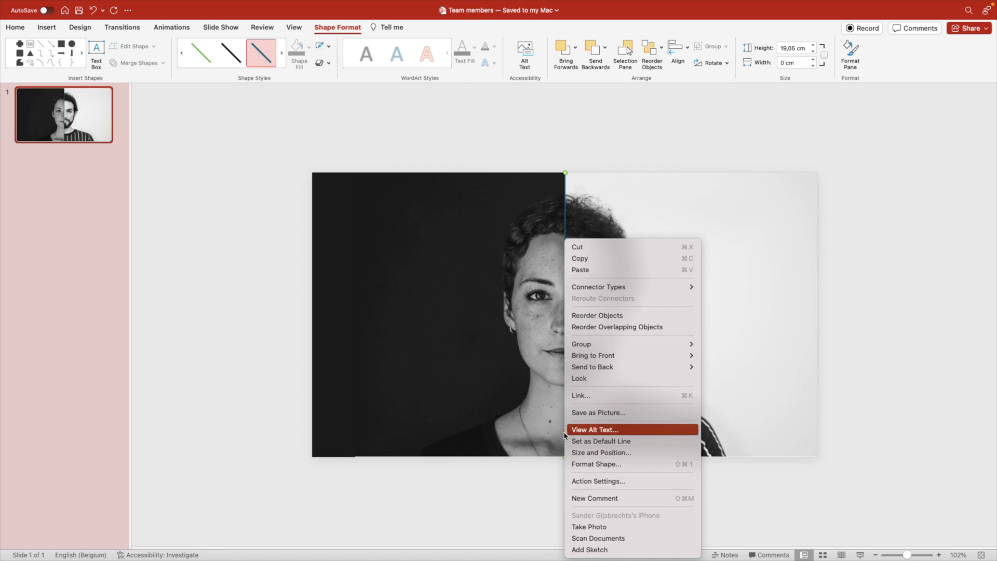
left_click(597, 464)
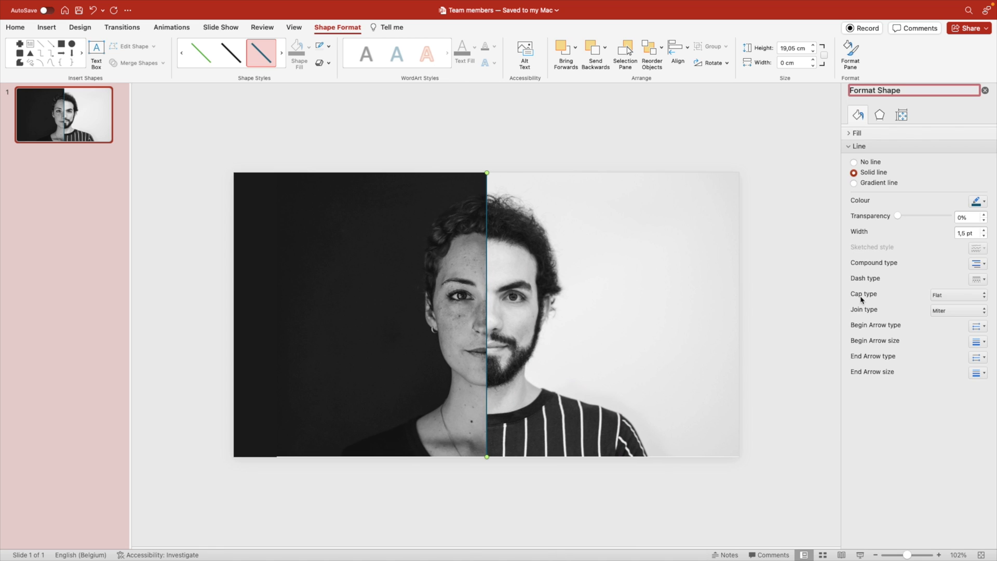
left_click(977, 202)
left_click(904, 232)
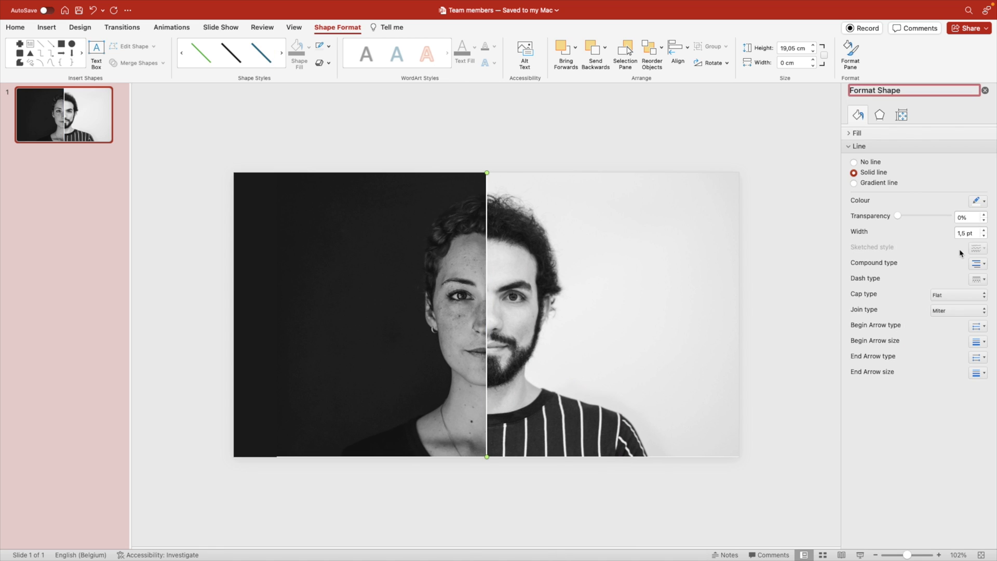
left_click(984, 235)
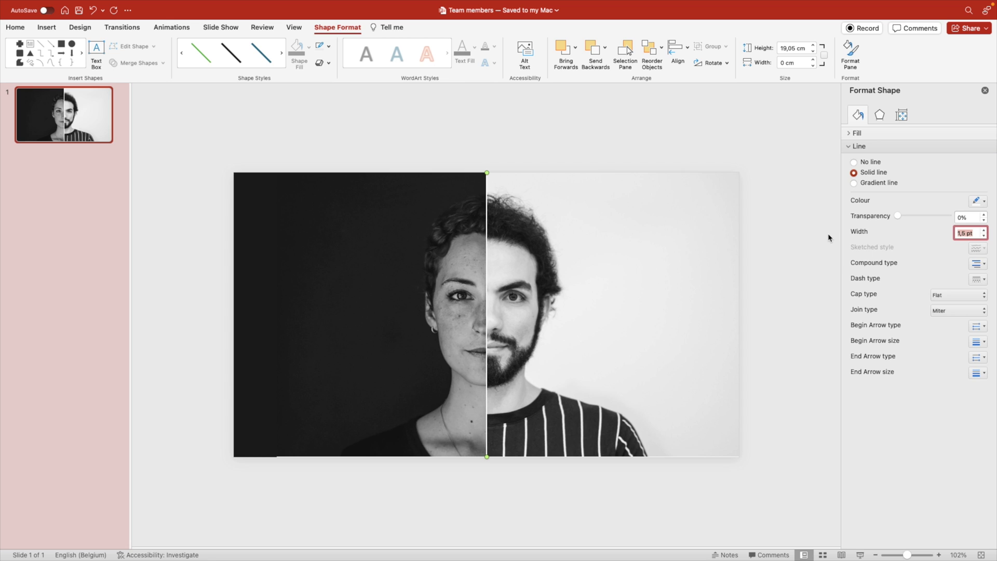
type("8")
key("Return")
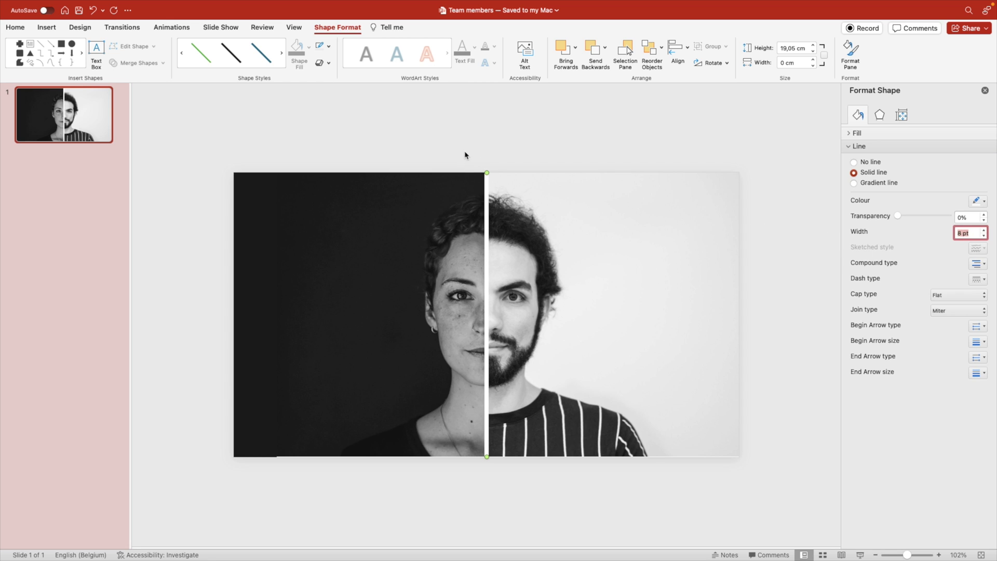
left_click(493, 307)
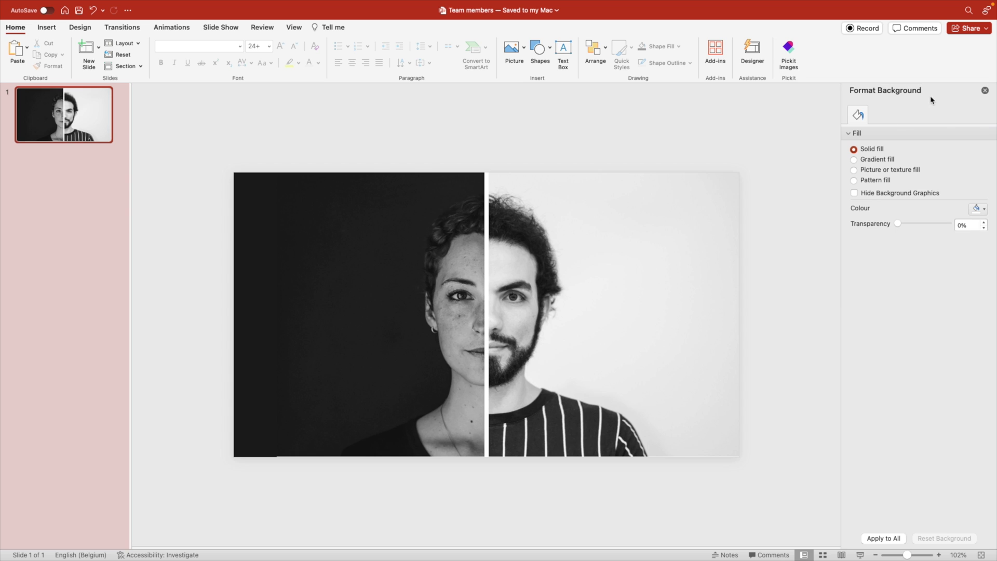
left_click(985, 90)
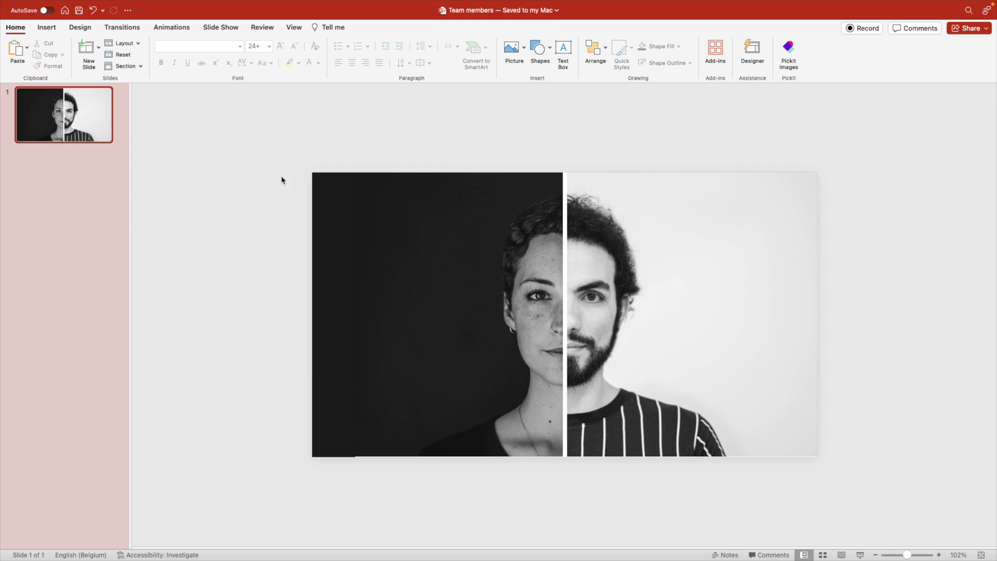
Duplicate slide 1 and crop the woman's photo on the copy to a narrow dark strip
right_click(78, 125)
left_click(104, 191)
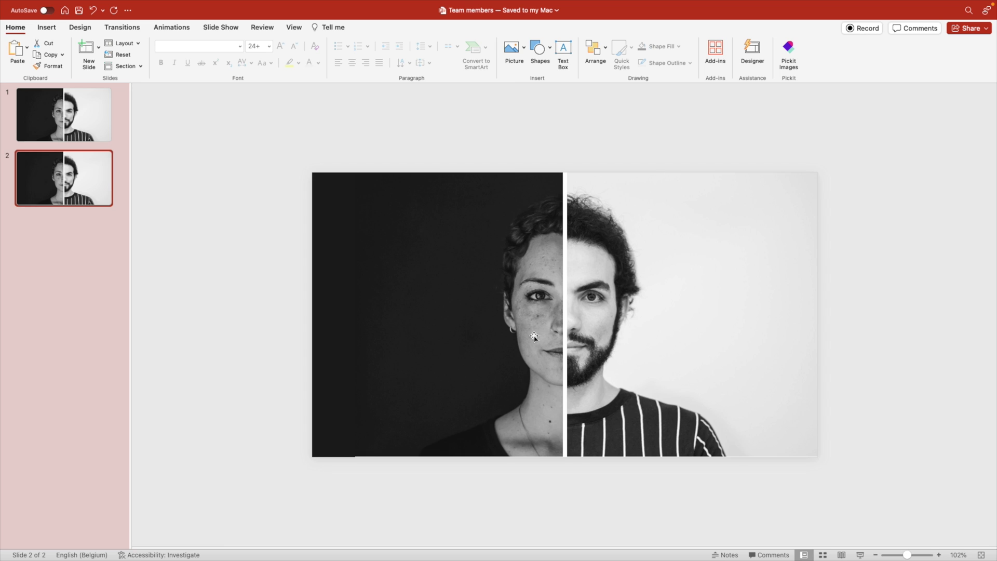
left_click(760, 308)
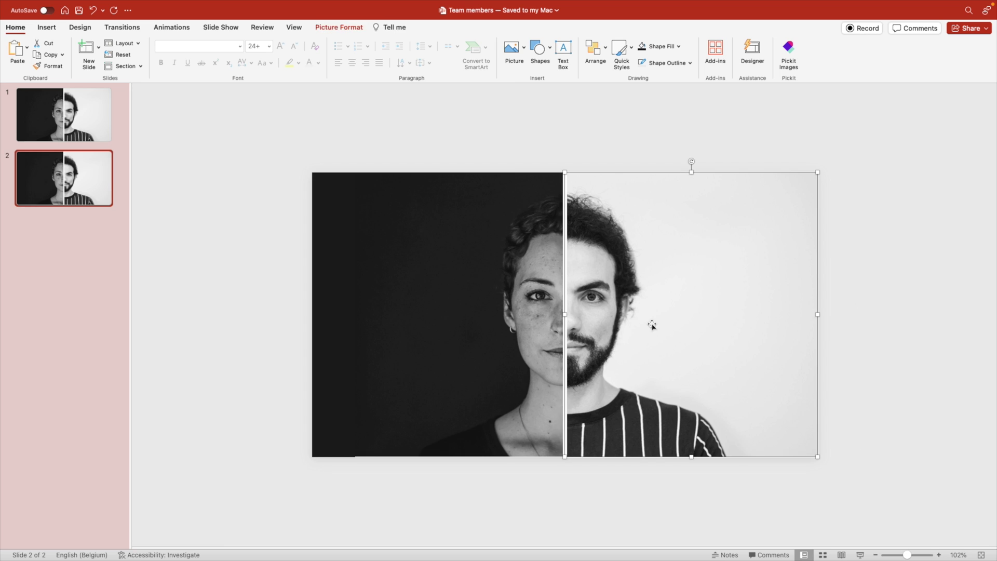
left_click(421, 296)
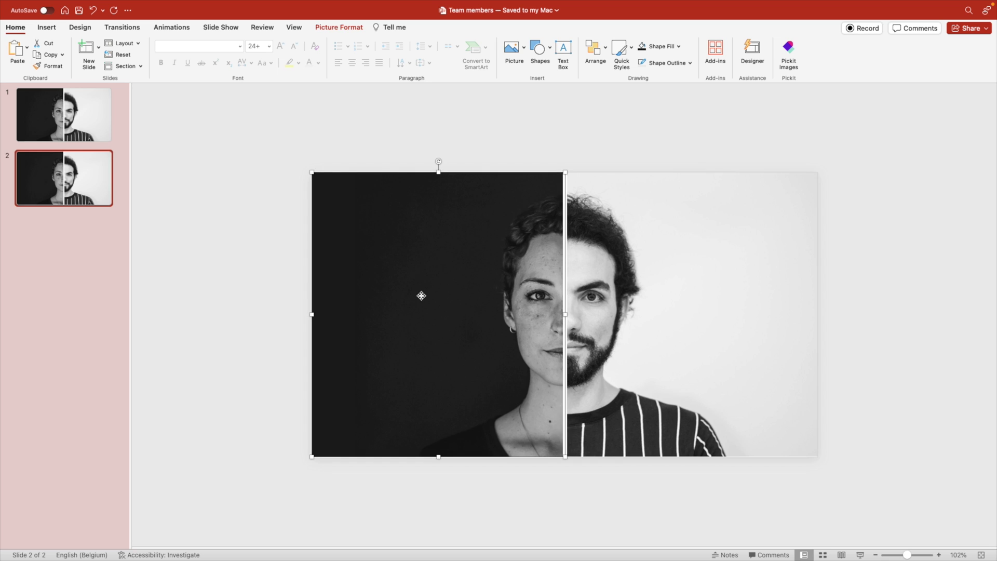
right_click(492, 308)
left_click(514, 441)
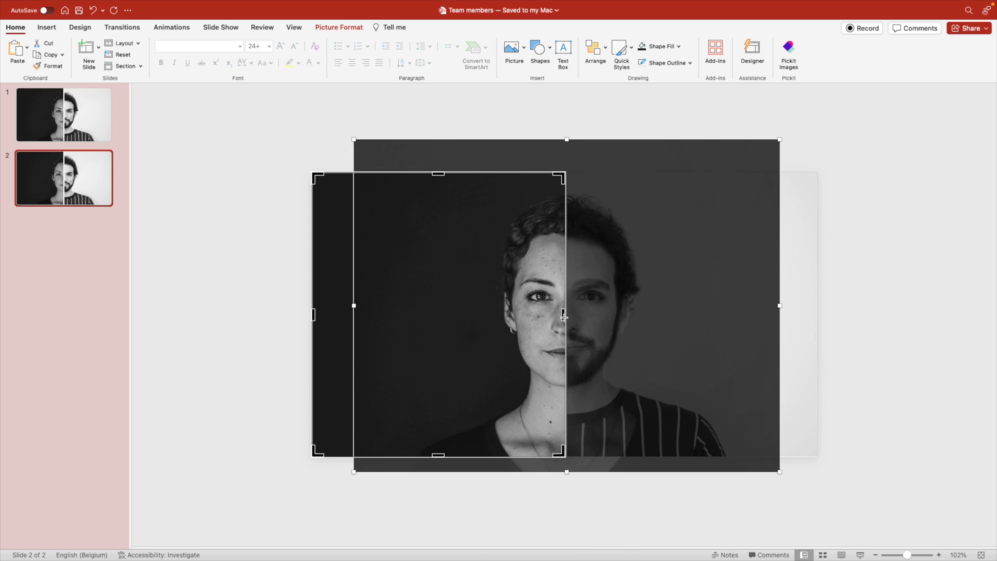
left_click_drag(564, 317, 410, 312)
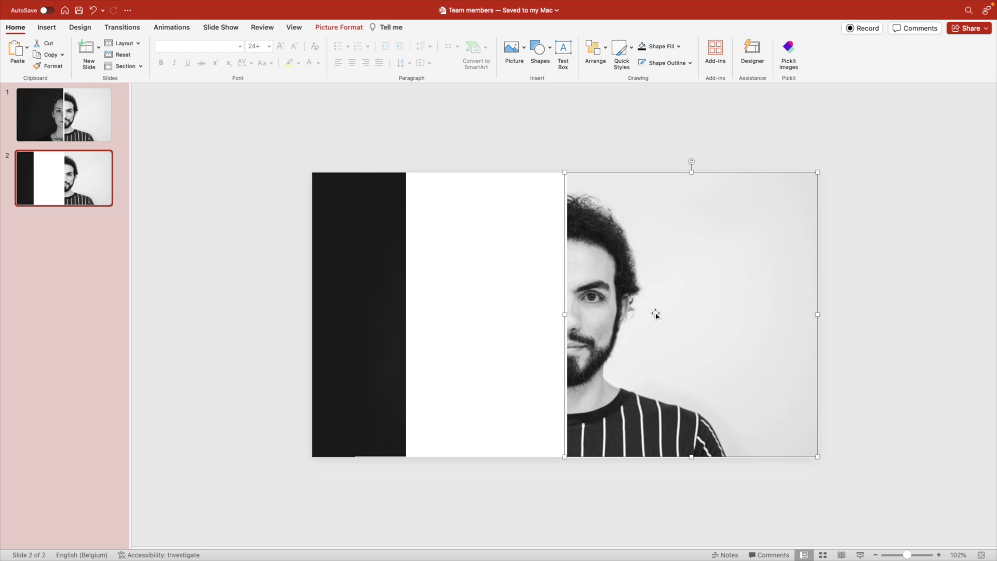
Extend the man's photo leftward to his full face and move the divider to the strip's edge
double_click(660, 321)
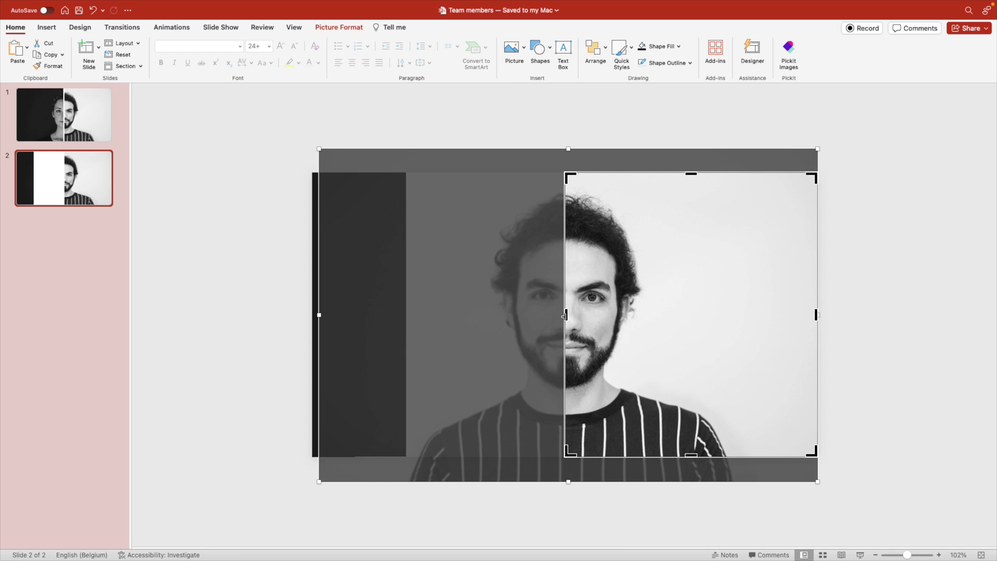
left_click_drag(565, 315, 407, 315)
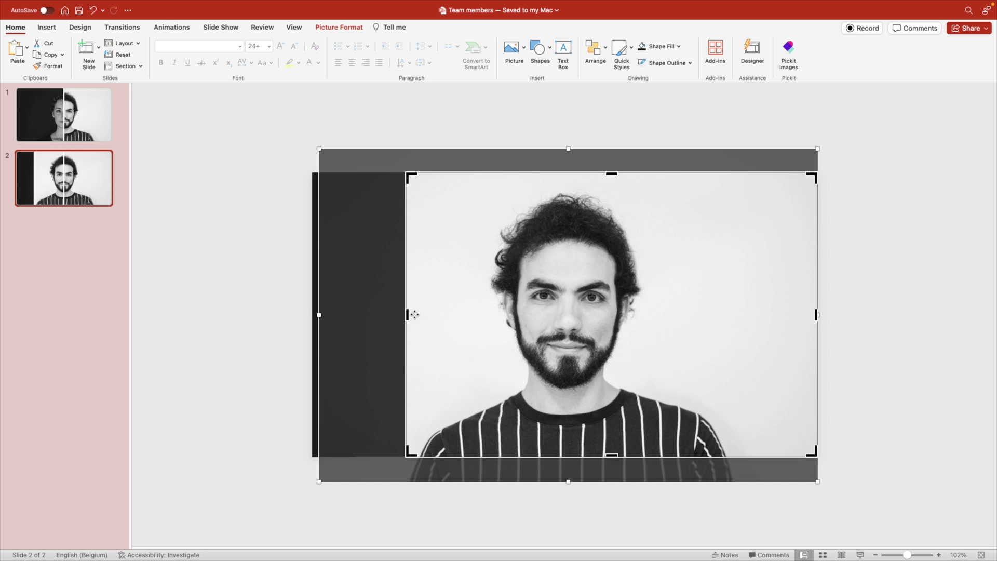
key("Escape")
left_click_drag(565, 312, 406, 325)
left_click(491, 160)
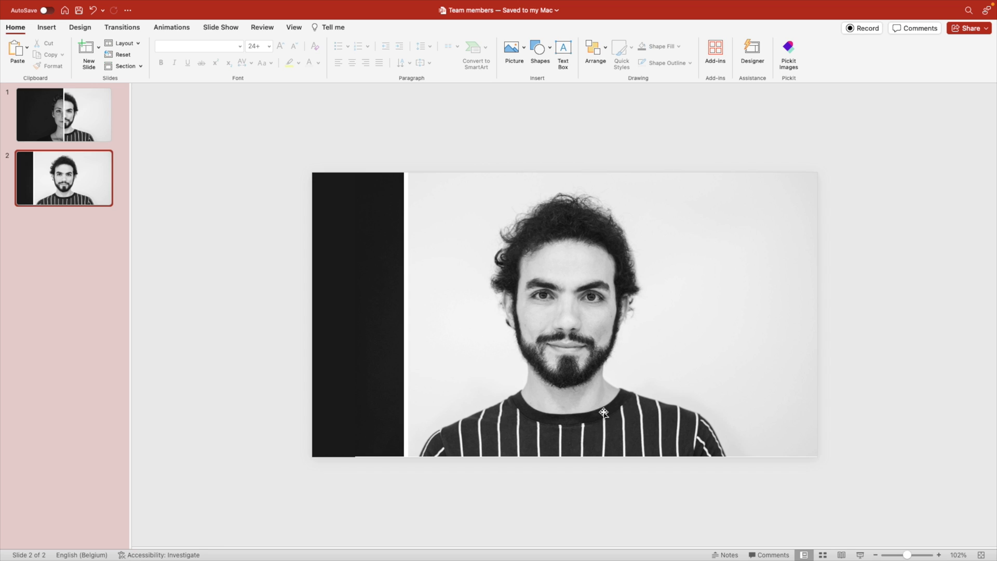
Duplicate slide 2 and trim the man's photo on slide 3 from the left
left_click(71, 176)
key("super+d")
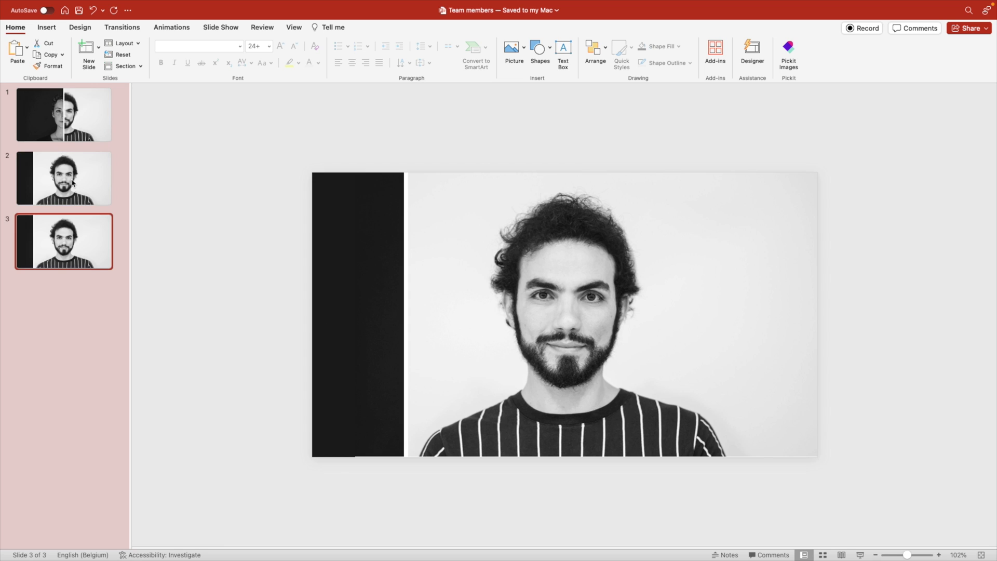
left_click(569, 315)
double_click(447, 317)
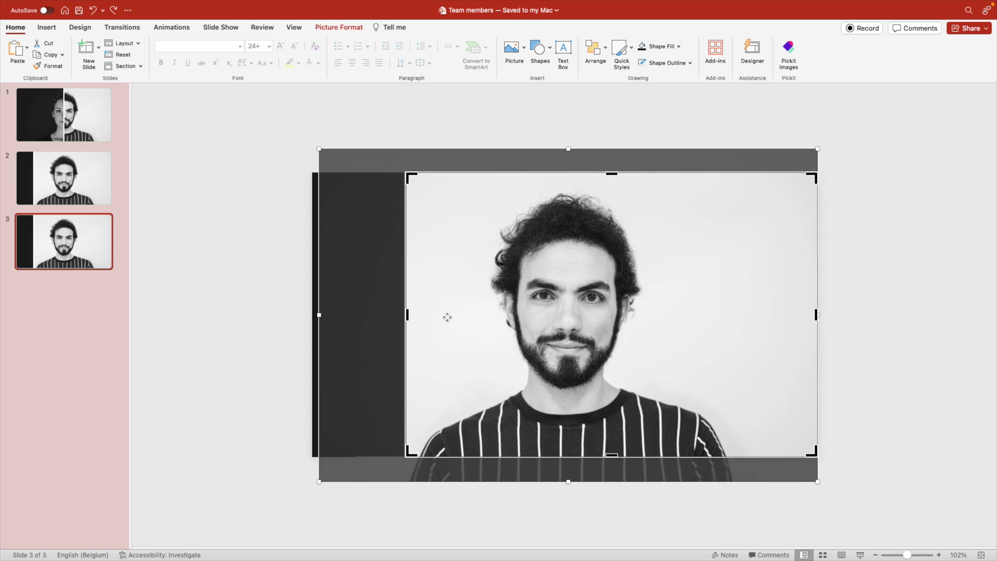
left_click_drag(407, 315, 727, 319)
left_click(341, 314)
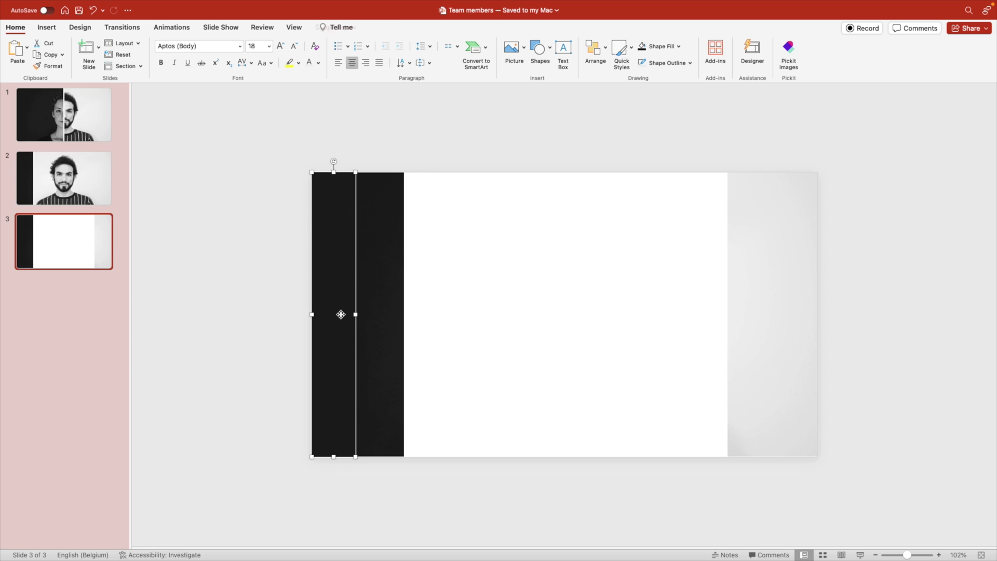
Widen the dark strip's crop to reveal the woman's portrait and move the divider to its right edge
left_click(398, 309)
double_click(404, 315)
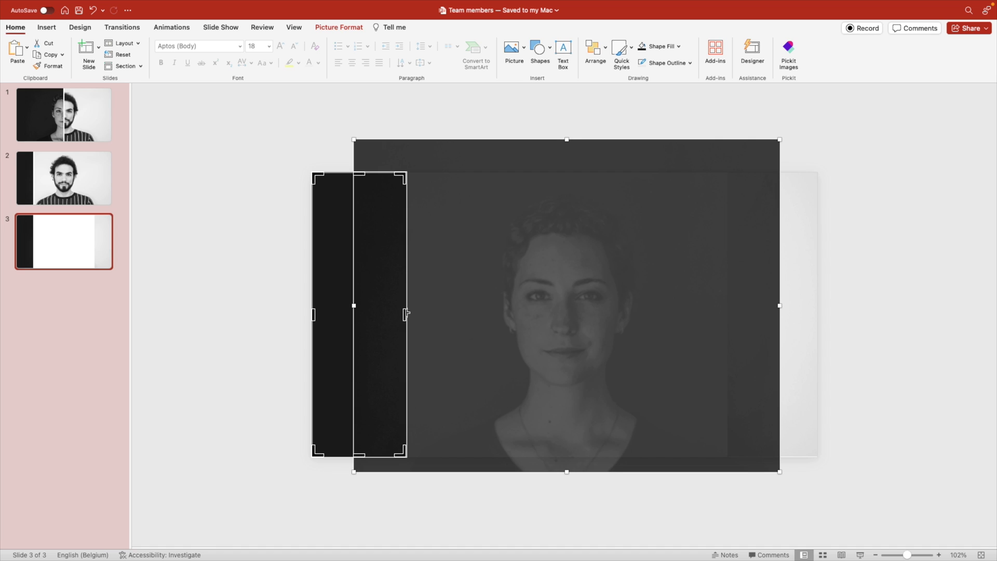
left_click_drag(405, 314, 727, 315)
left_click(855, 304)
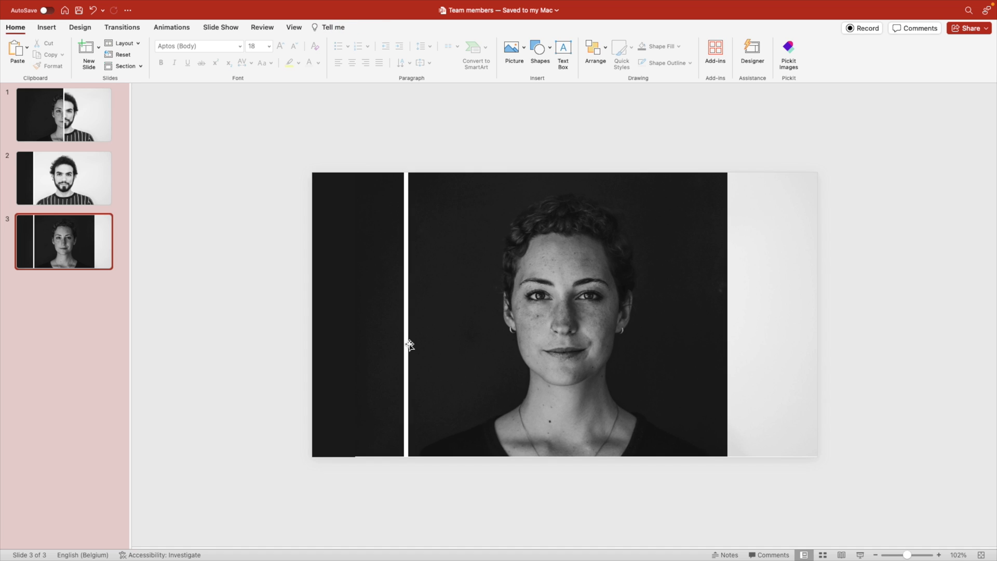
left_click_drag(407, 345, 727, 352)
left_click(881, 352)
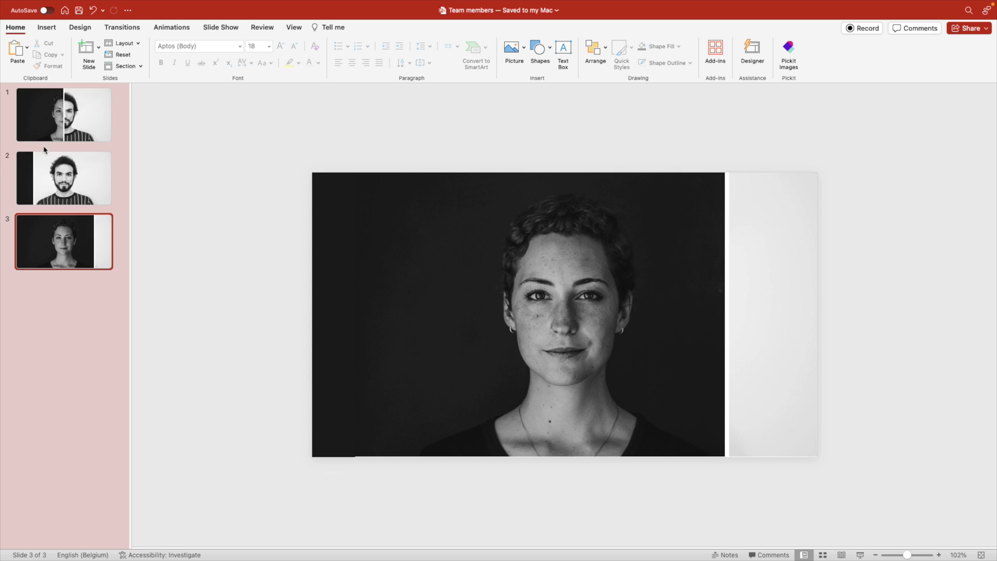
Duplicate slide 1 and move the copy to the end as slide 4
right_click(63, 122)
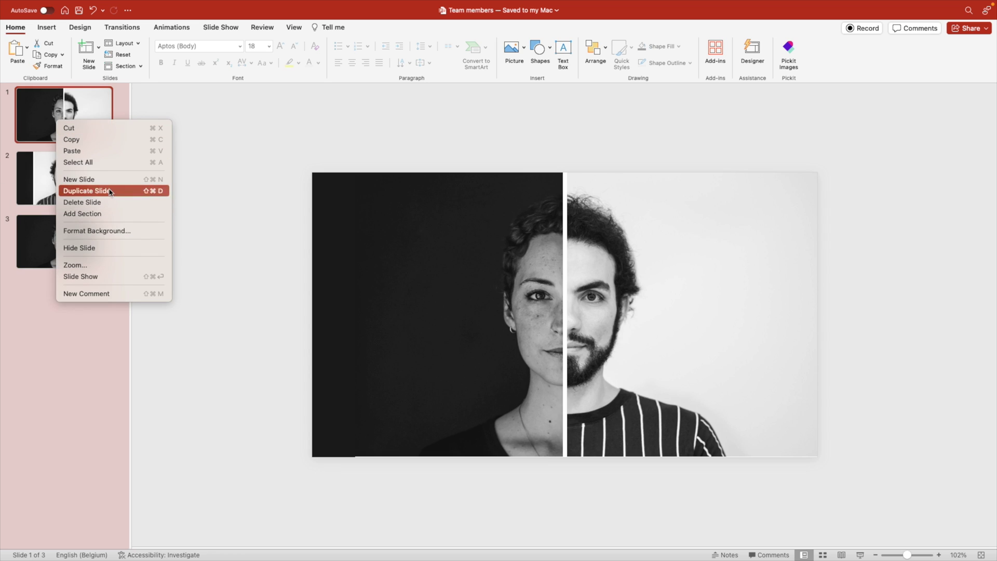
left_click(110, 191)
left_click_drag(64, 179, 65, 365)
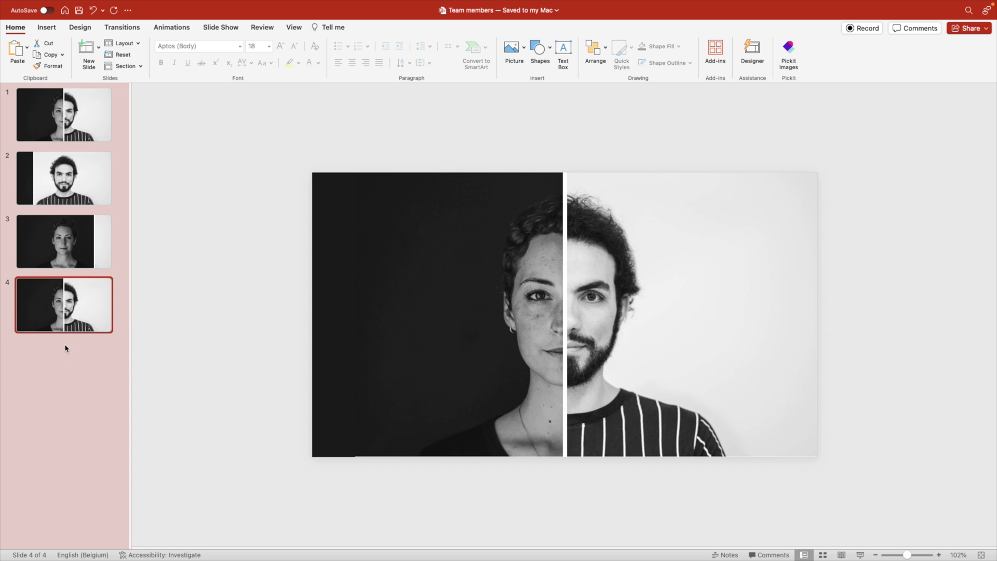
Apply the Morph transition to slides 1 through 4
left_click(82, 142)
left_click(87, 300, "shift")
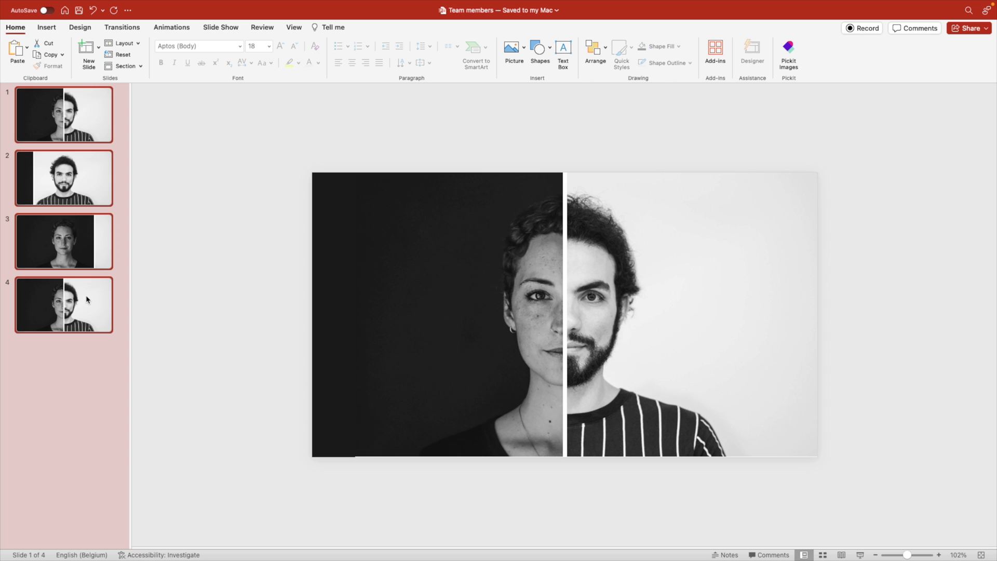
left_click(123, 27)
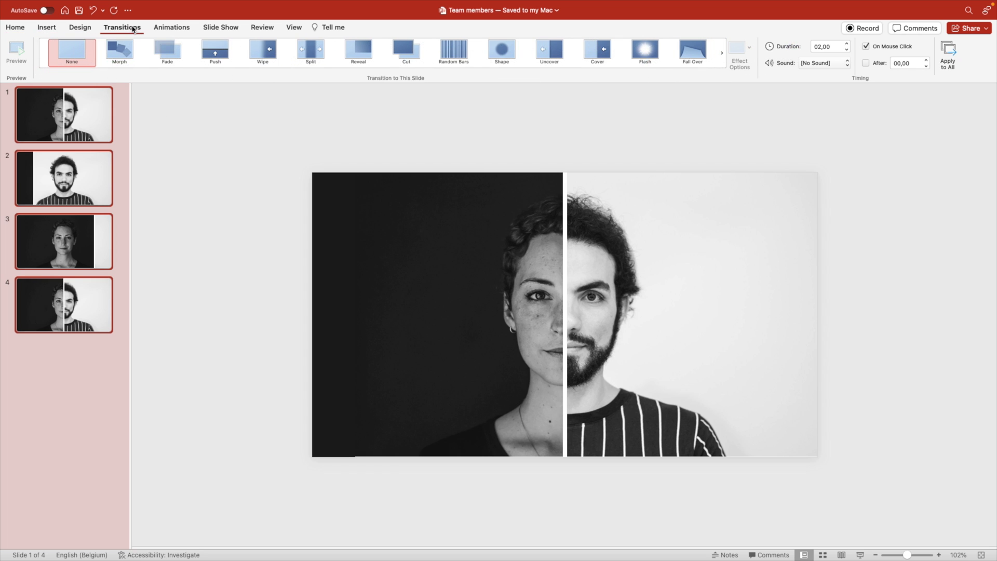
left_click(120, 52)
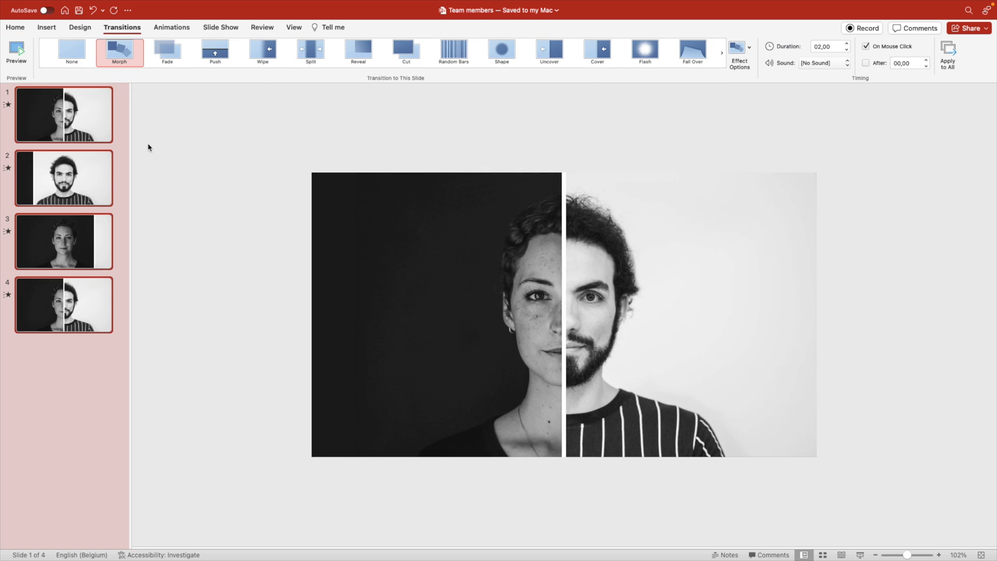
left_click(93, 134)
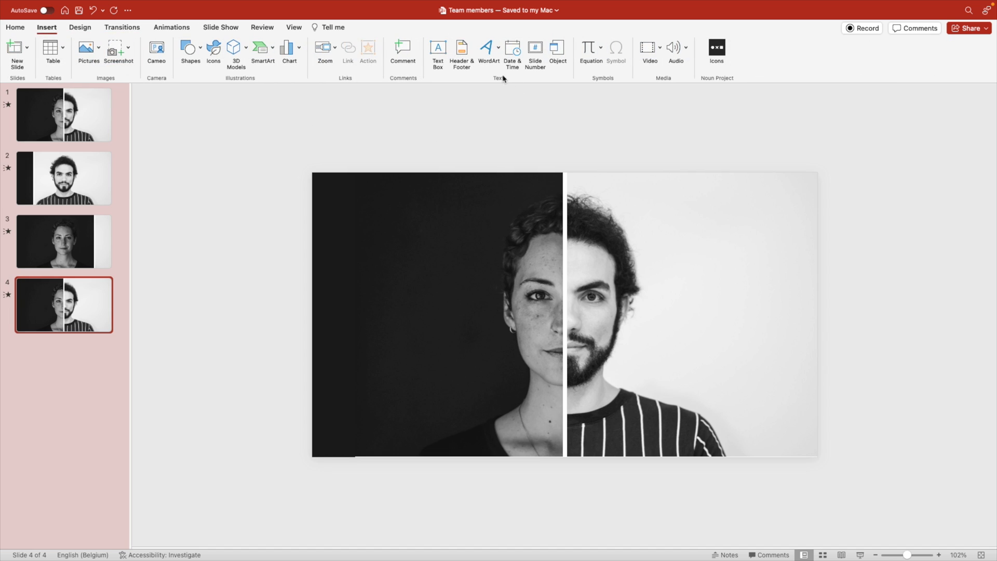
Add a text box on slide 4's right half with the name 'John Doe' in Montserrat
left_click(438, 54)
left_click_drag(660, 260, 791, 301)
type("John Doe")
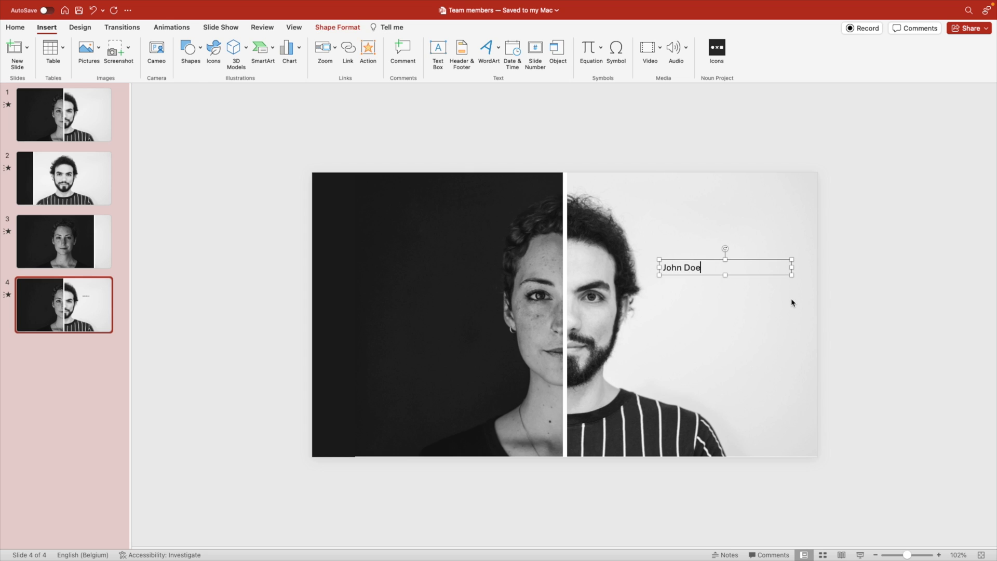
key("super+a")
key("super+shift+f")
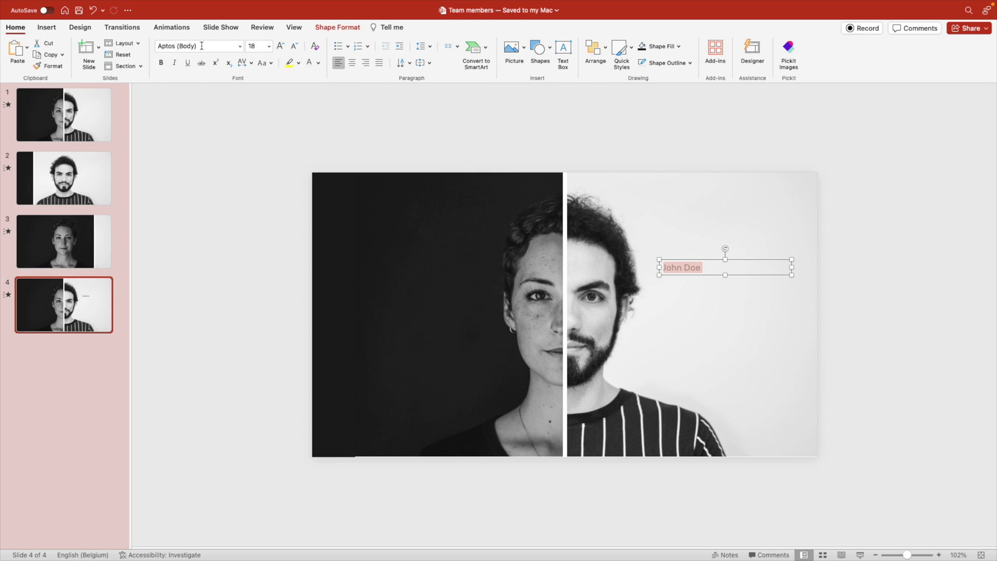
type("Montserrat")
key("Return")
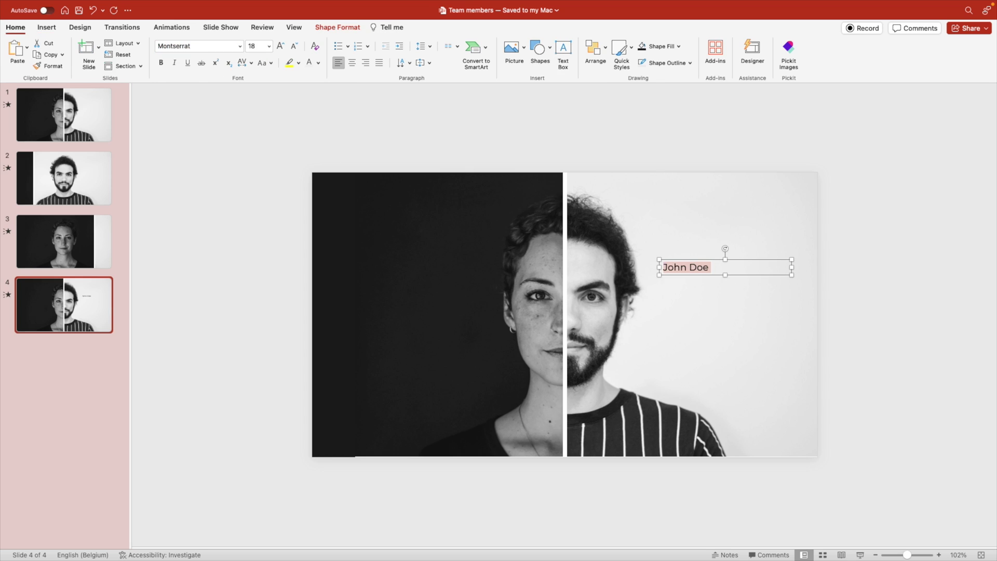
Make the name Montserrat Bold at 44 pt and duplicate the text box just below it
left_click(239, 45)
mouse_move(208, 136)
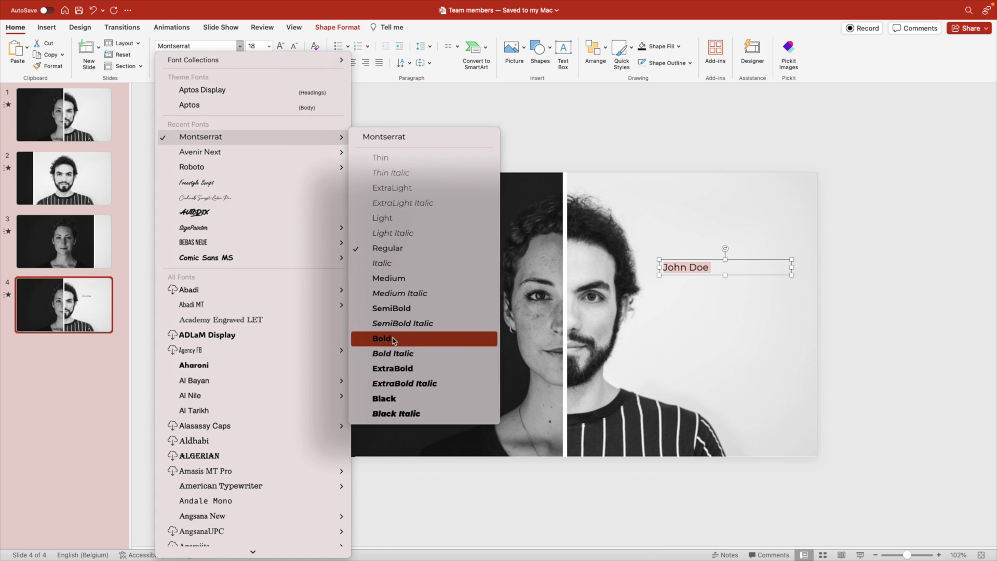
left_click(406, 339)
left_click(281, 46)
left_click(280, 46)
left_click(280, 47)
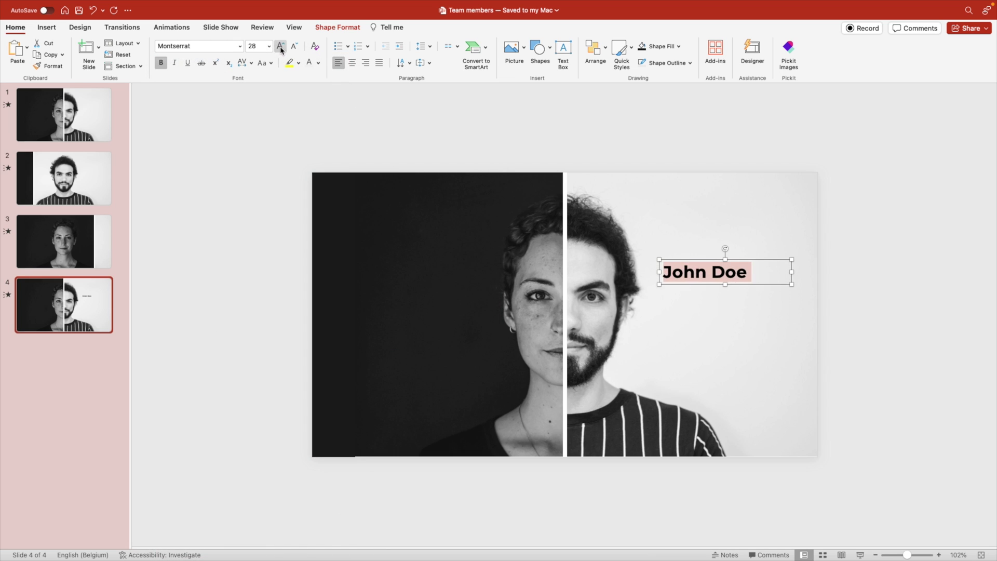
left_click(281, 47)
left_click(280, 46)
left_click(280, 47)
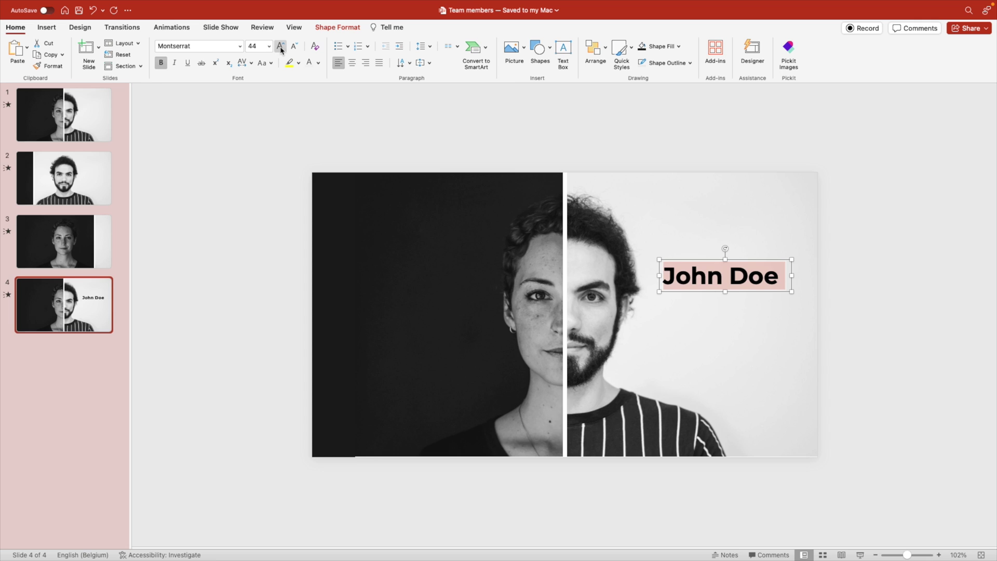
left_click_drag(713, 256, 713, 290)
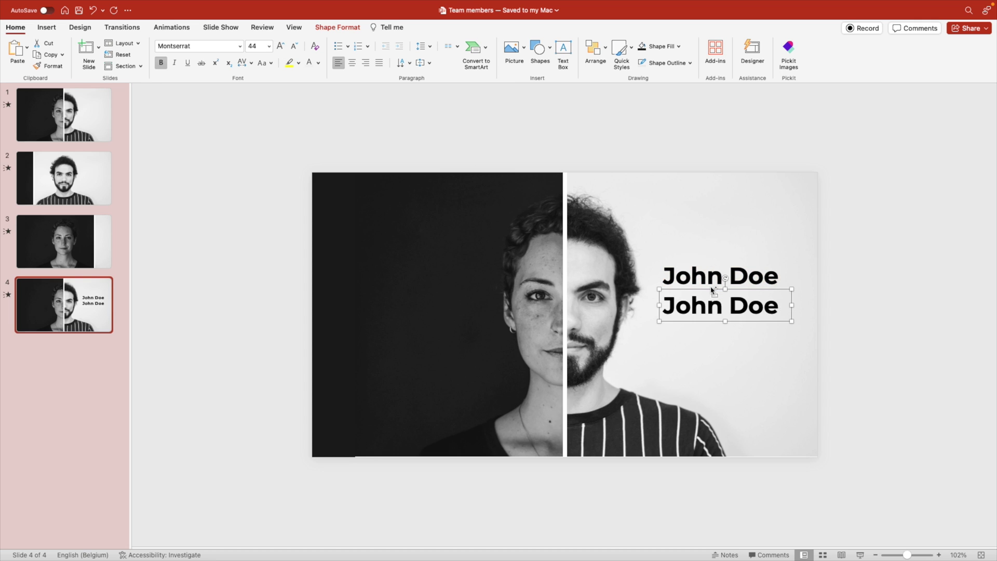
Make the lower text line Montserrat Italic and shrink it to 18 pt
triple_click(721, 305)
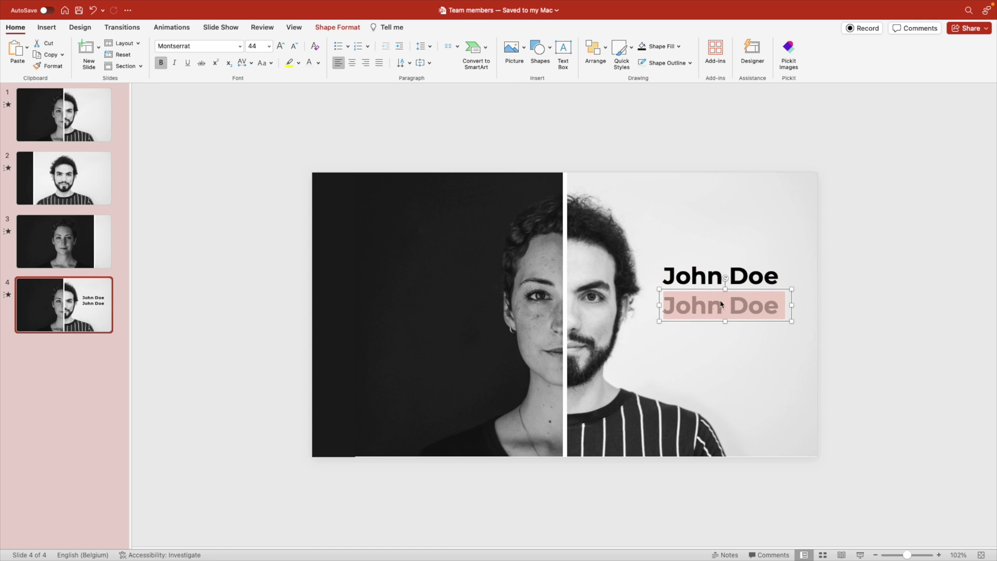
left_click(194, 46)
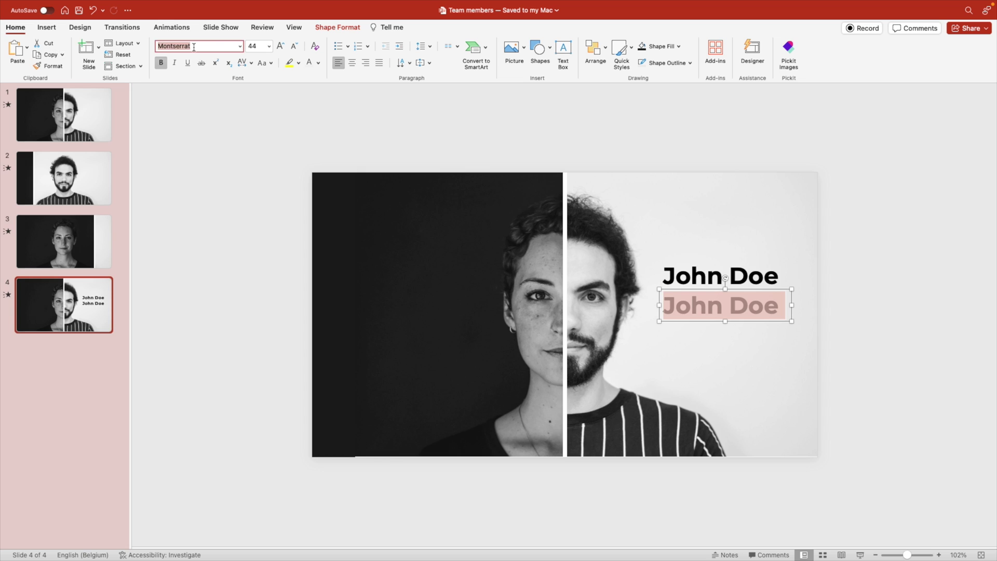
left_click(240, 46)
mouse_move(241, 137)
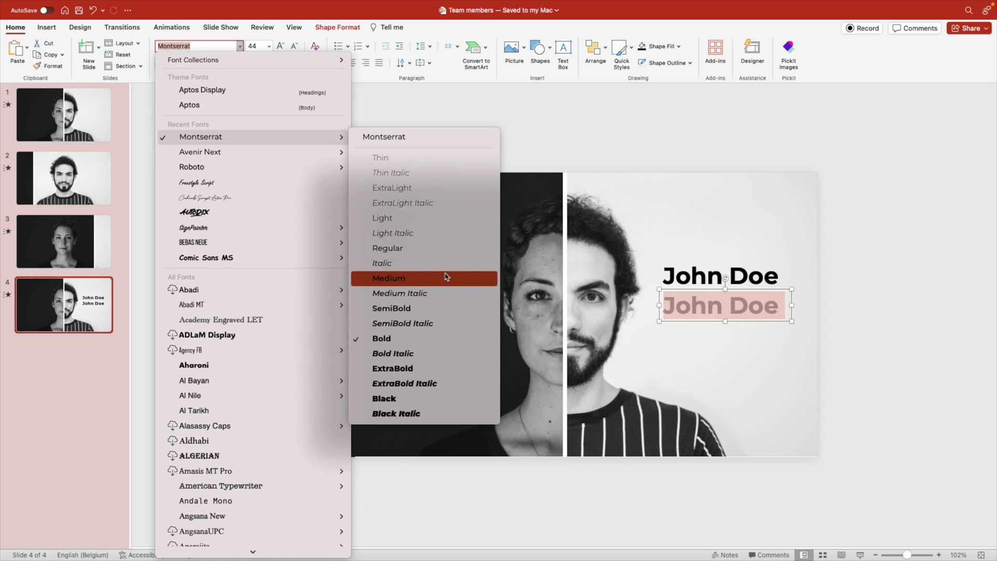
left_click(364, 262)
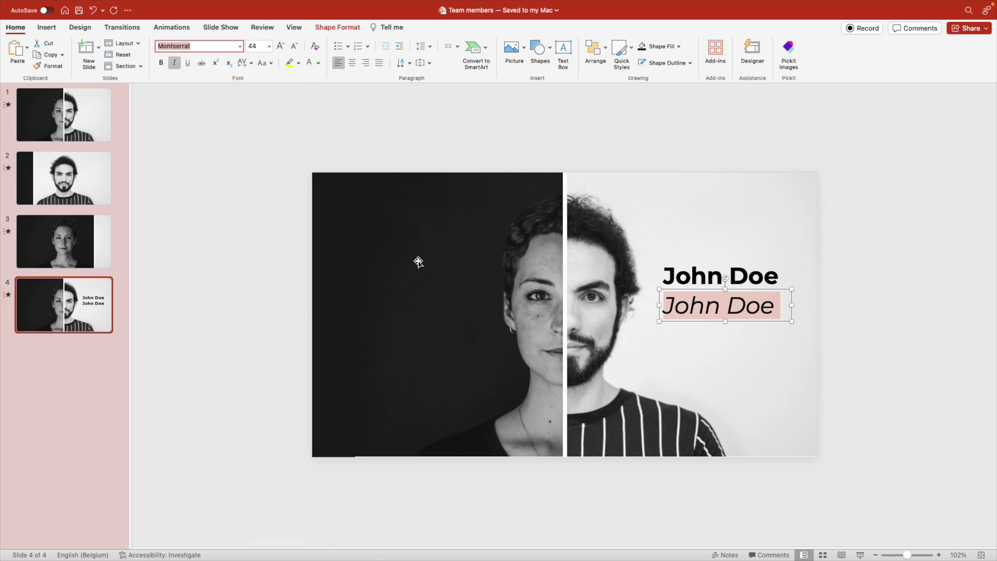
left_click(295, 47)
left_click(295, 47)
left_click(295, 47)
left_click(295, 47)
left_click(295, 47)
left_click(295, 47)
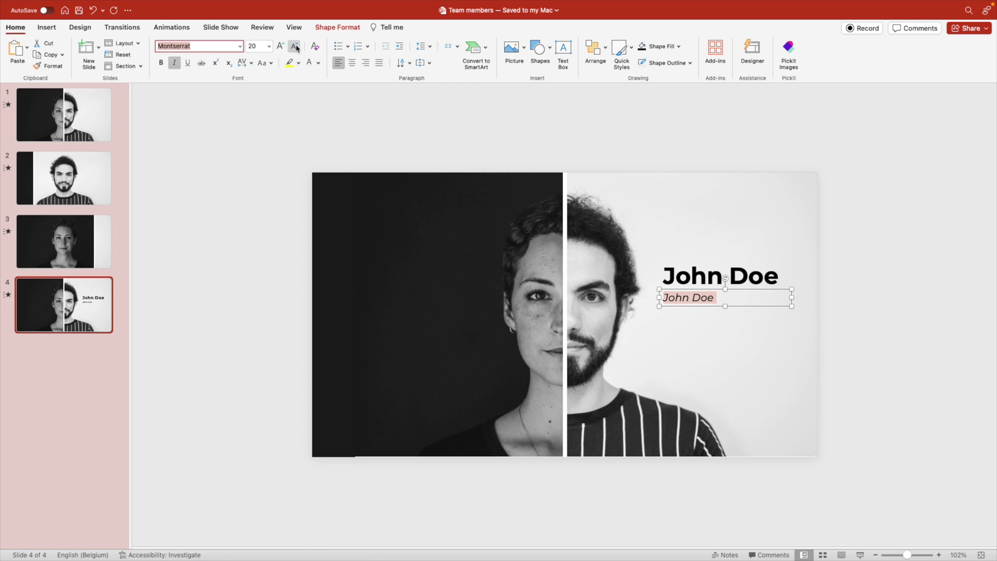
left_click(295, 47)
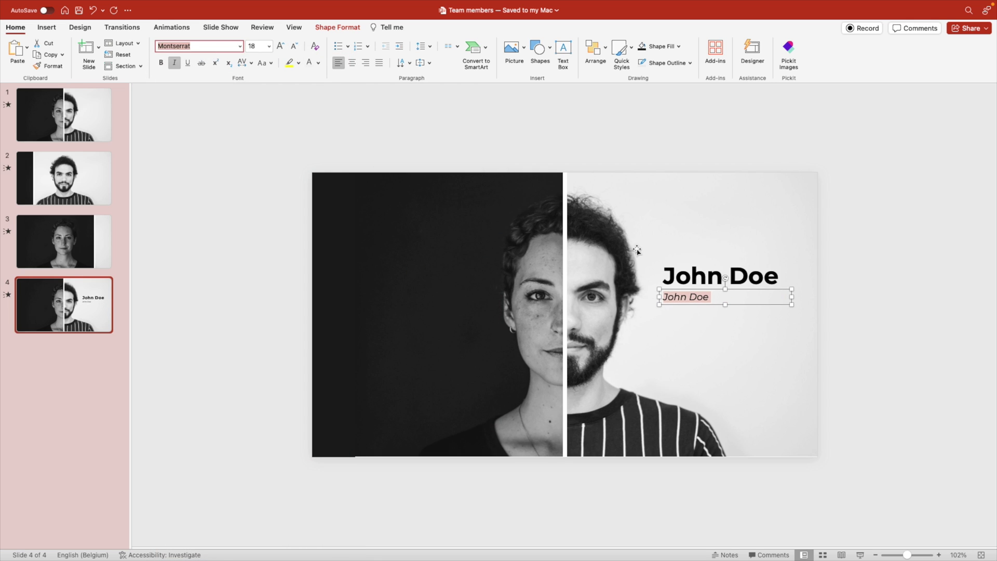
Replace the subtitle's name with 'Lorem ipsum' placeholder text
type("Lor")
double_click(694, 296)
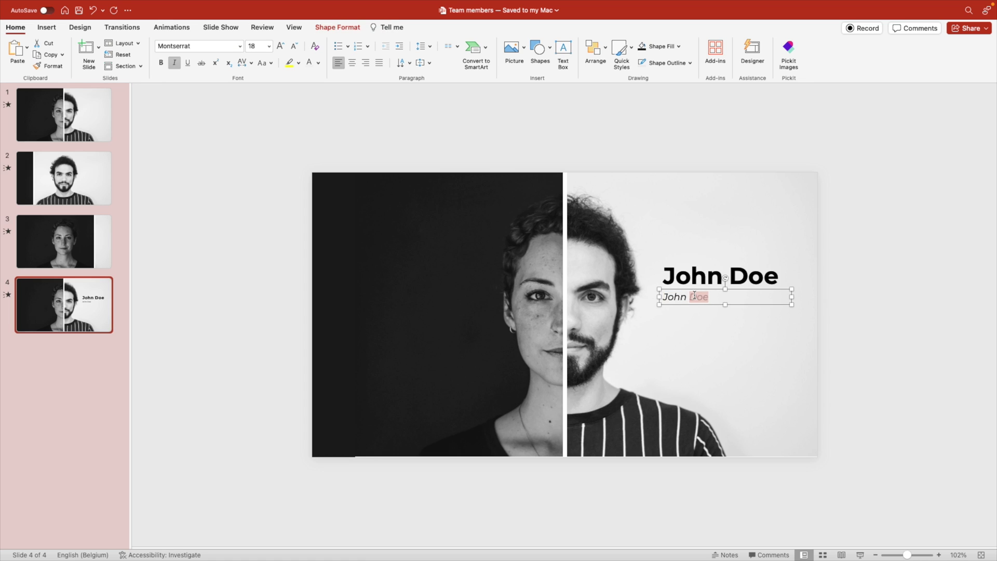
triple_click(695, 296)
type("Lorem ipsum dolor")
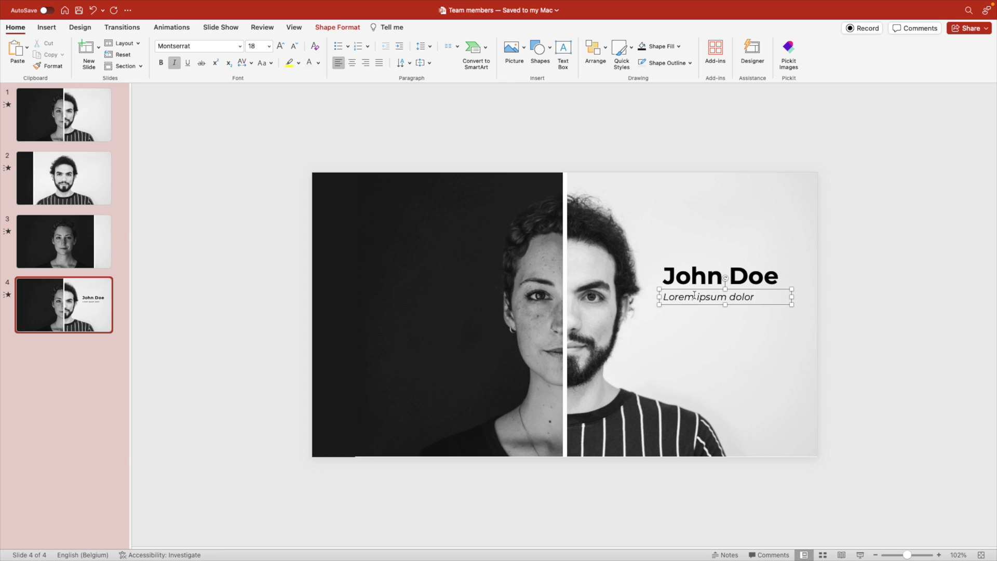
Duplicate the subtitle box below it in a lighter, smaller Montserrat weight
left_click_drag(740, 305, 740, 322, "alt")
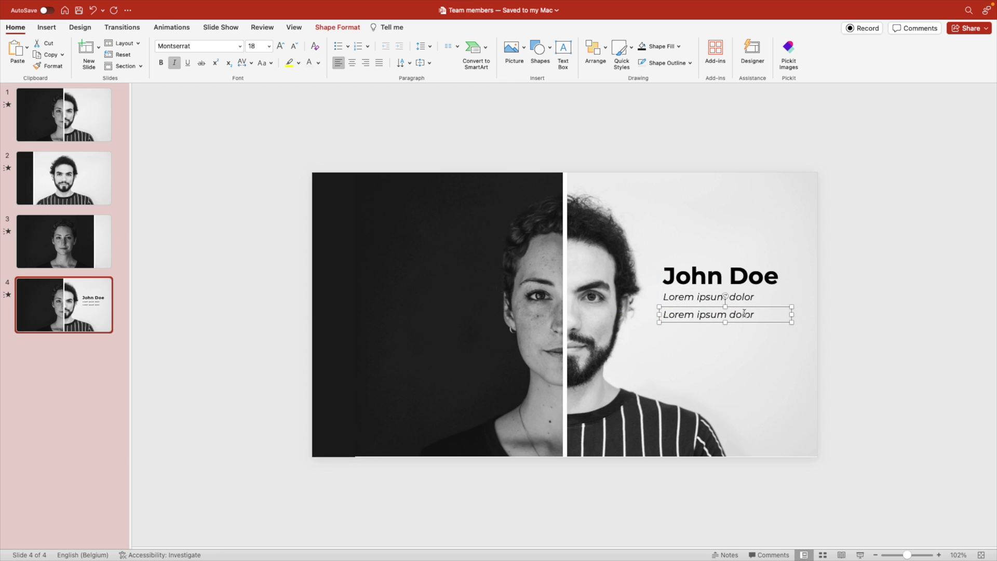
left_click(240, 46)
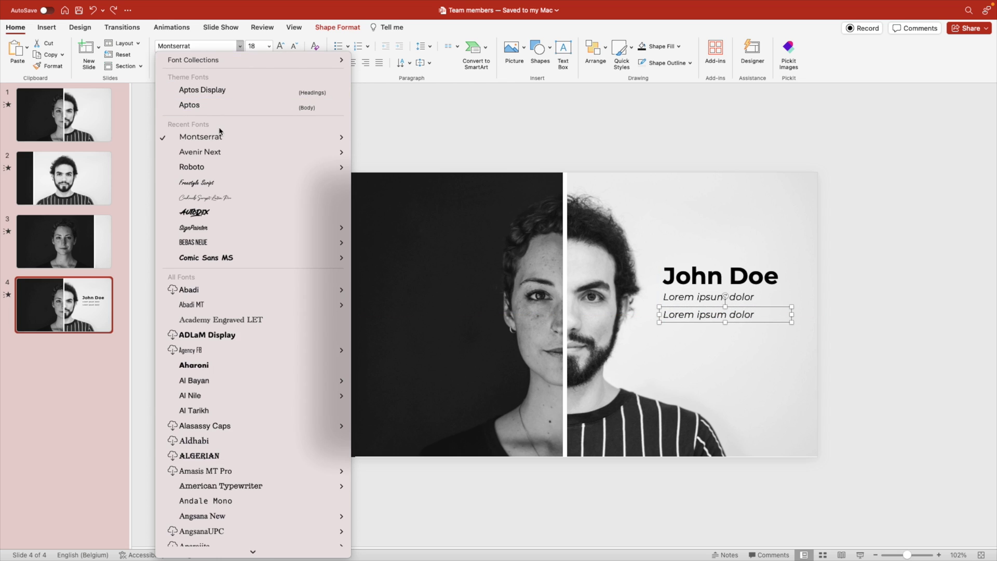
mouse_move(219, 137)
left_click(410, 189)
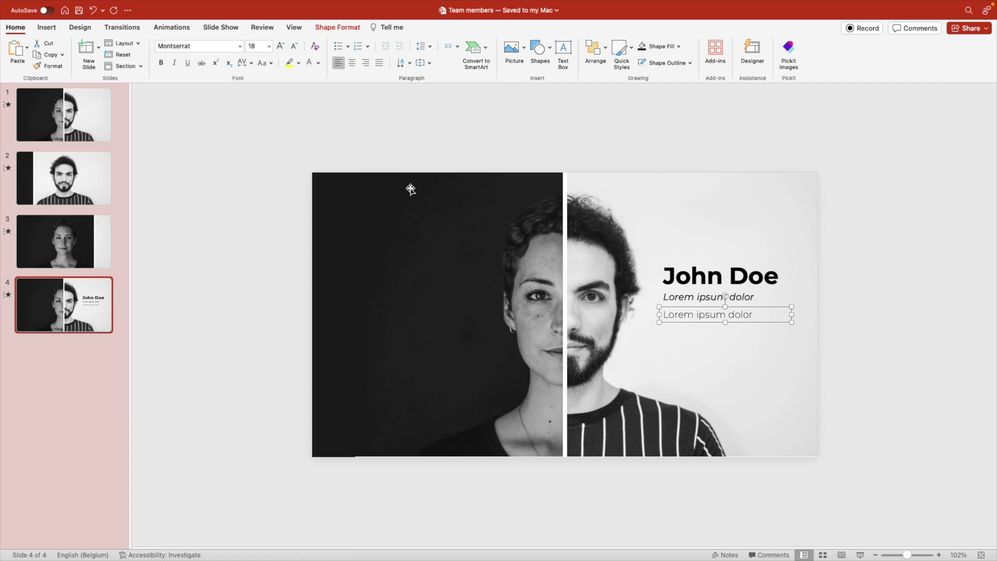
left_click(294, 46)
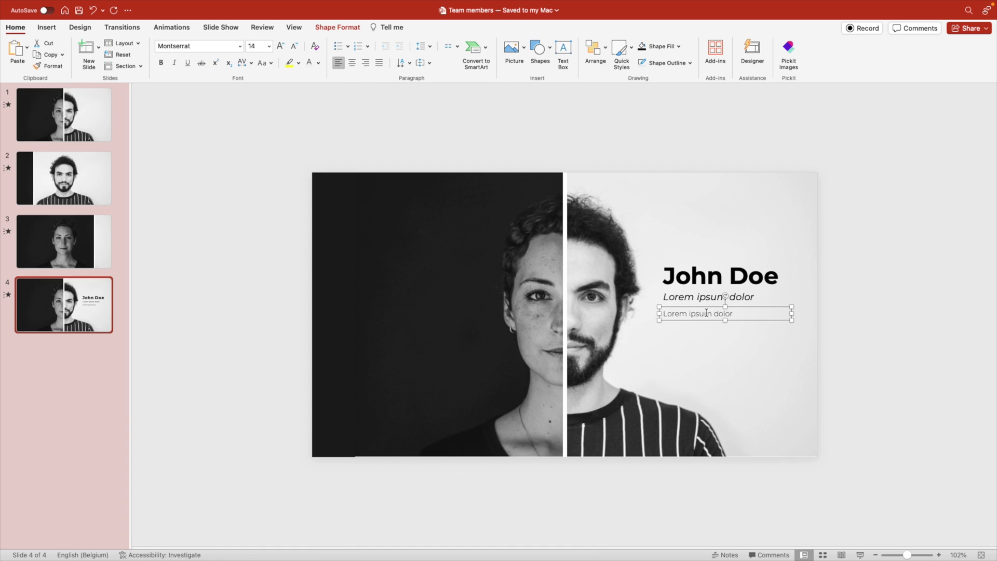
Paste a Lorem ipsum paragraph, set it to 12 pt, and widen it to four lines
type("Lorem ipsum dolor sit amet, consectetur adipiscing elit, sed do eiusmod tempor incididunt ut labore et dolore magna aliqua. Ut enim ad minim veniam.")
key("super+a")
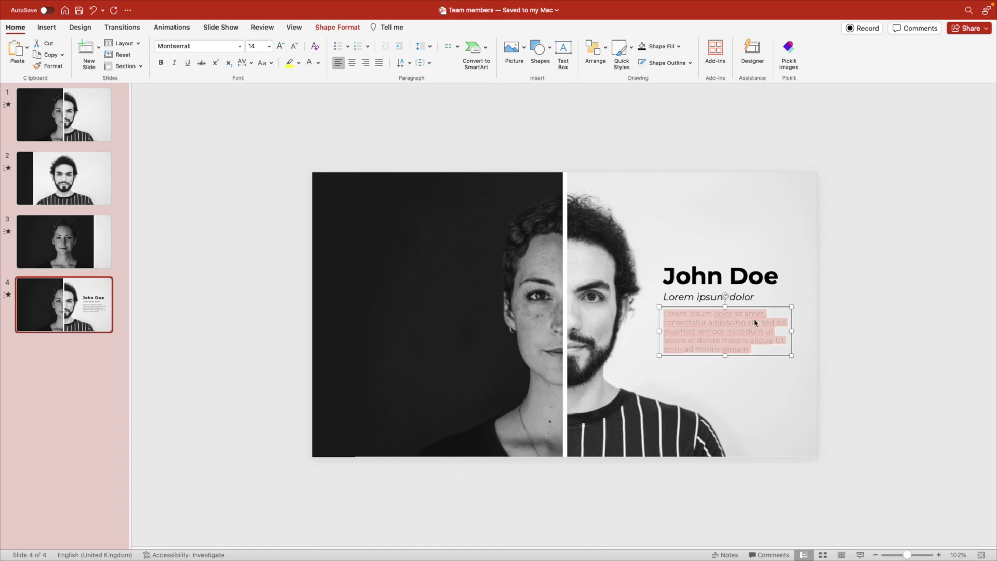
left_click(294, 46)
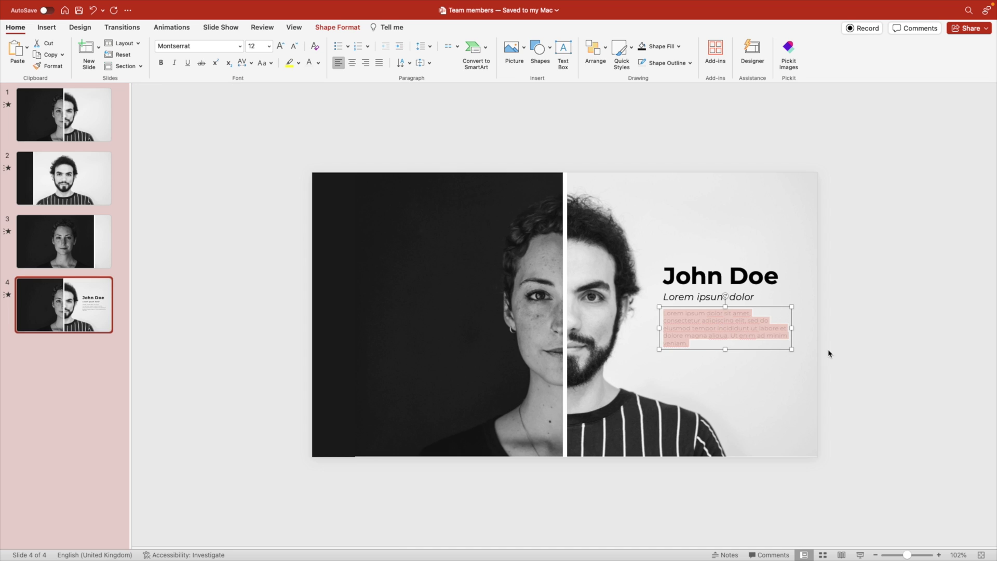
key("Escape")
left_click_drag(791, 327, 799, 328)
left_click(862, 332)
Move the title, subtitle and paragraph boxes together slightly lower
left_click(779, 325)
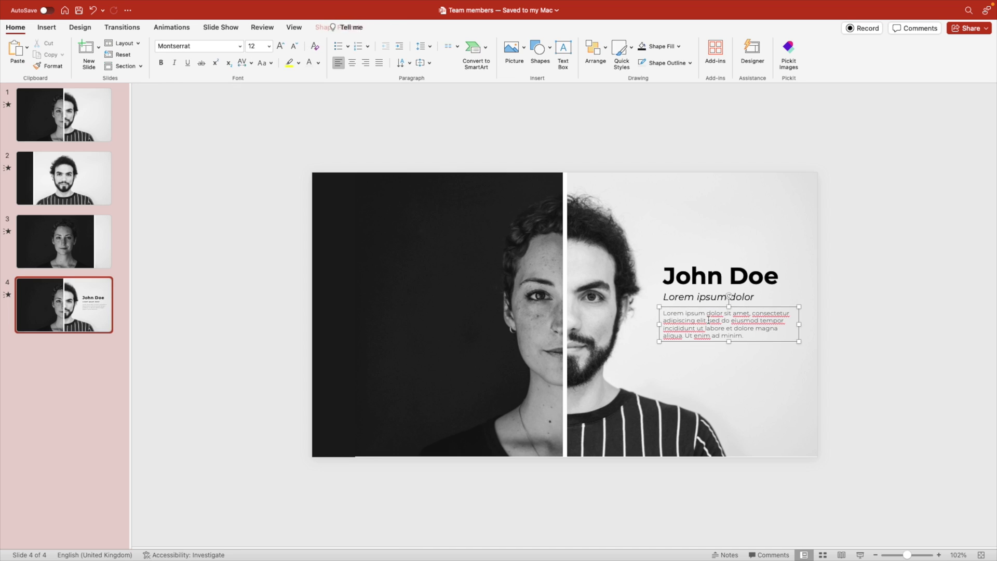
left_click(743, 298, "shift")
left_click(723, 268, "shift")
left_click_drag(715, 261, 715, 271)
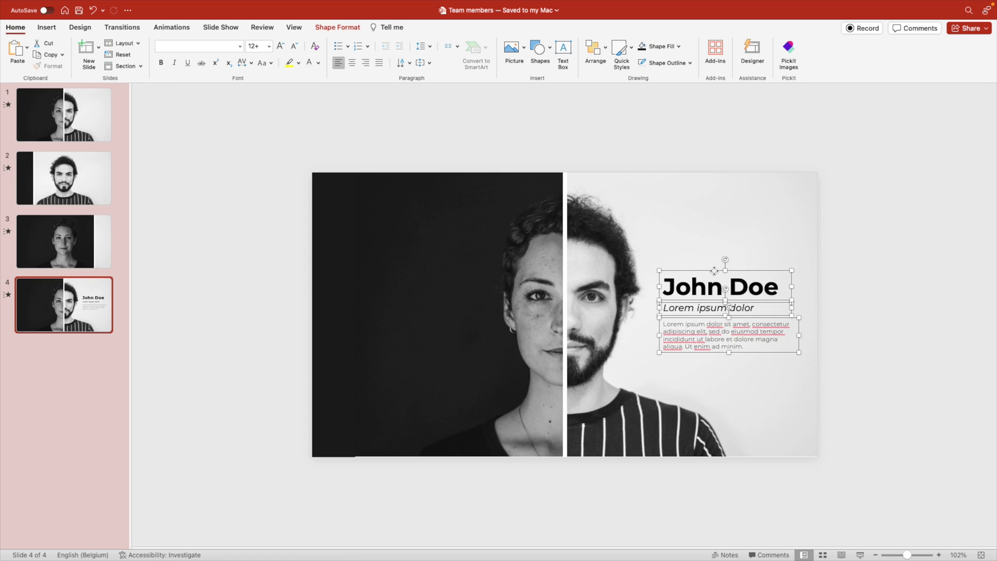
left_click(761, 332)
Cut the three John Doe text boxes from slide 4 and paste them onto slide 2
left_click(756, 309, "shift")
left_click(752, 286, "shift")
key("Delete")
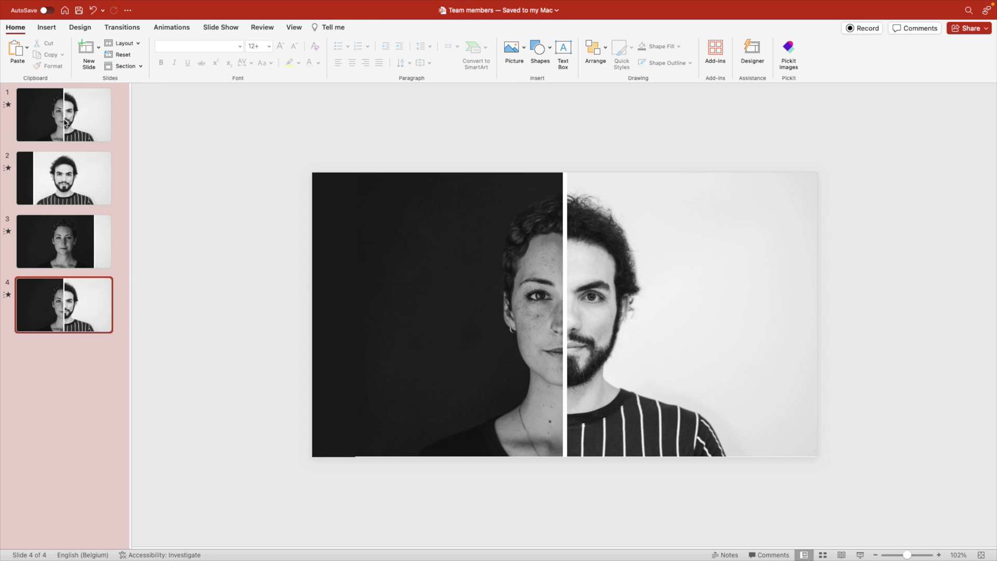
left_click(77, 176)
key("cmd+v")
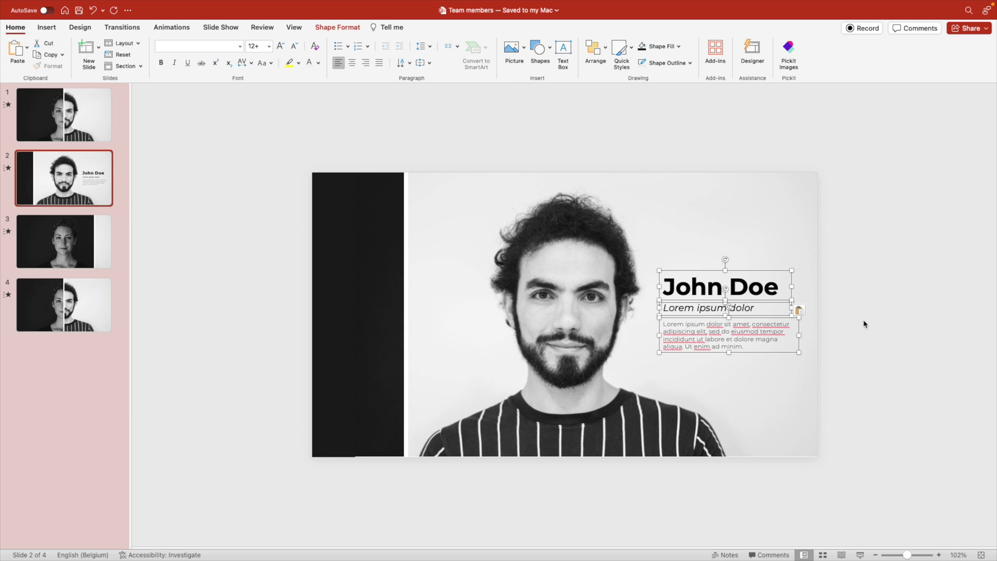
Paste the text block onto slide 3, make it white, and move it to the dark left side
left_click(56, 244)
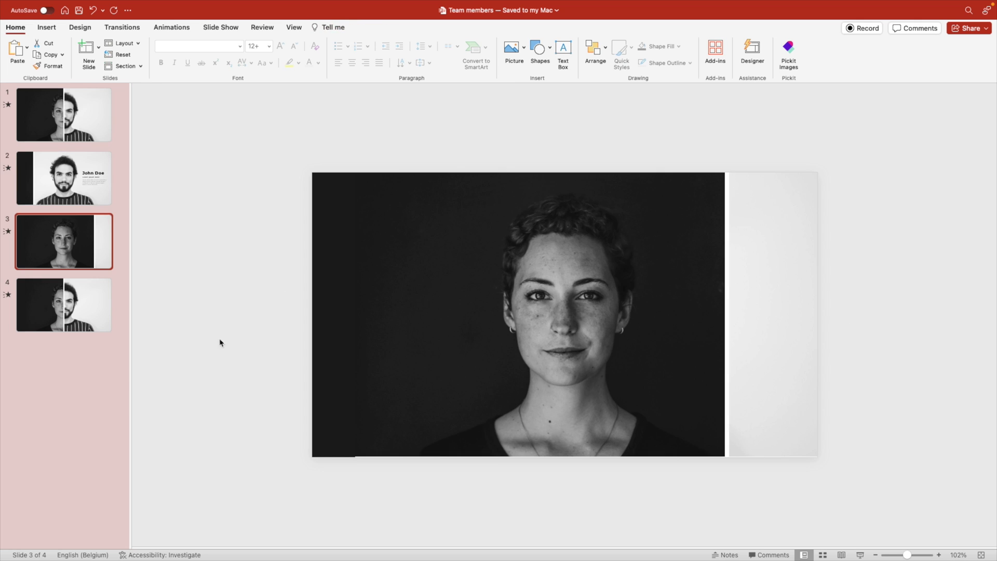
key("cmd+v")
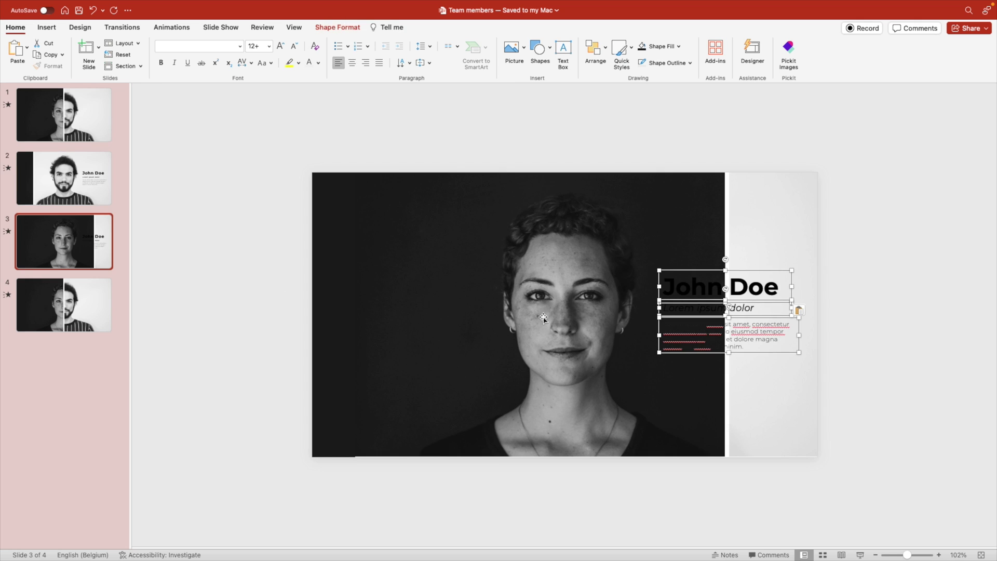
left_click(318, 63)
left_click(311, 103)
left_click_drag(746, 272, 441, 272)
Retitle the slide 3 copy from 'John Doe' to 'Jane Doe'
left_click(415, 285)
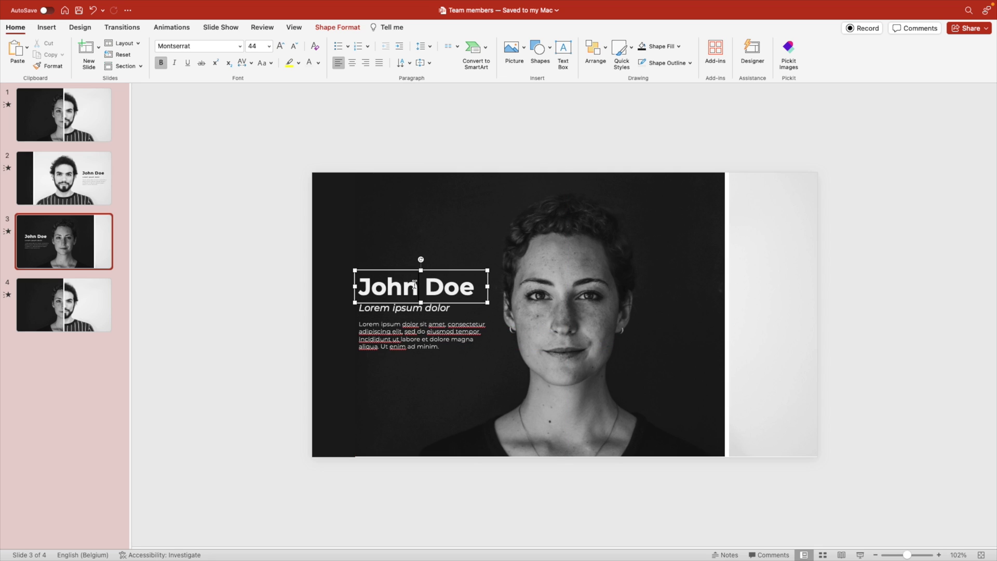
key("BackSpace")
type("ane")
key("BackSpace")
key("BackSpace")
key("BackSpace")
key("BackSpace")
key("BackSpace")
type("ane")
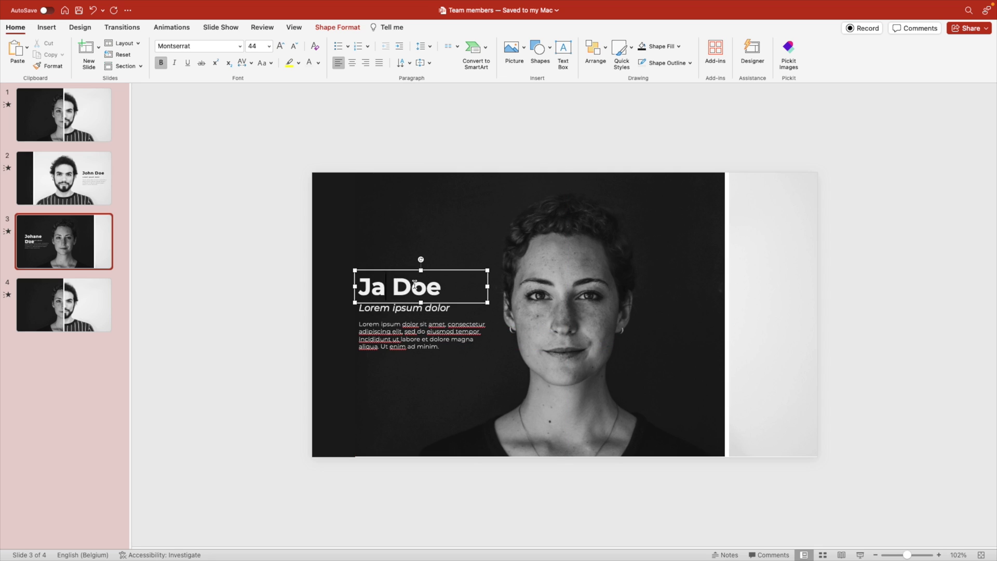
Delete the word 'minim' from the body paragraph
left_click(446, 309)
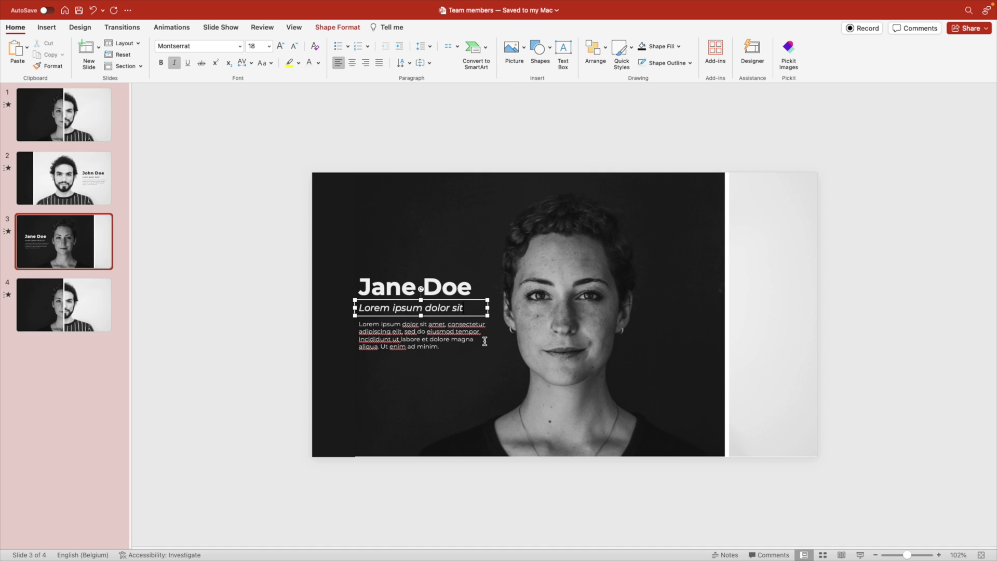
left_click(454, 345)
double_click(424, 346)
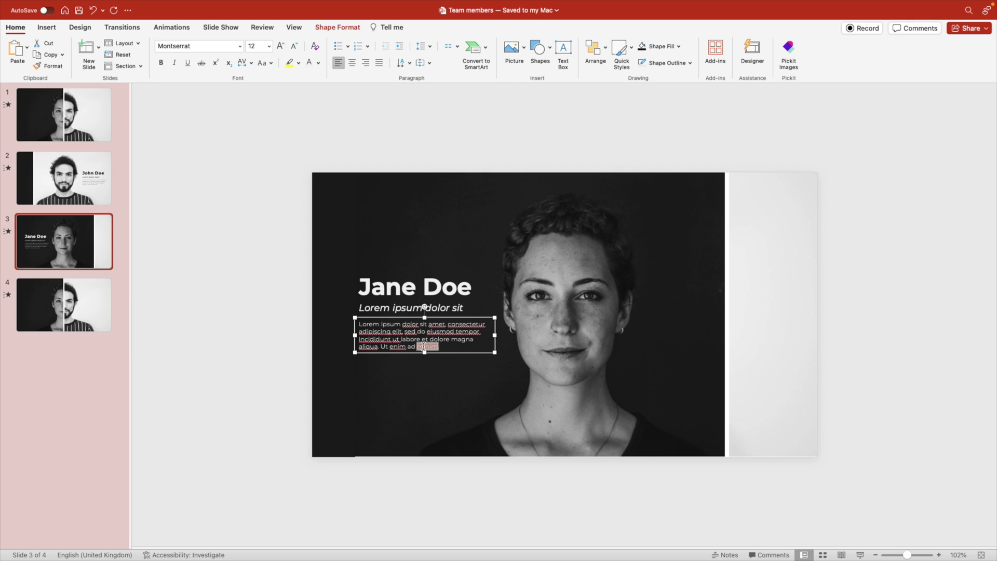
key("BackSpace")
key("super+a")
Align the three Jane Doe boxes right, right-align their text, and nudge the block beside her face
left_click(595, 49)
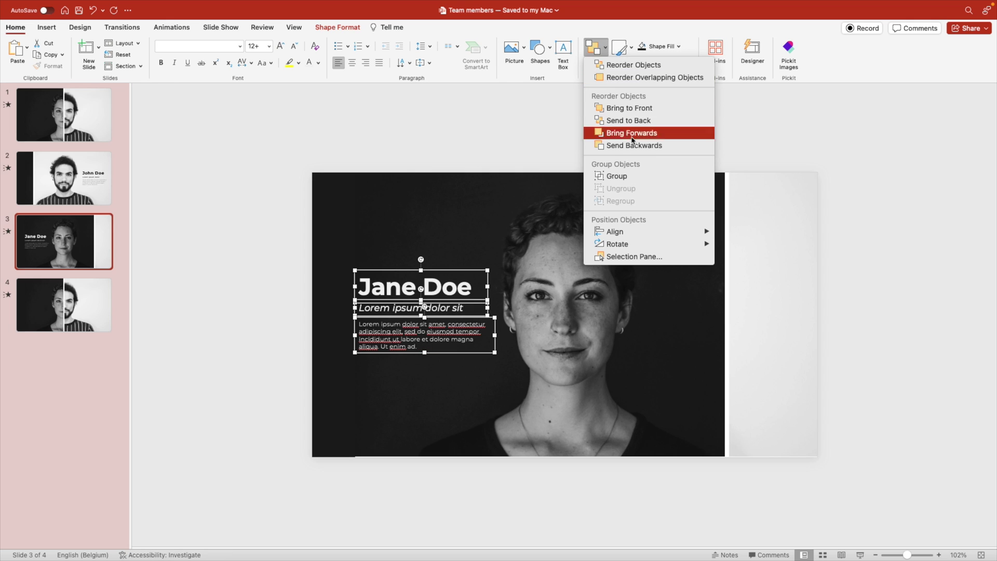
mouse_move(648, 232)
left_click(774, 260)
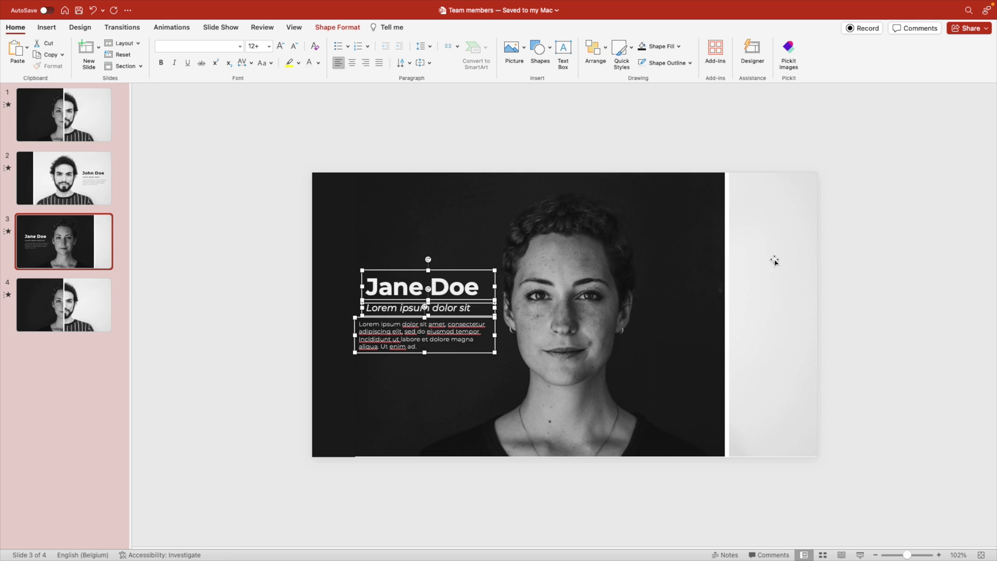
left_click(365, 63)
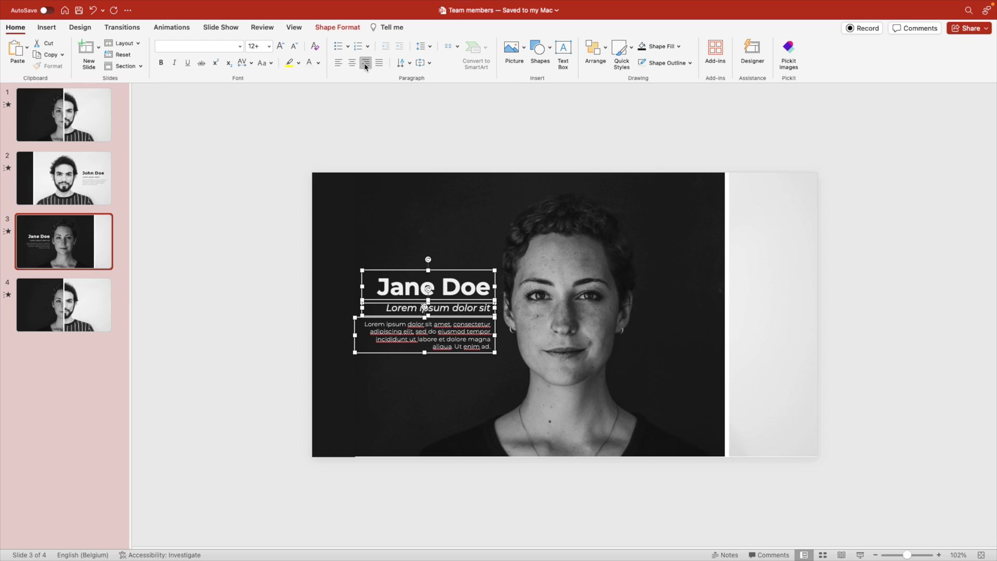
left_click_drag(455, 269, 436, 268)
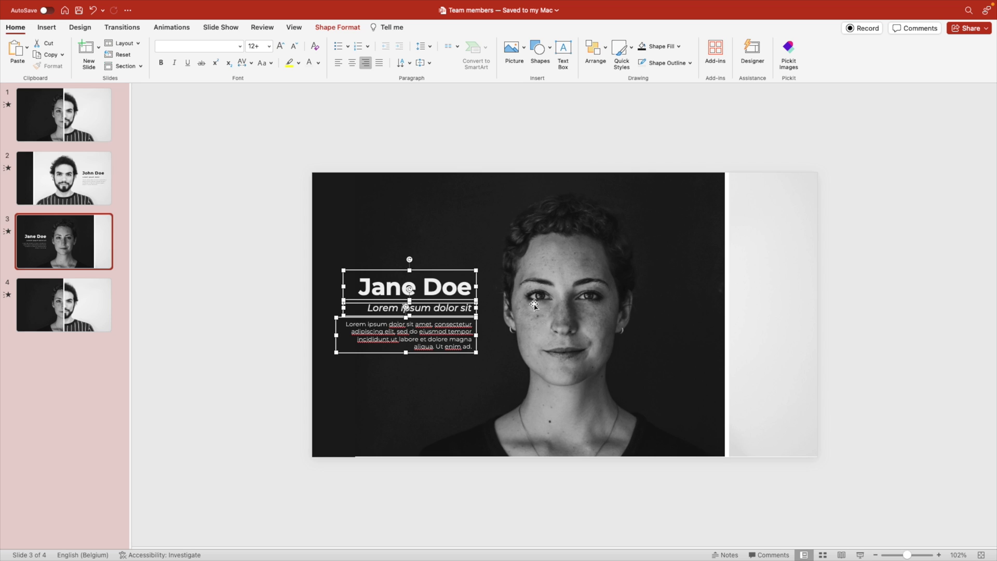
mouse_move(433, 270)
left_mouse_down()
mouse_move(636, 271)
mouse_move(458, 269)
mouse_move(498, 270)
mouse_move(452, 268)
mouse_move(447, 248)
mouse_move(447, 267)
mouse_move(434, 266)
mouse_move(447, 267)
mouse_move(445, 218)
mouse_move(449, 270)
left_mouse_up()
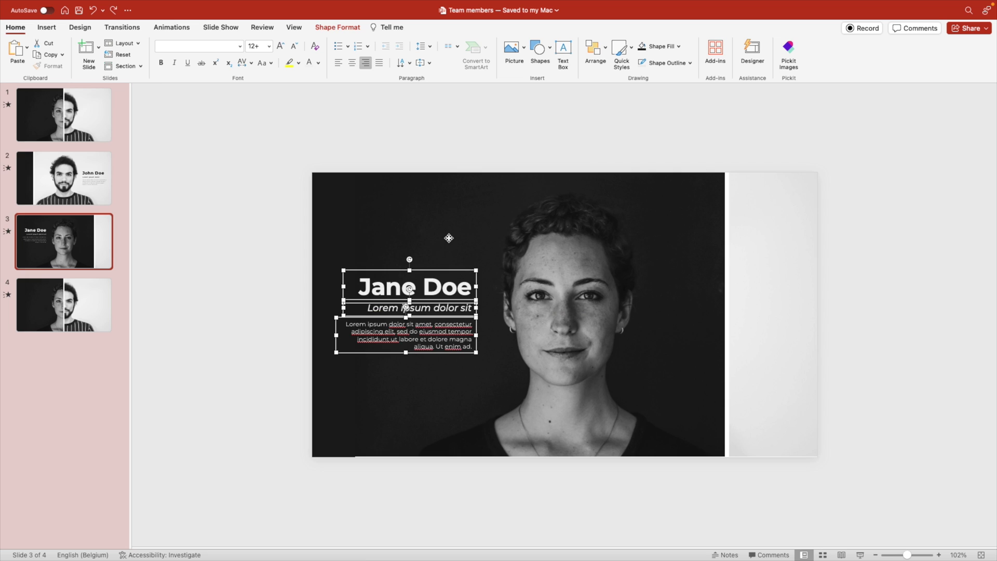
Copy slide 2's three John Doe text boxes onto slide 1, just past its right edge
left_click(106, 192)
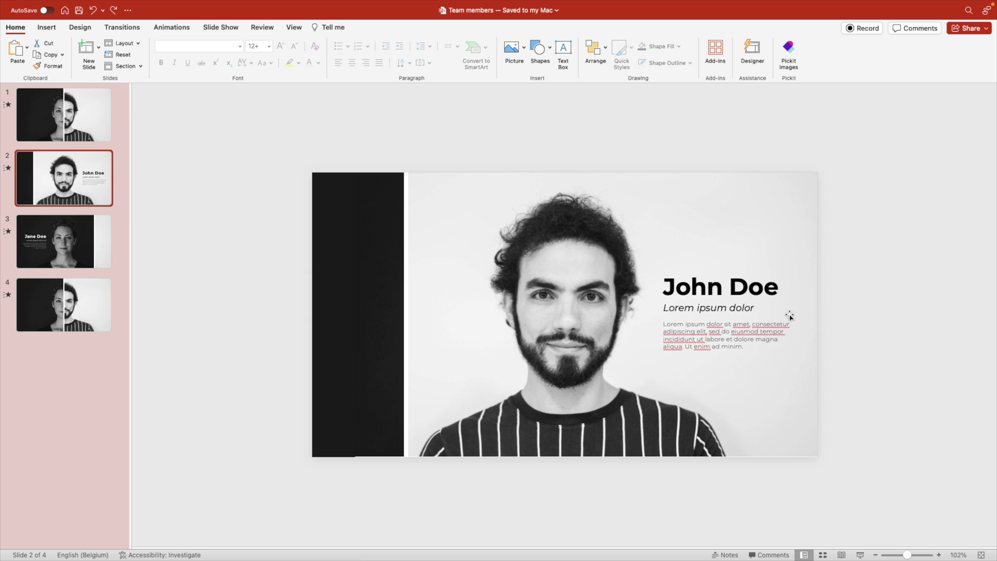
left_click(74, 223)
left_click(79, 198)
left_click(725, 303)
left_click(717, 312, "shift")
left_click(709, 336, "shift")
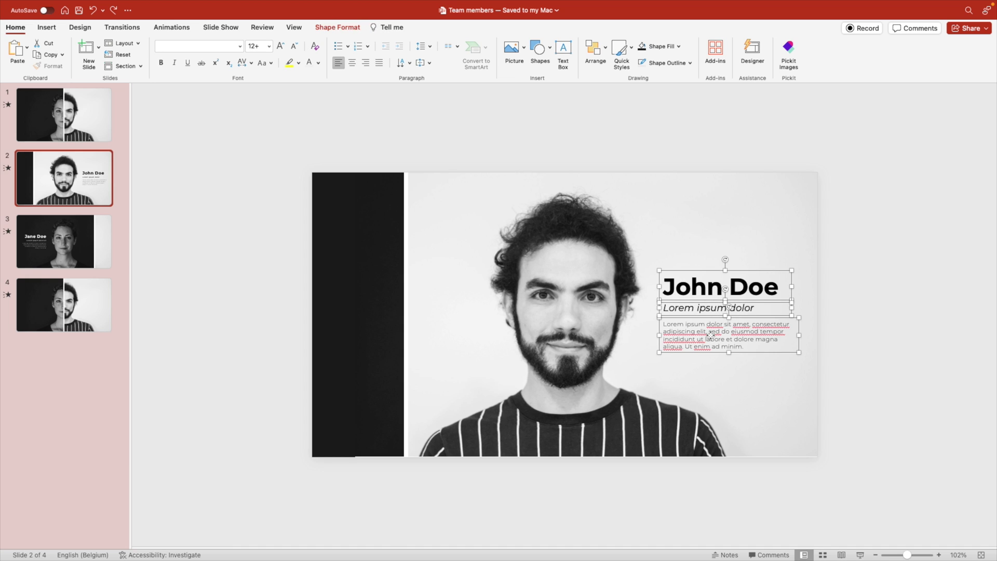
scroll(782, 312, "up", 2)
key("super+v")
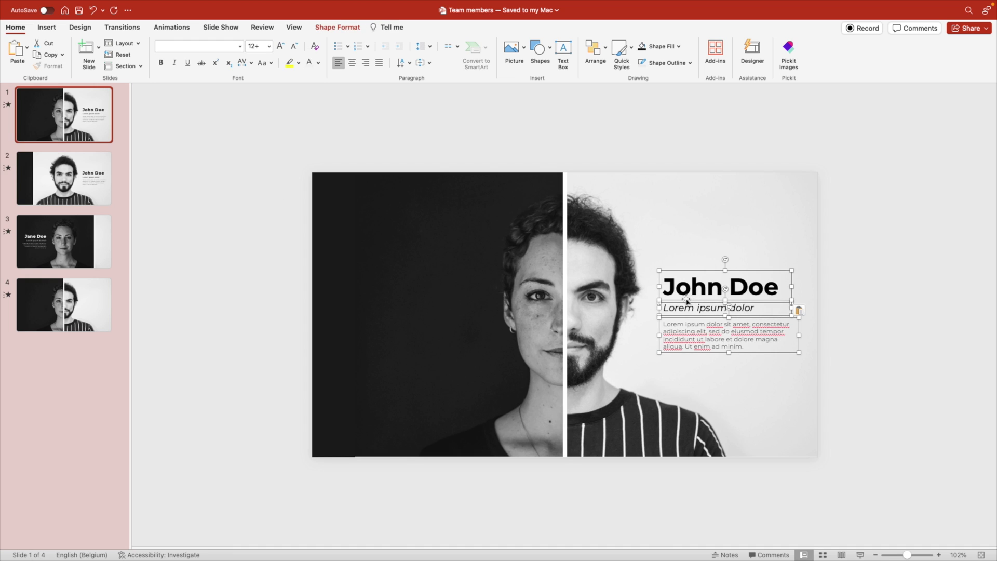
left_click_drag(689, 300, 915, 384)
left_click(803, 311)
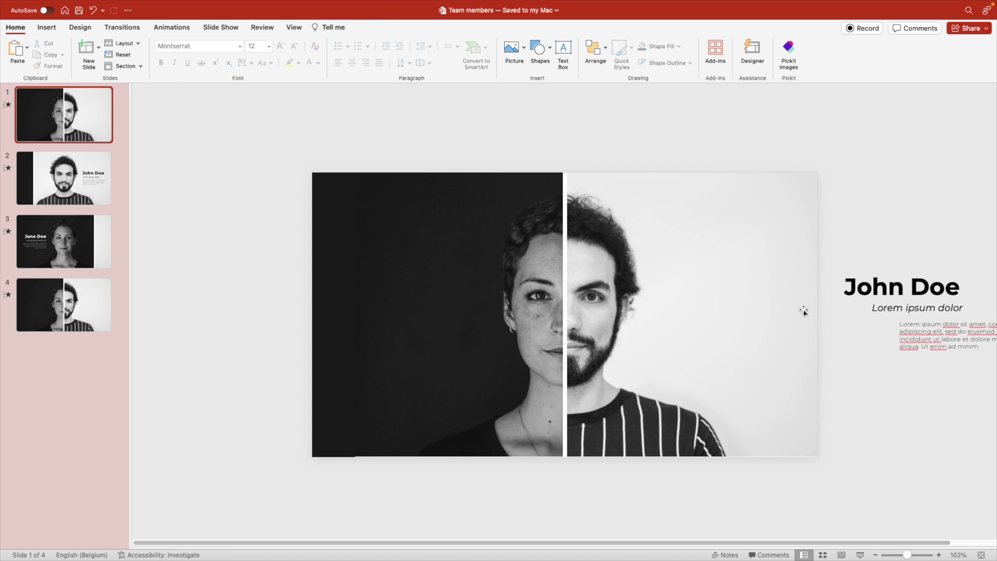
Give slide 2 a Morph transition
left_click(71, 156)
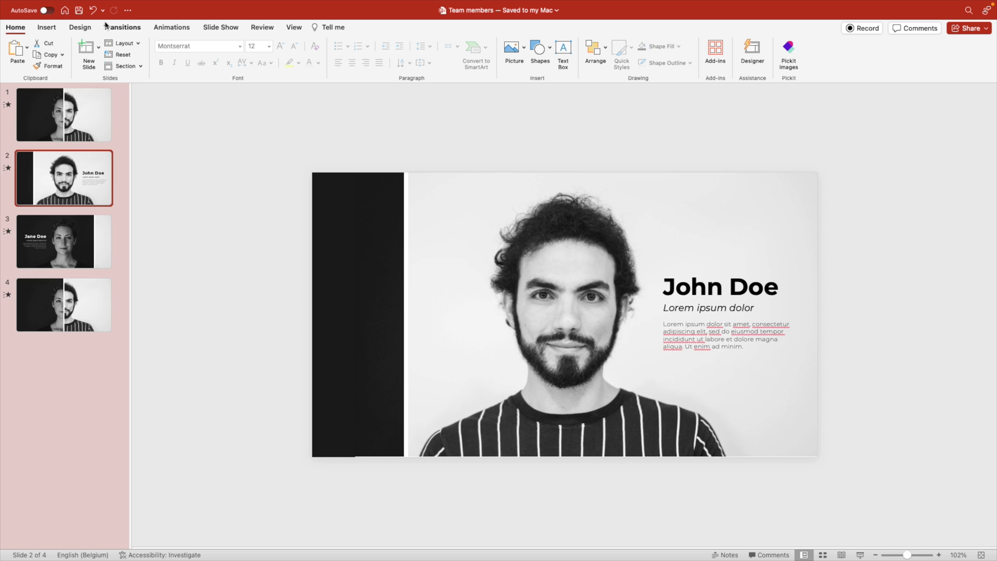
left_click(122, 27)
left_click(118, 61)
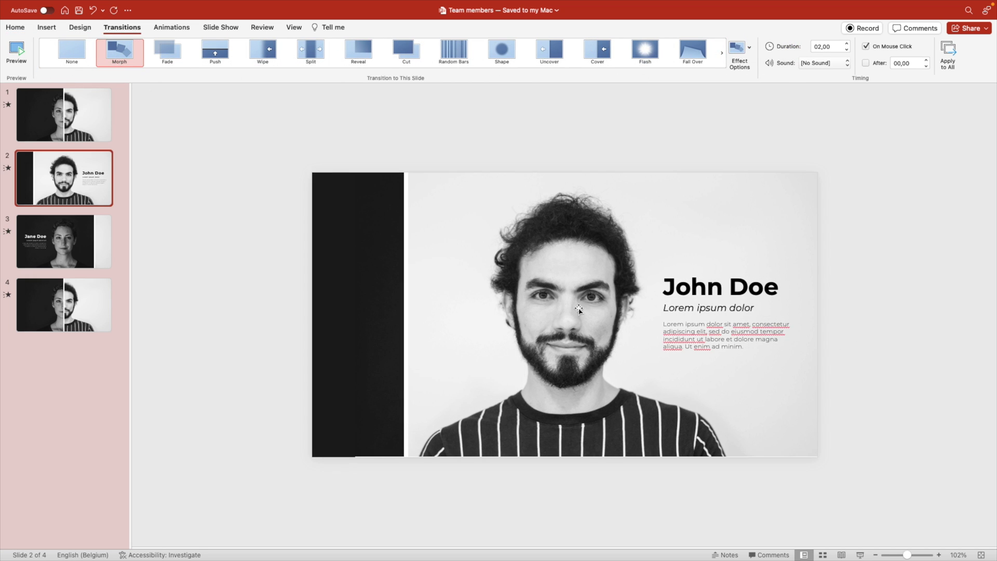
Copy slide 3's three Jane Doe text boxes onto slide 2, just past its left edge
left_click(66, 236)
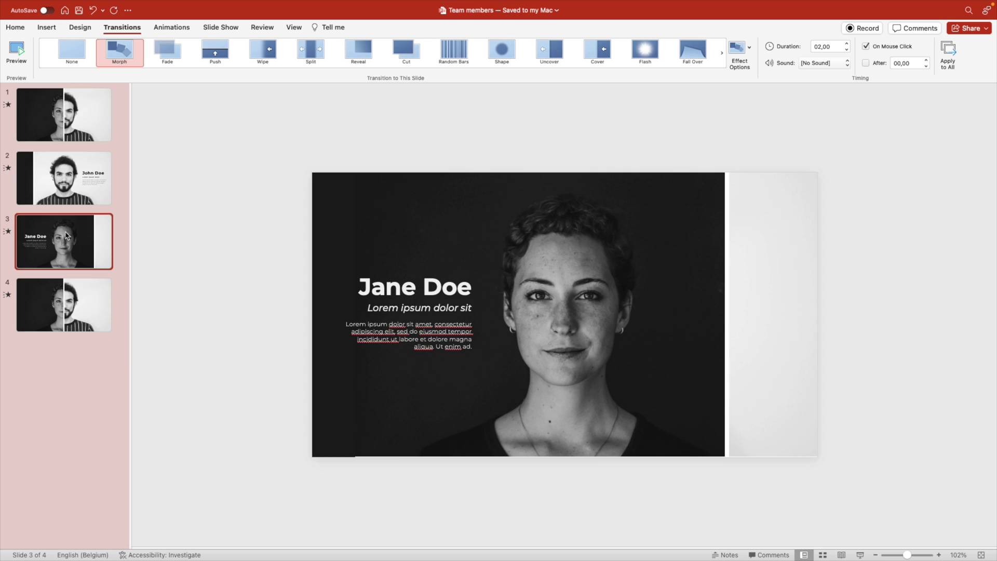
left_click(352, 275)
left_click(400, 308, "shift")
left_click(396, 331, "shift")
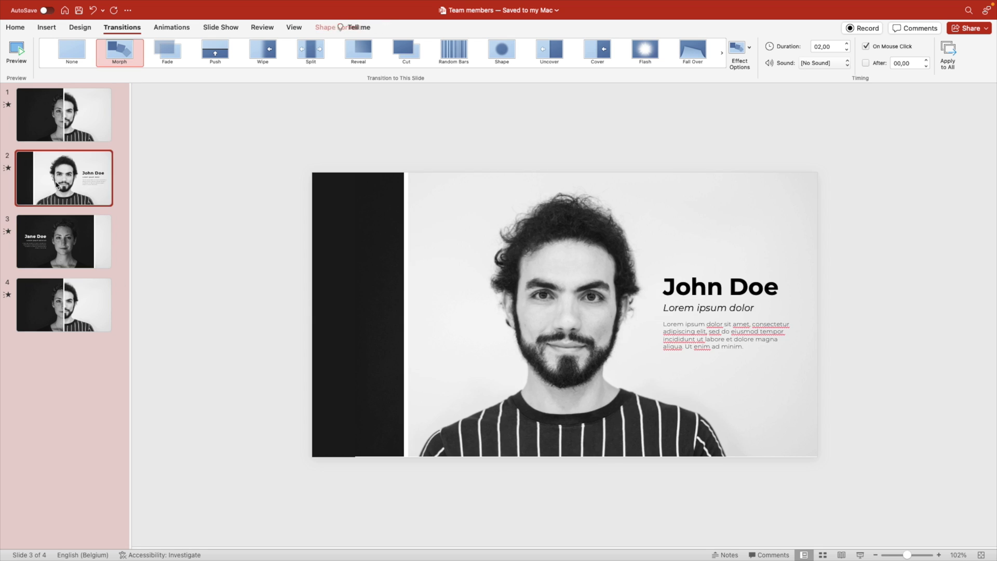
key("super+v")
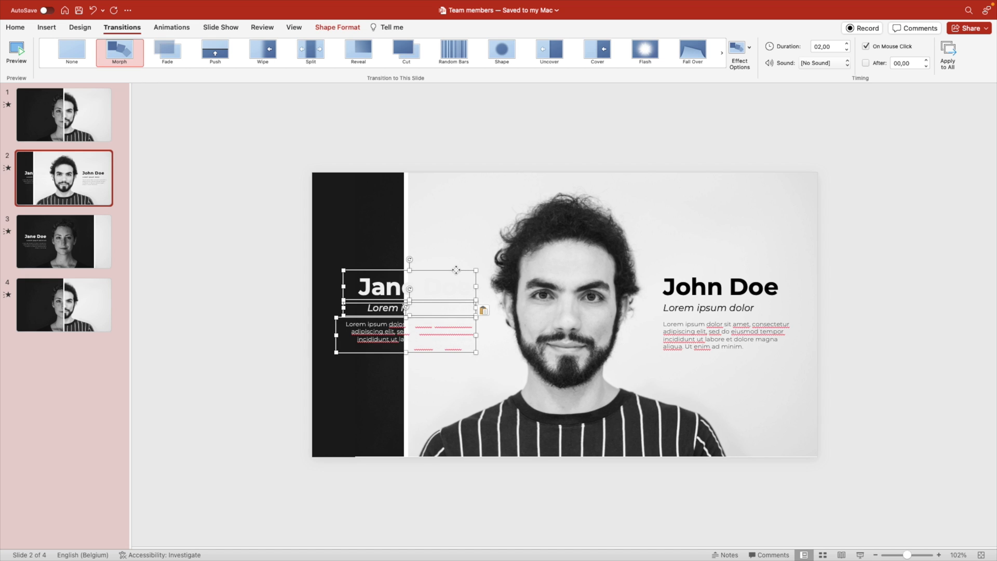
left_click_drag(456, 269, 276, 269)
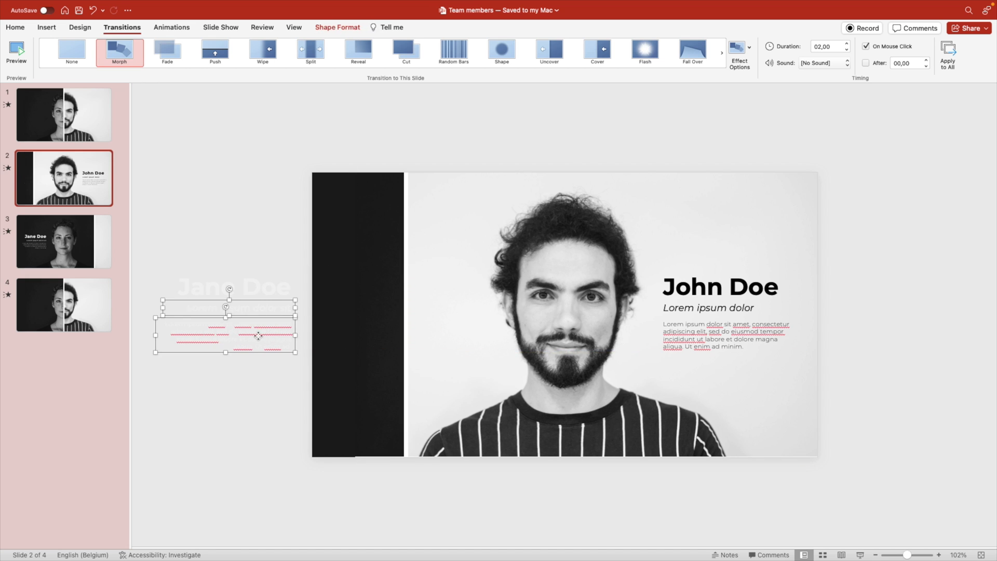
left_click_drag(258, 336, 200, 361)
left_click(256, 374)
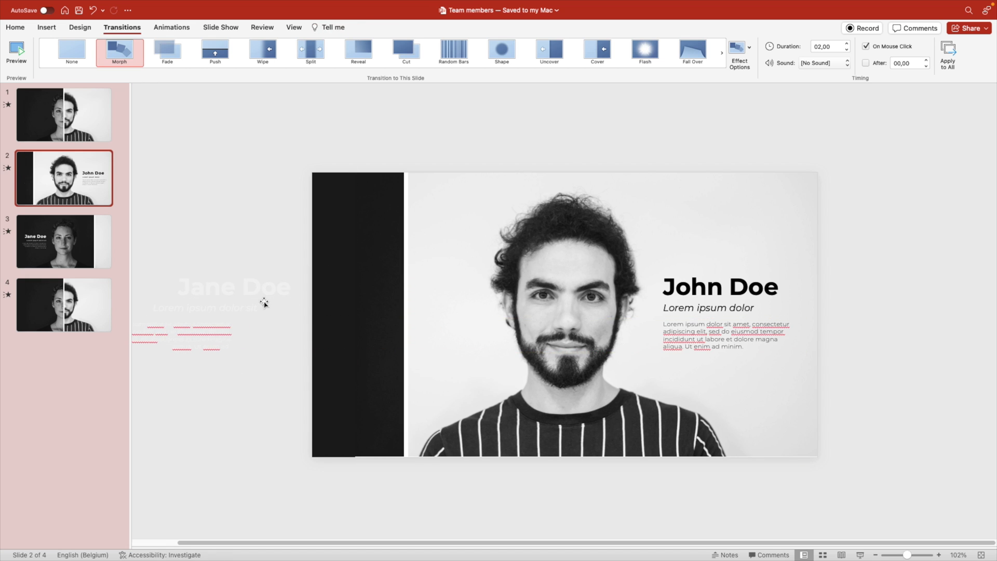
key("Page_Up")
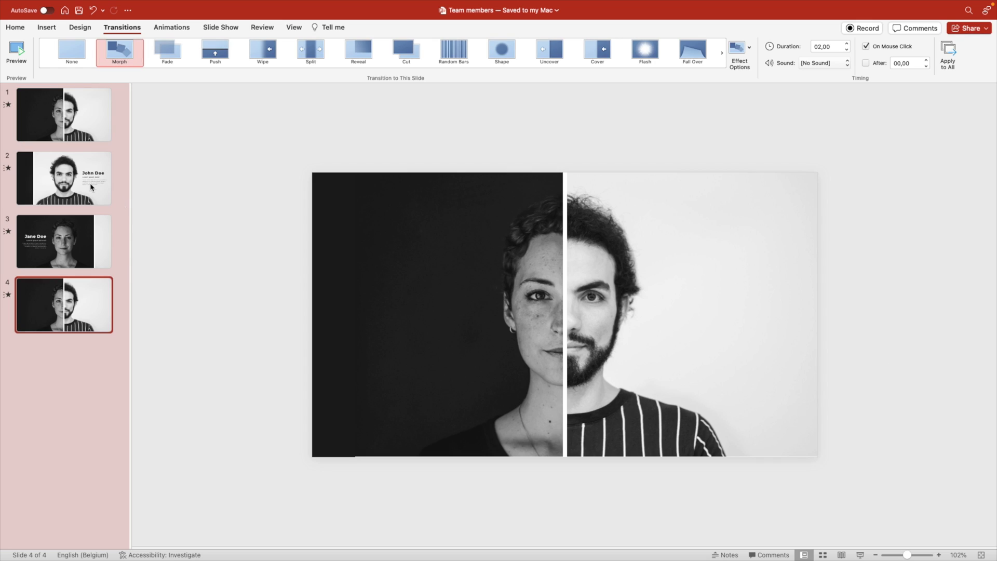
Copy slide 1's off-slide John Doe text boxes onto slide 3, beyond its right edge
left_click(91, 187)
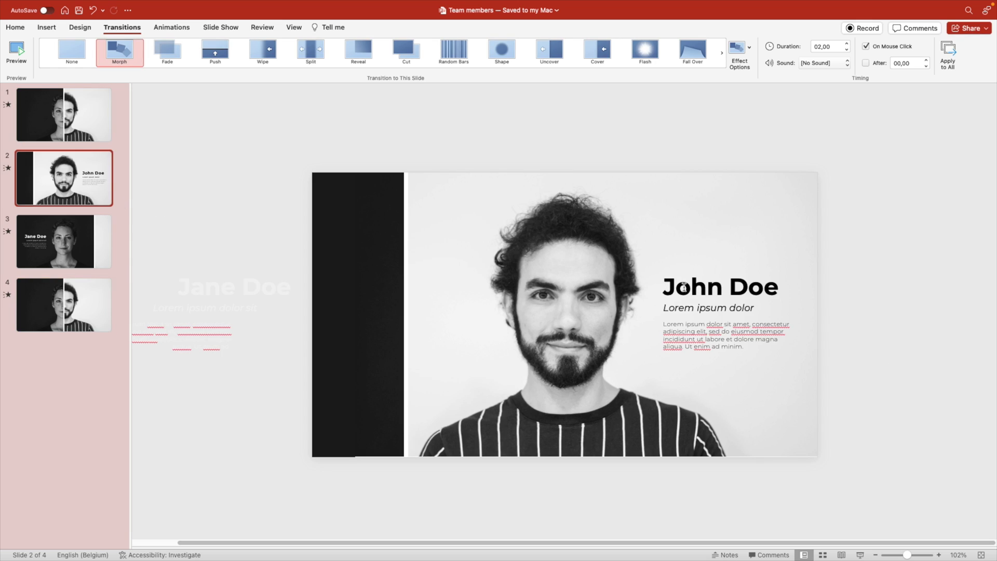
left_click(85, 124)
left_click(888, 290)
left_click(889, 309, "shift")
left_click(910, 334, "shift")
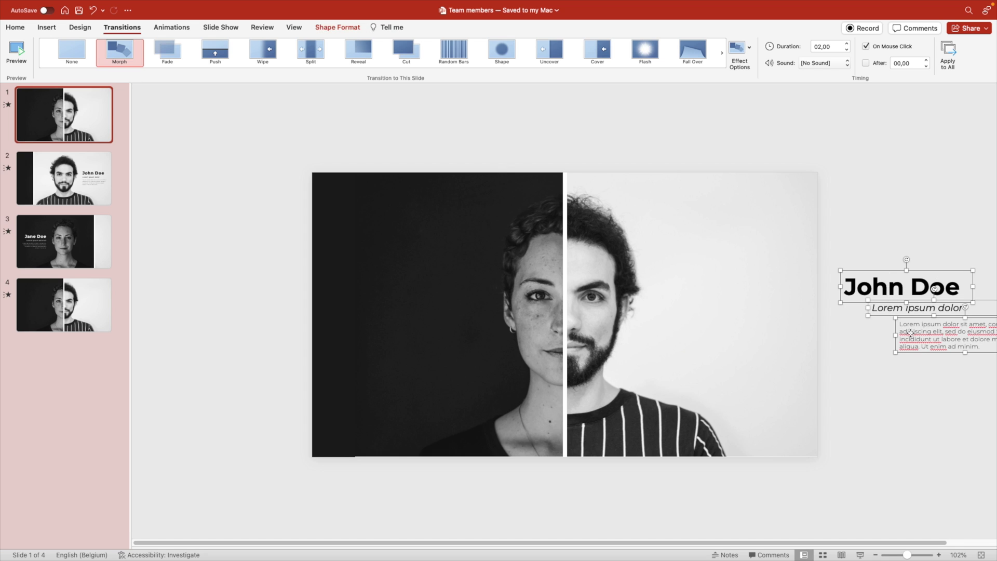
left_click(72, 255)
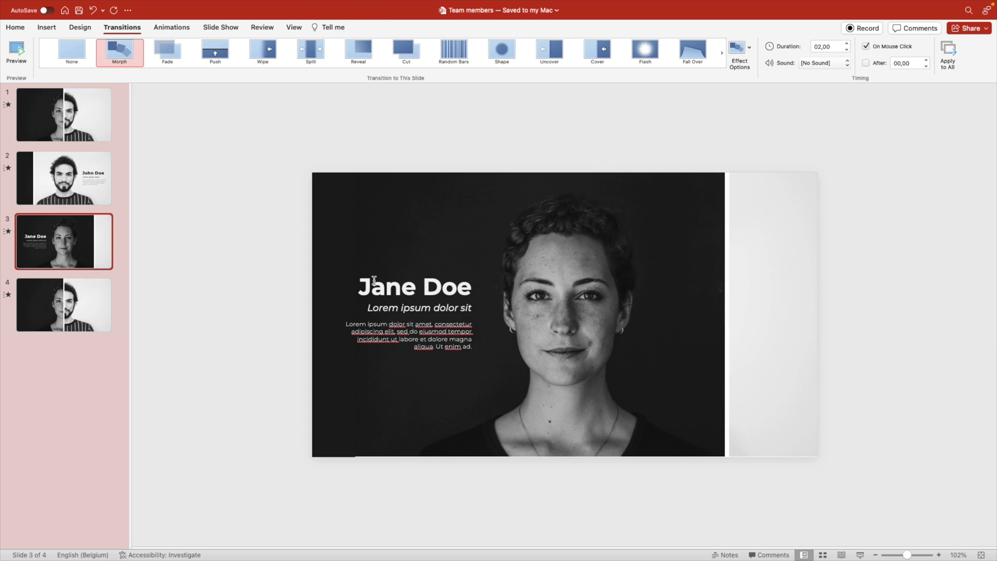
key("super+v")
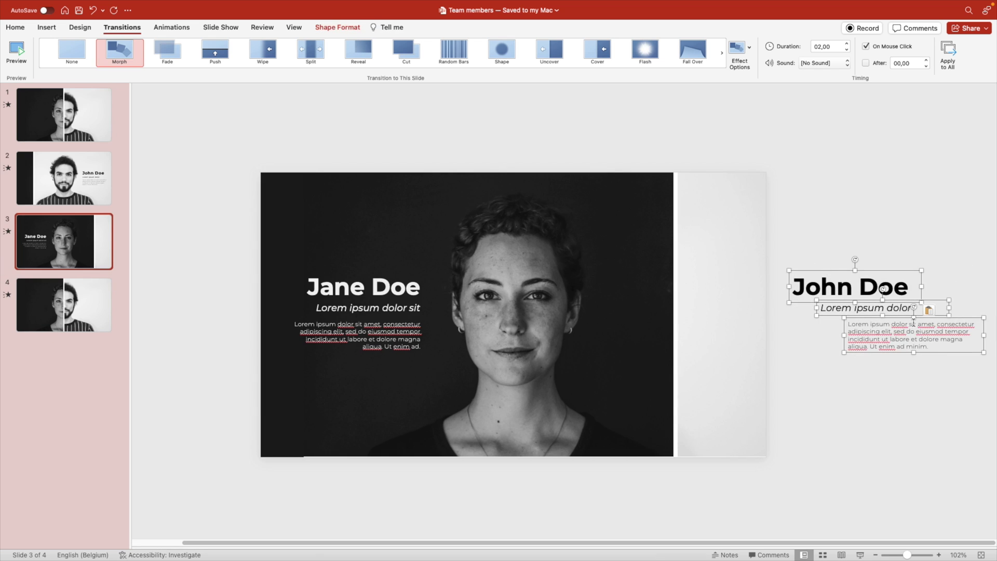
Paste the Jane Doe text boxes onto slide 4 off its left edge, then review slides 3 and 4
left_click(40, 189)
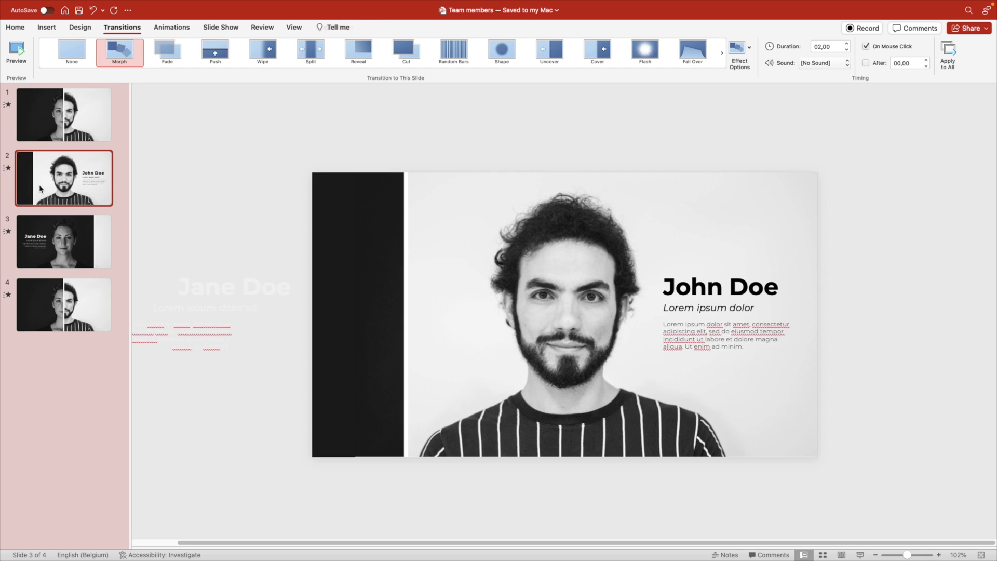
left_click(18, 322)
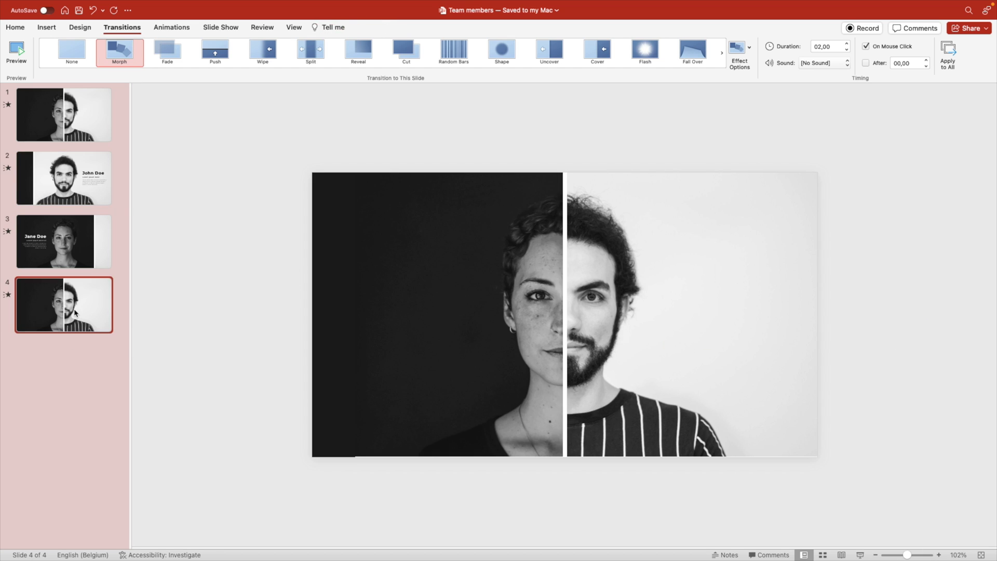
key("super+v")
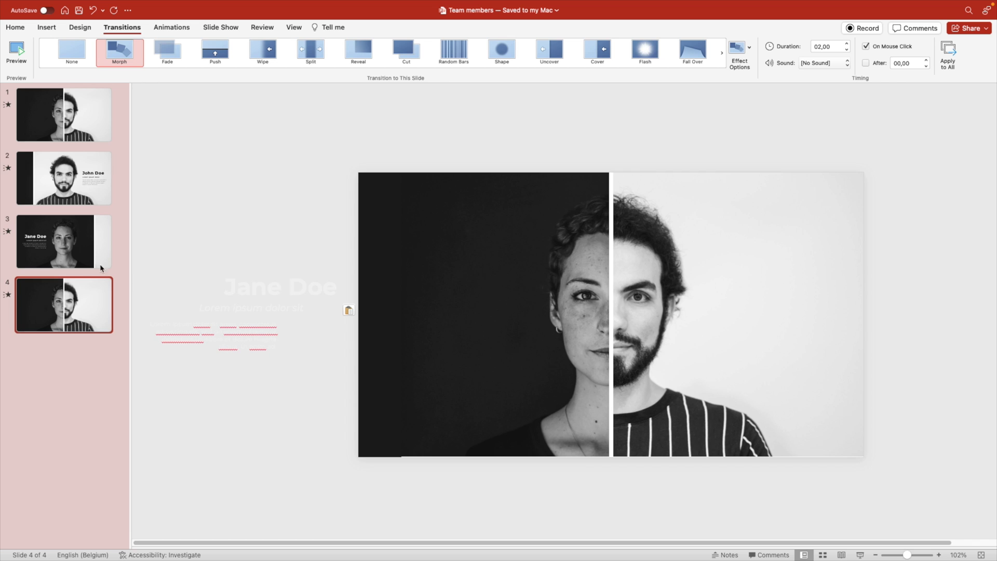
left_click(86, 248)
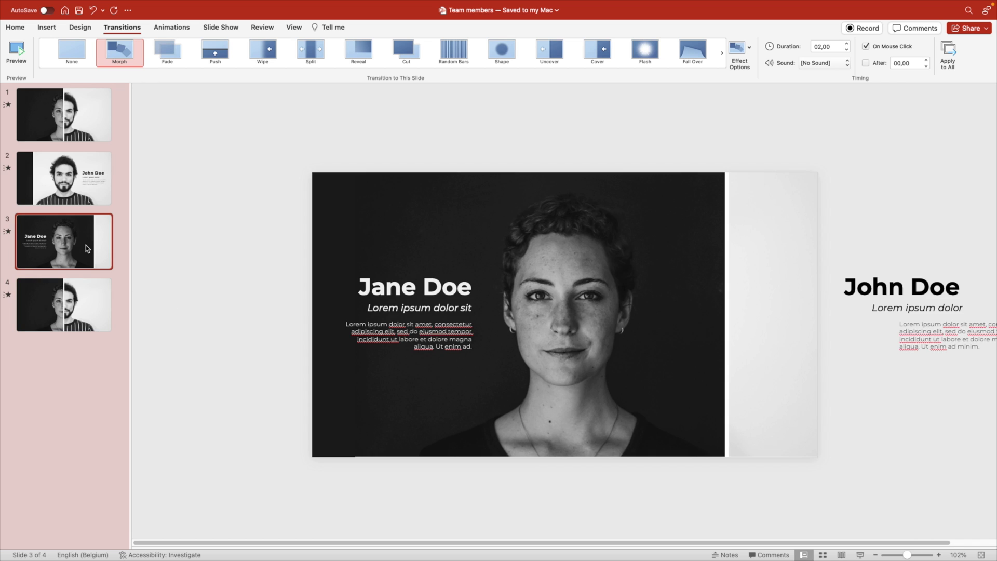
left_click(52, 305)
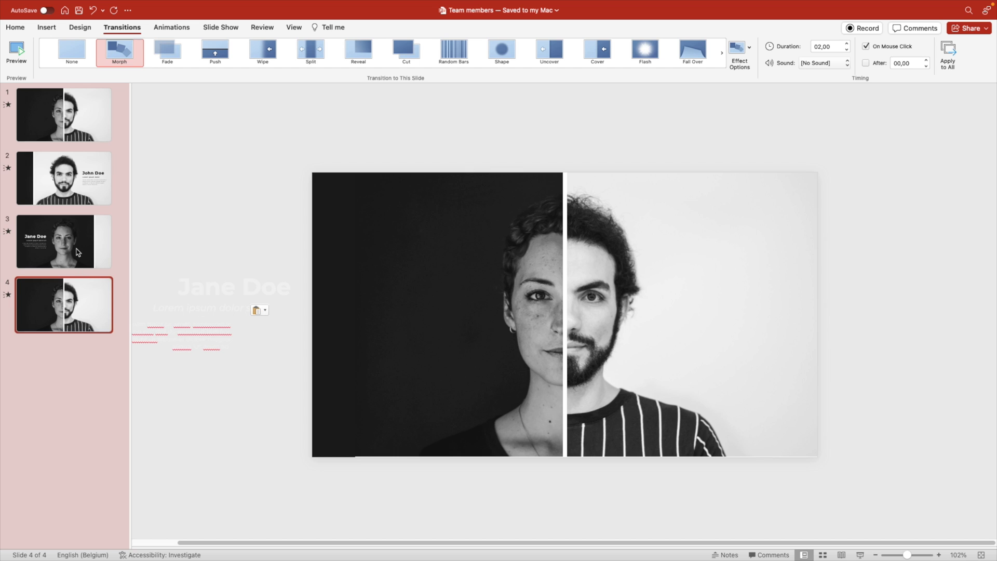
Check slide 1's half-face pictures, then go to the new blank slide 5
left_click(89, 128)
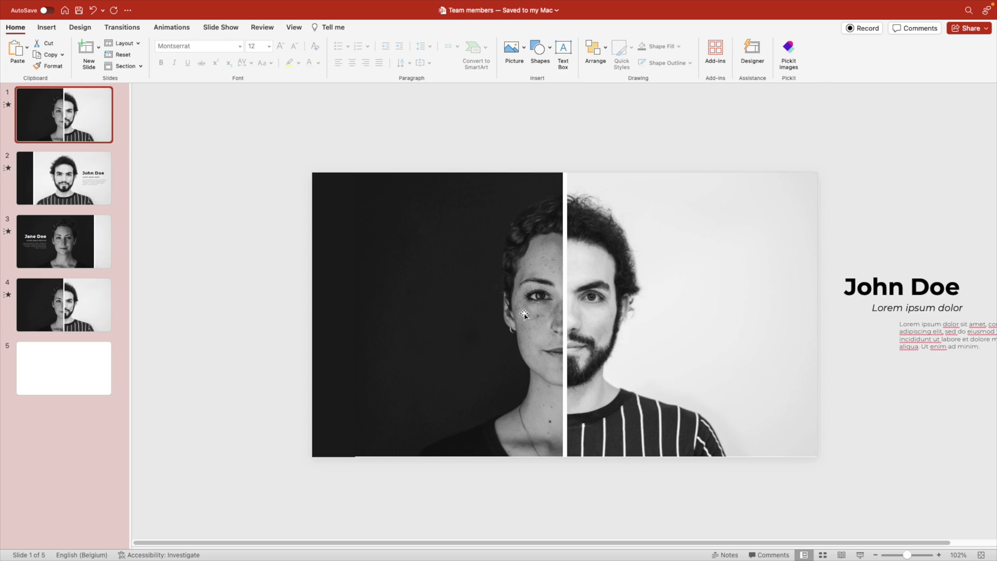
left_click(773, 211)
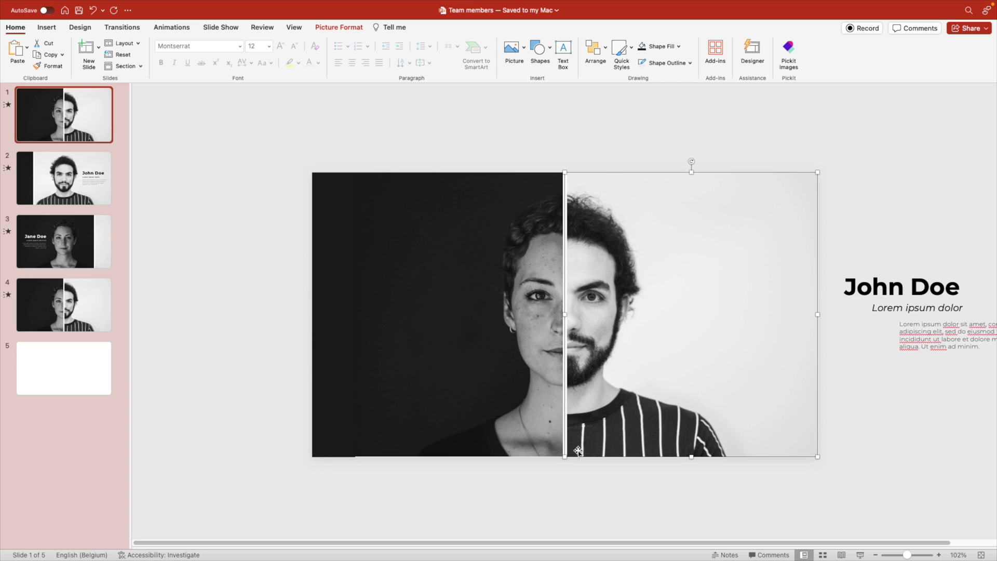
left_click(657, 496)
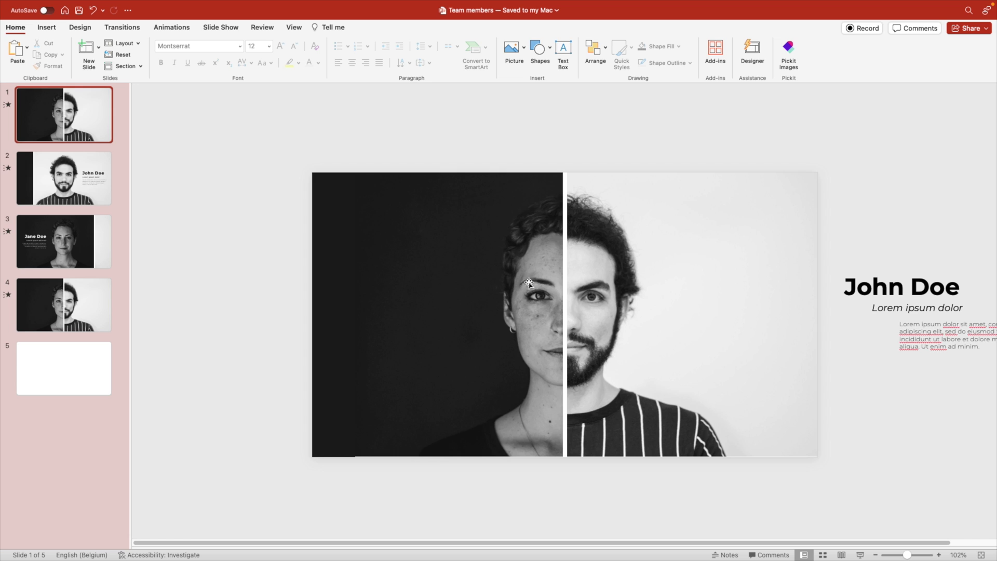
left_click(72, 387)
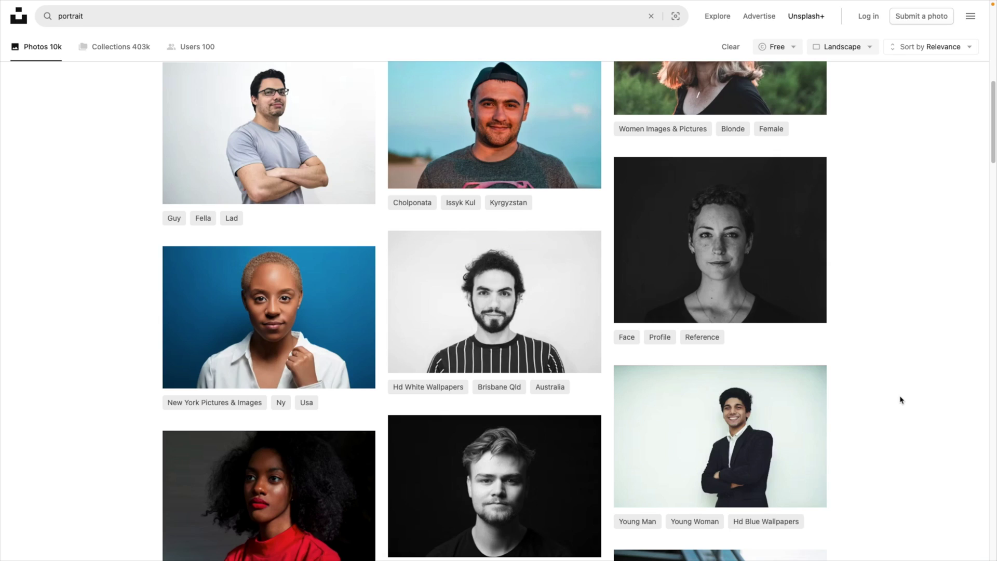
Download the red-haired woman's portrait from the Unsplash results
scroll(882, 439, "up", 10)
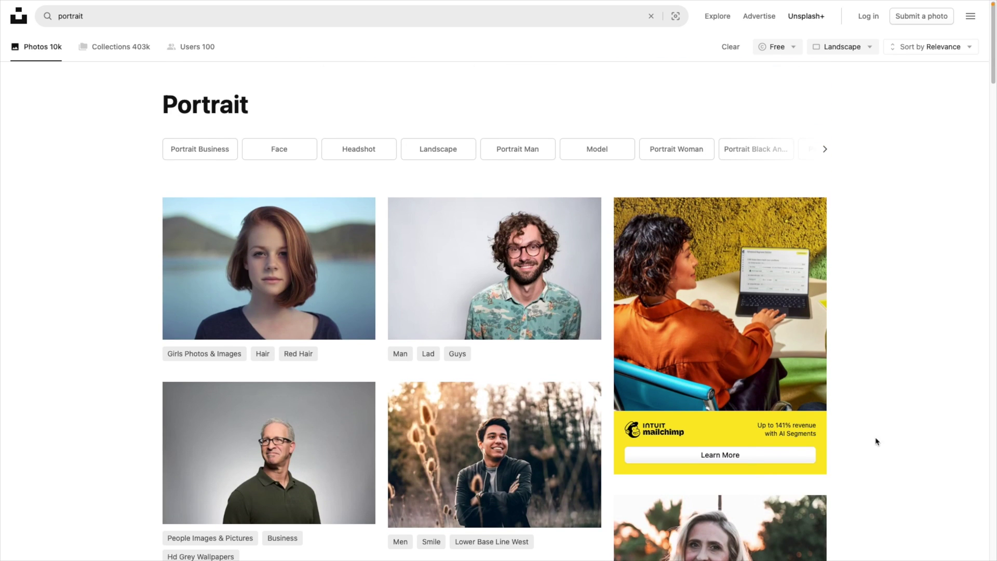
mouse_move(328, 254)
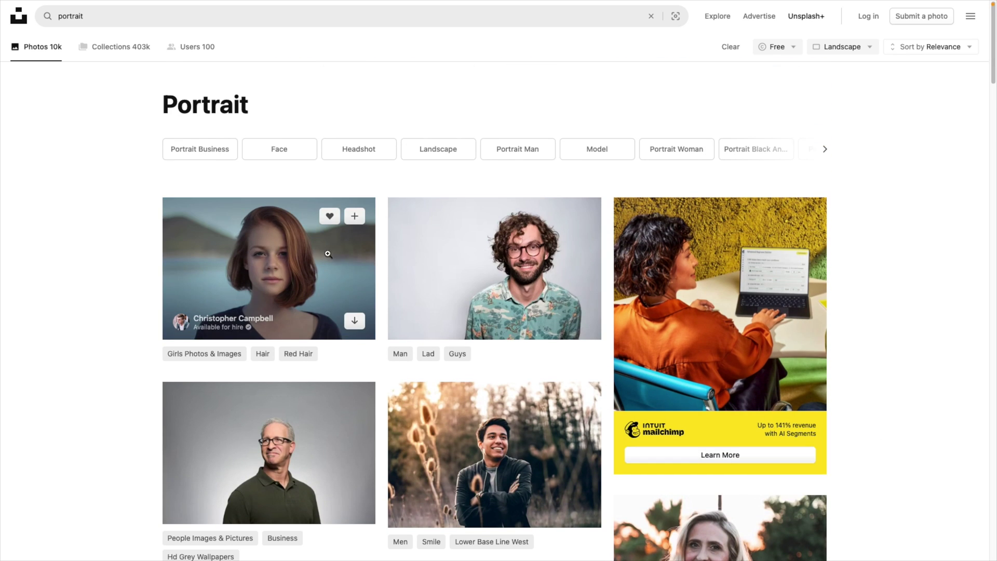
left_click(355, 321)
left_click(609, 446)
Download the Medium size of the long-haired brunette portrait from its photo page
scroll(611, 450, "down", 9)
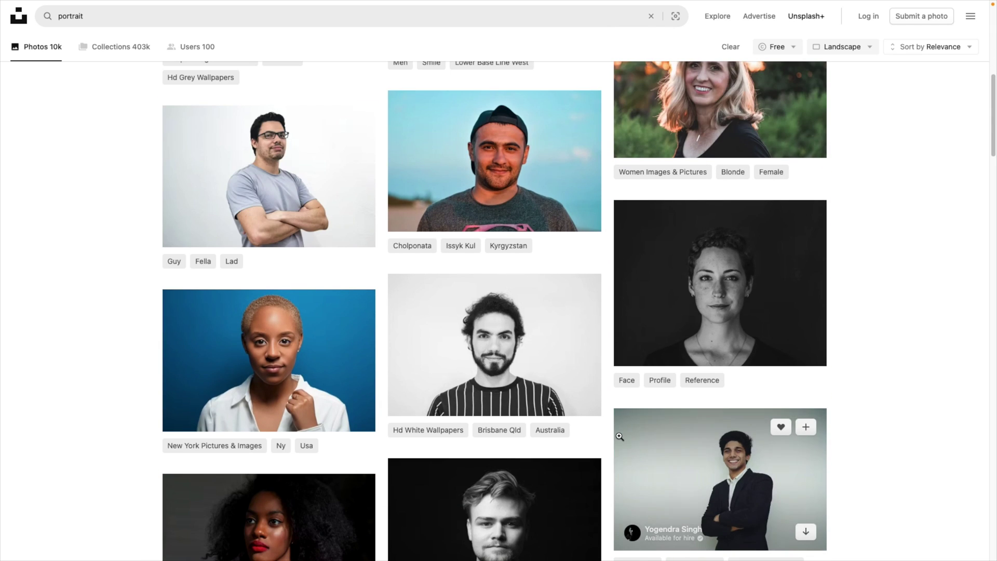
scroll(608, 442, "down", 6)
scroll(861, 366, "down", 12)
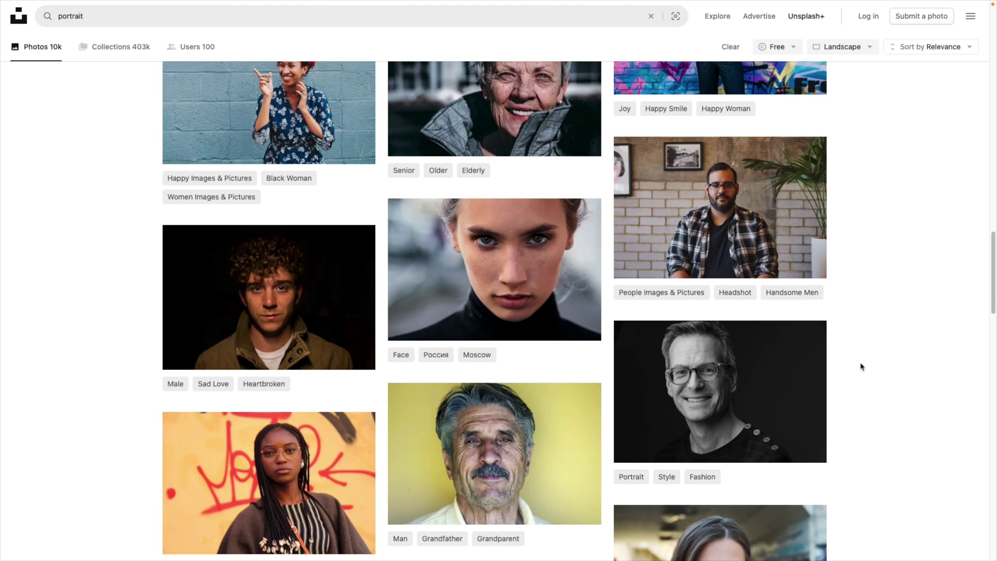
scroll(861, 366, "down", 1)
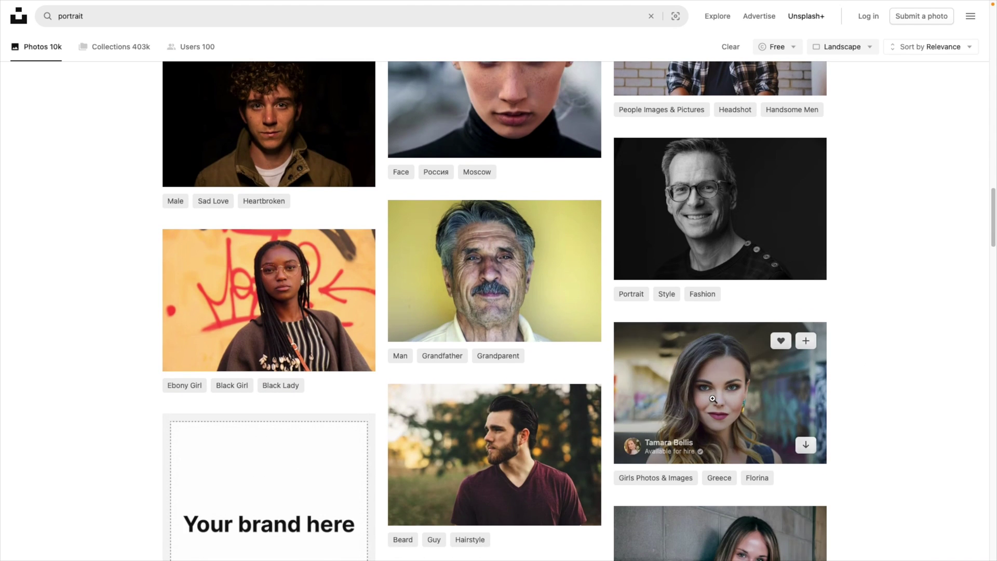
left_click(753, 402)
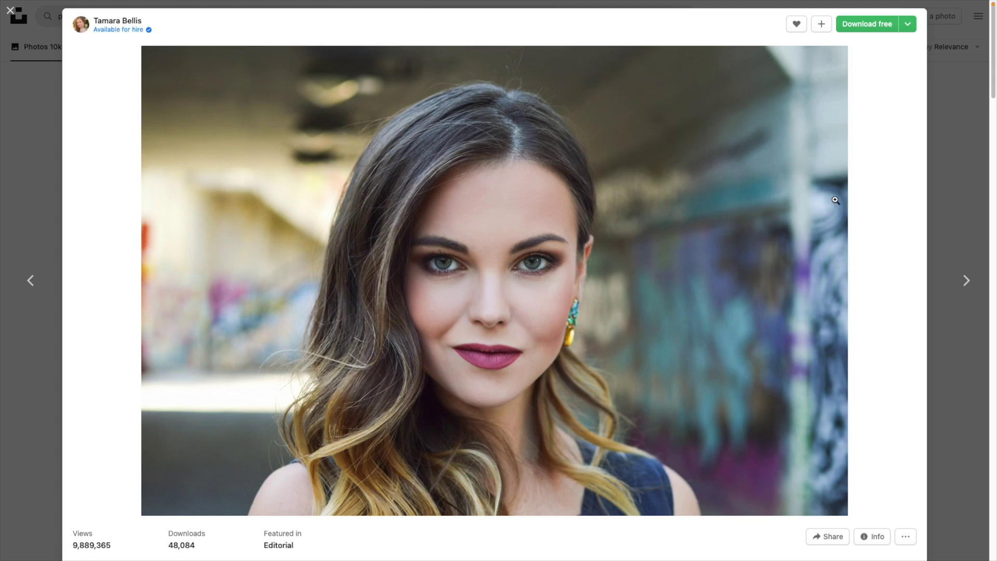
left_click(907, 23)
left_click(866, 77)
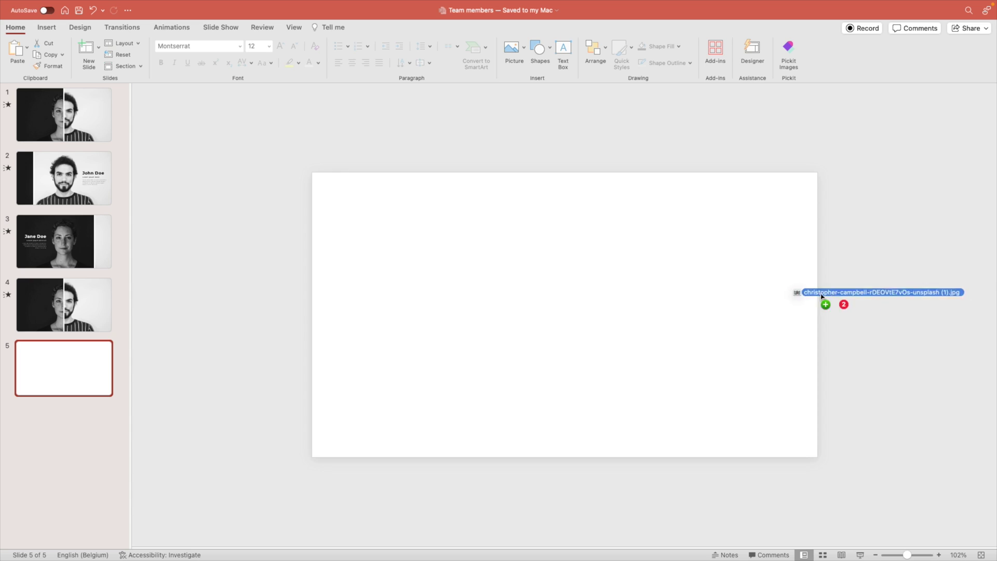
Place both portraits on slide 5, brunette sent behind and moved to the left edge
left_click_drag(824, 301, 563, 254)
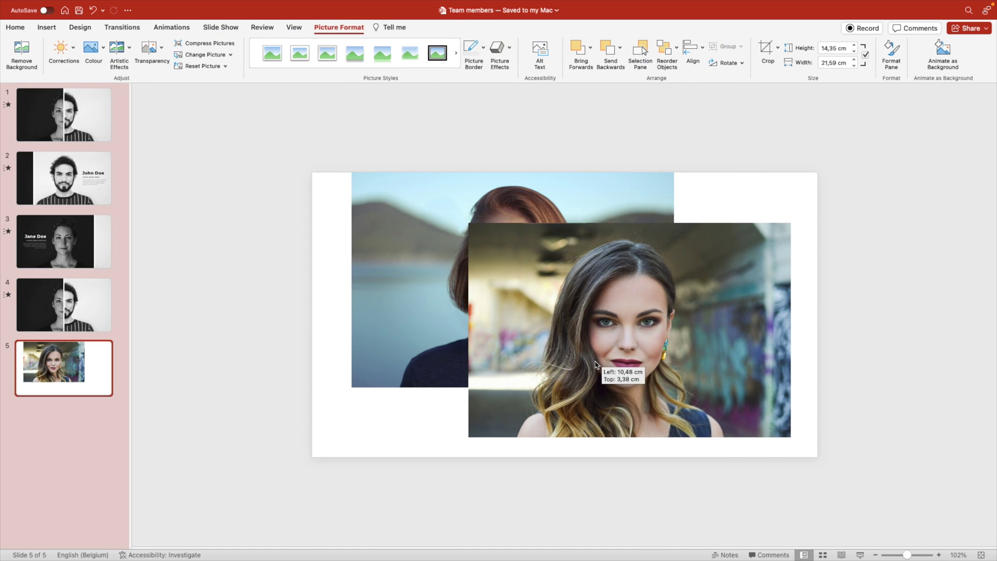
left_click_drag(593, 352, 490, 356)
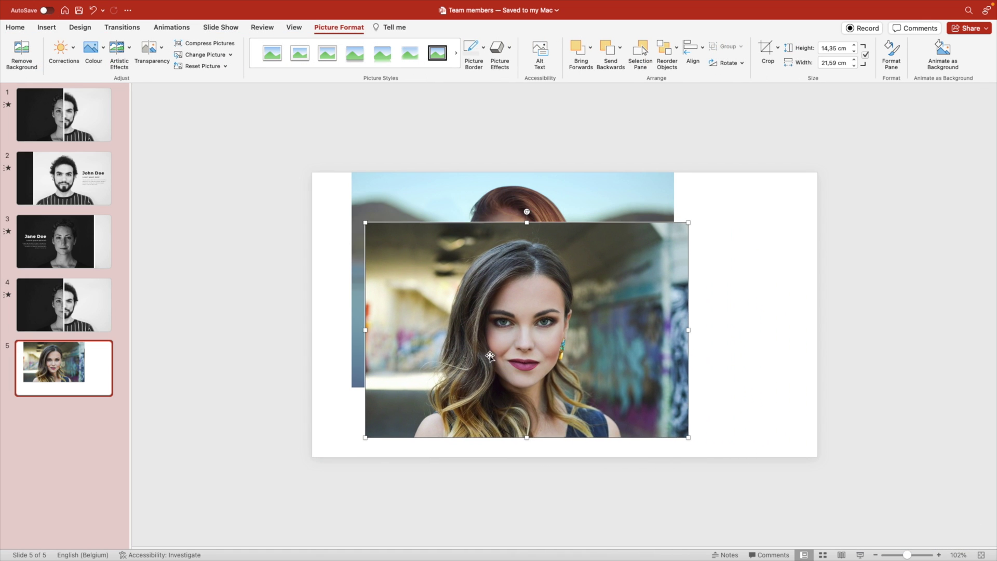
key("super+shift+b")
left_click_drag(544, 239, 695, 283)
left_click_drag(454, 322, 402, 306)
left_click_drag(655, 311, 648, 311)
Crop and enlarge the red-haired portrait to fill the slide's right half
left_click(766, 47)
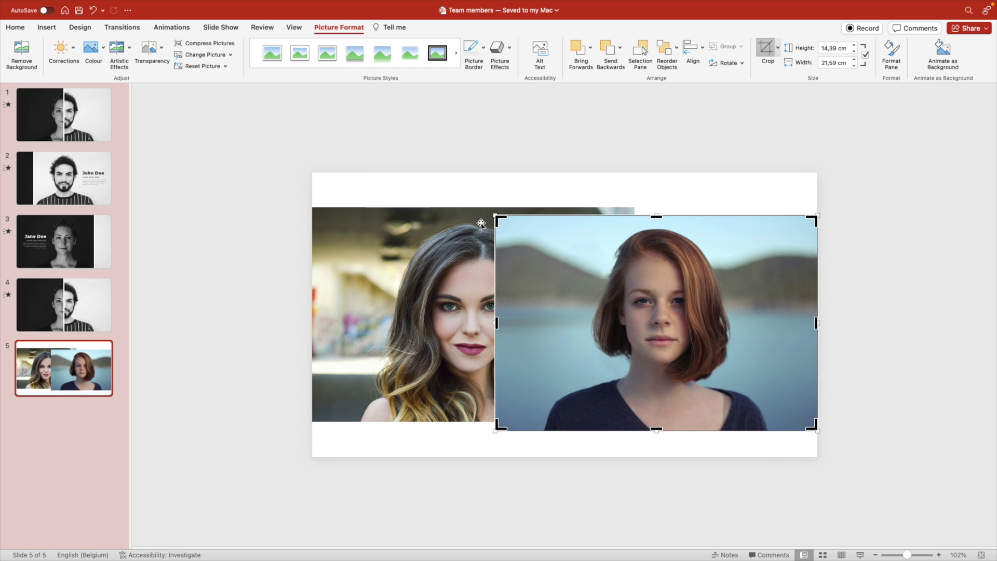
left_click_drag(501, 221, 565, 173)
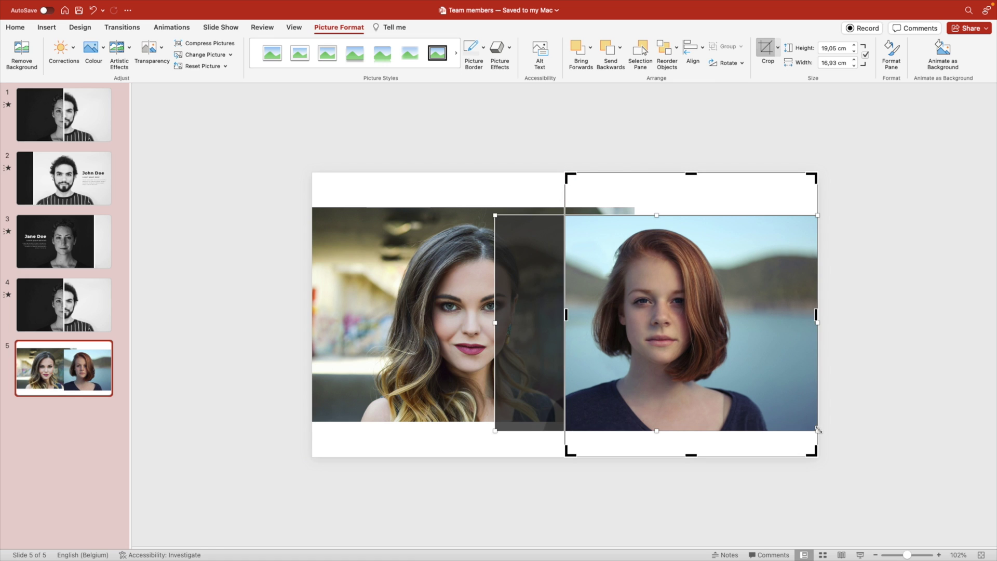
left_click_drag(818, 431, 911, 492)
left_click_drag(495, 215, 311, 166)
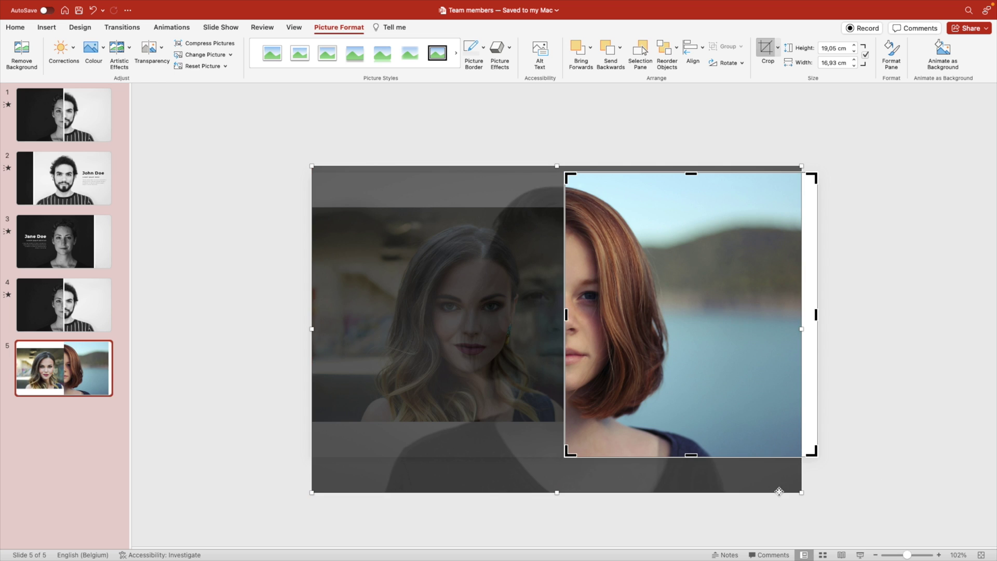
left_click_drag(801, 493, 818, 506)
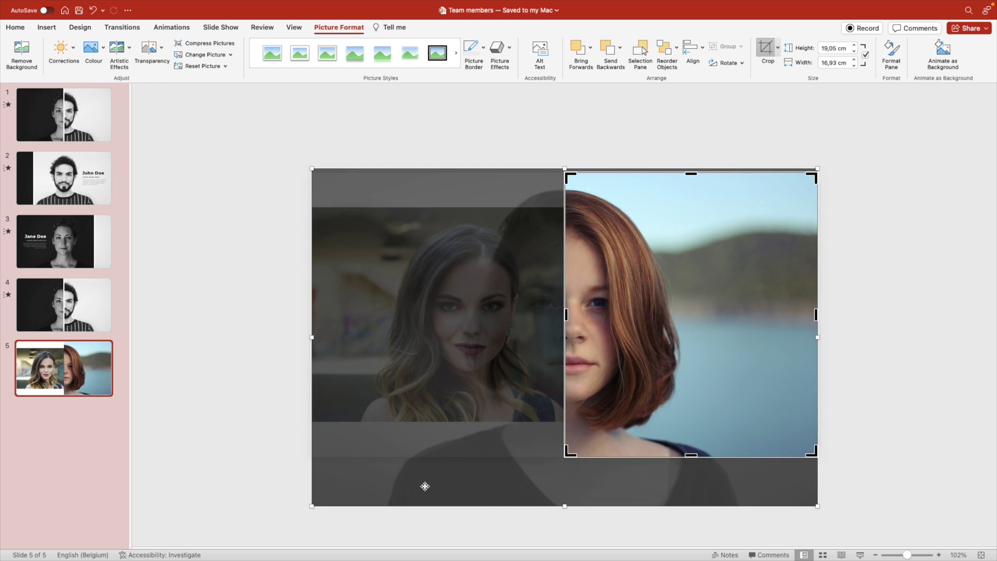
left_click_drag(310, 506, 298, 515)
Recrop the brunette photo to fill the slide's left half, enlarging the image down to the bottom edge
left_click(857, 329)
left_click(523, 322)
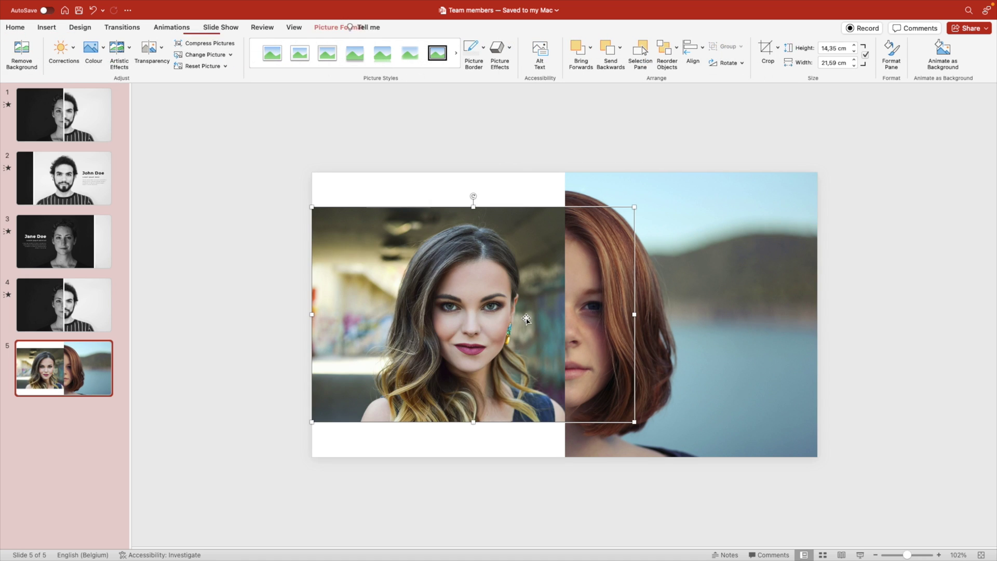
double_click(526, 311)
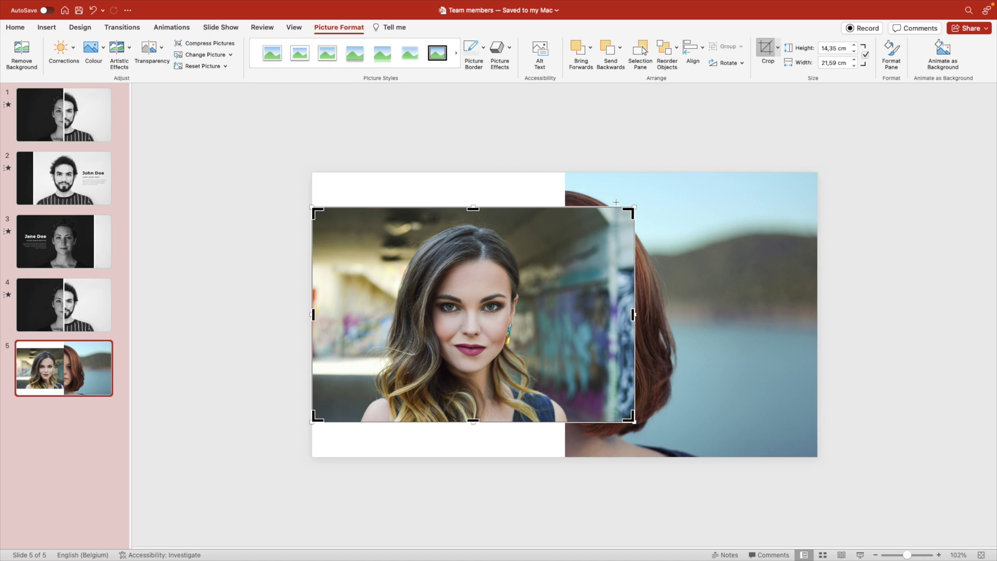
left_click_drag(629, 210, 565, 173)
left_click_drag(316, 420, 313, 456)
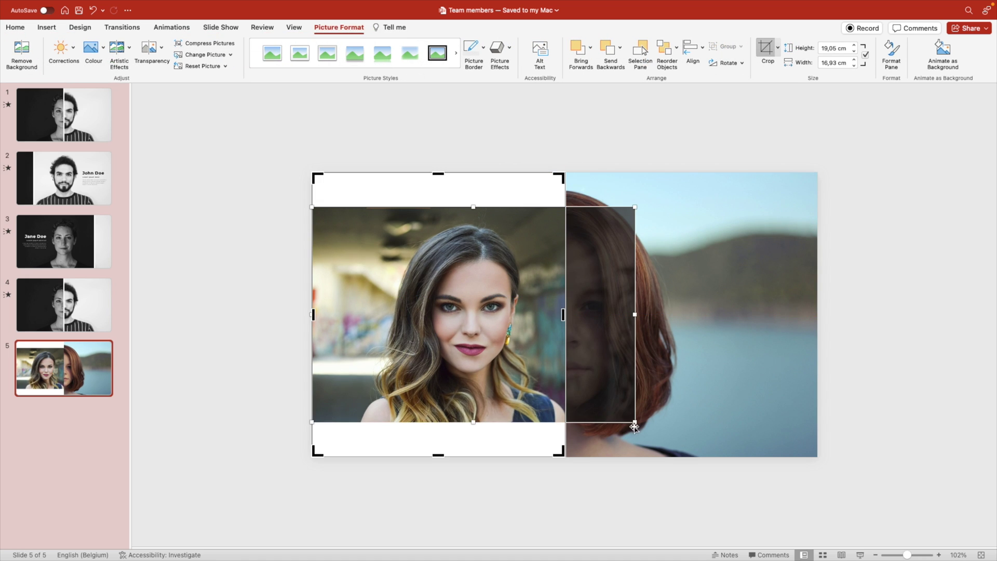
left_click_drag(635, 426, 737, 493)
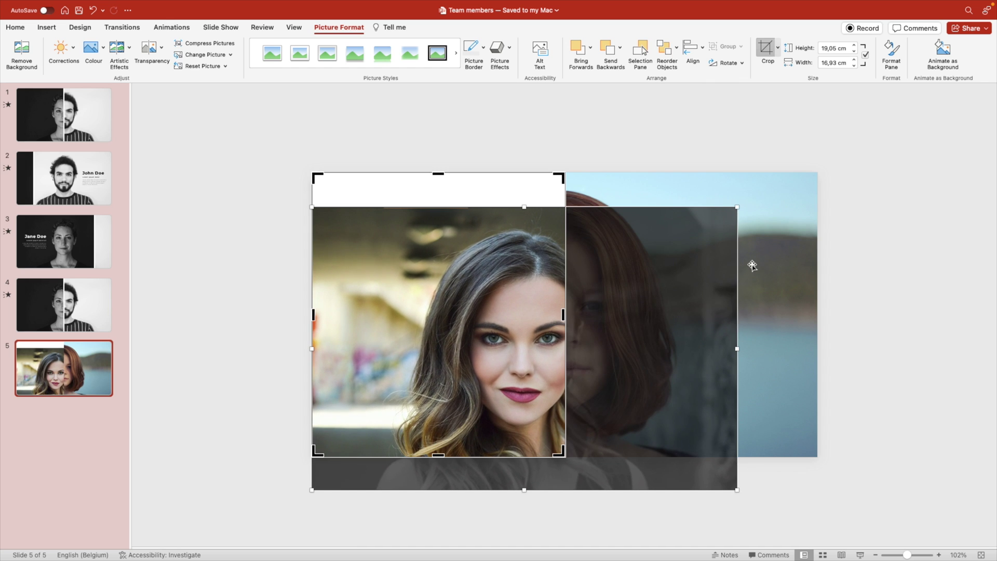
left_click_drag(736, 207, 807, 162)
left_click_drag(323, 487, 312, 492)
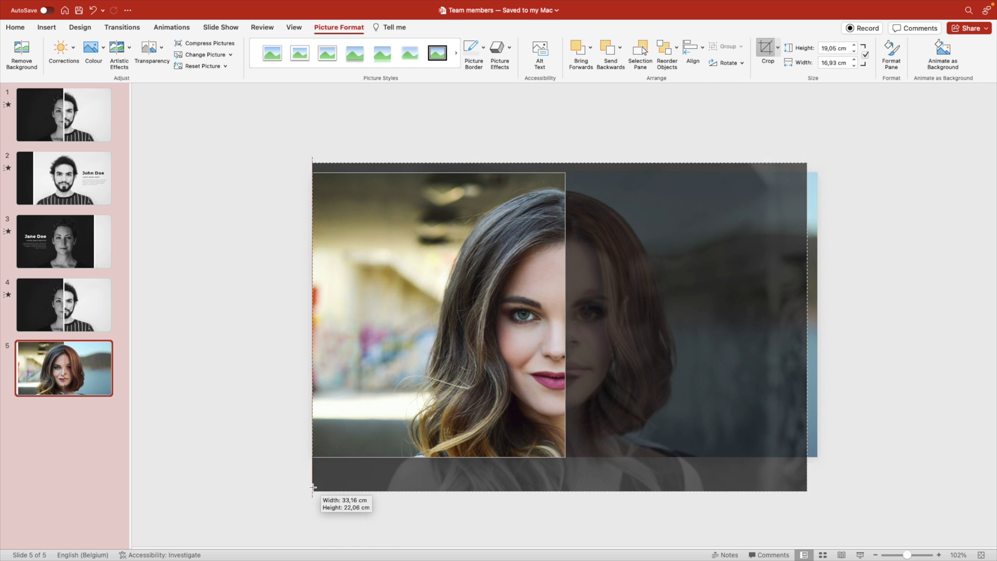
left_click_drag(397, 410, 407, 398)
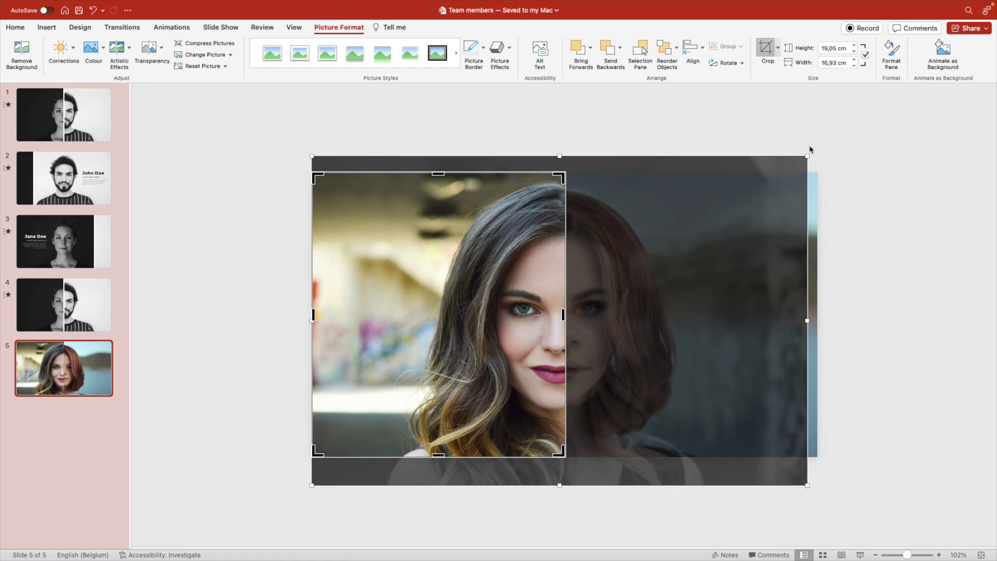
left_click_drag(808, 155, 821, 148)
left_click(871, 201)
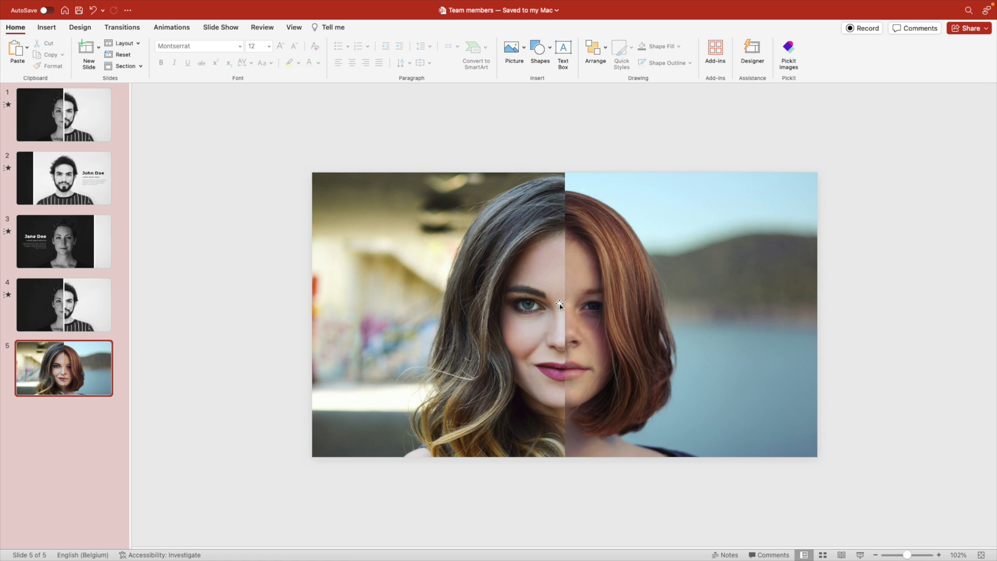
Enlarge and reposition the red-haired photo inside its crop so the face halves meet
left_click(650, 338)
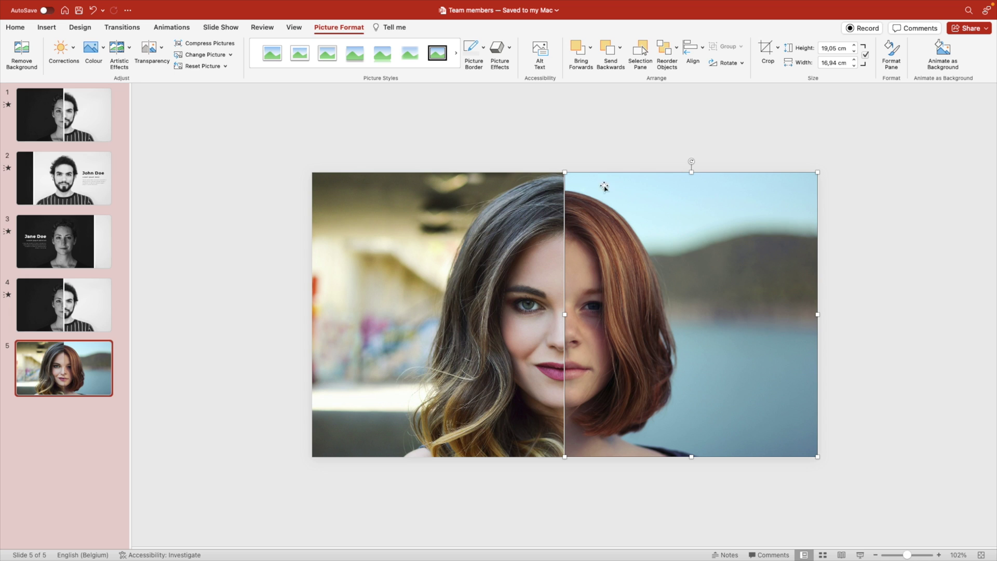
key("ctrl+alt+c")
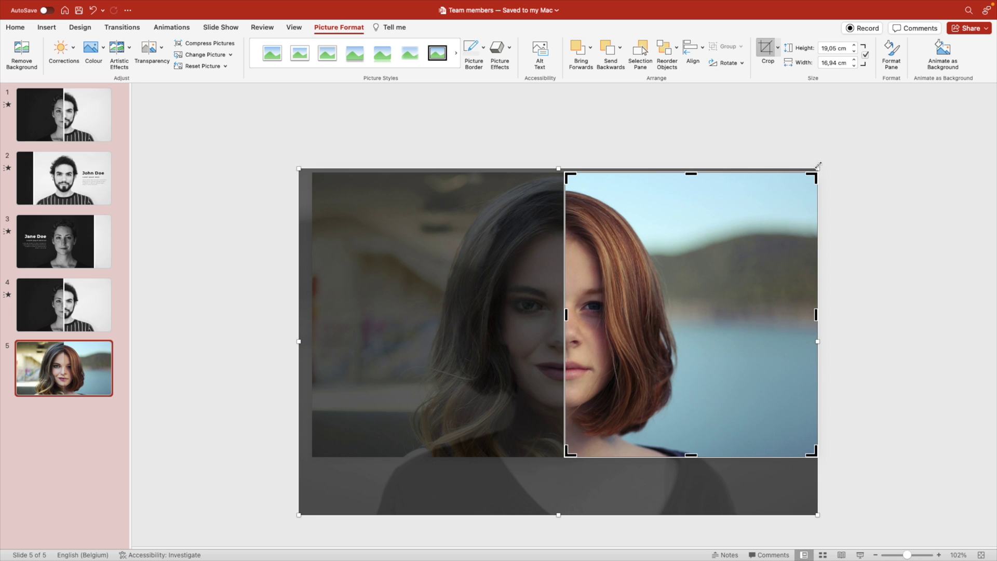
left_click_drag(818, 166, 839, 154)
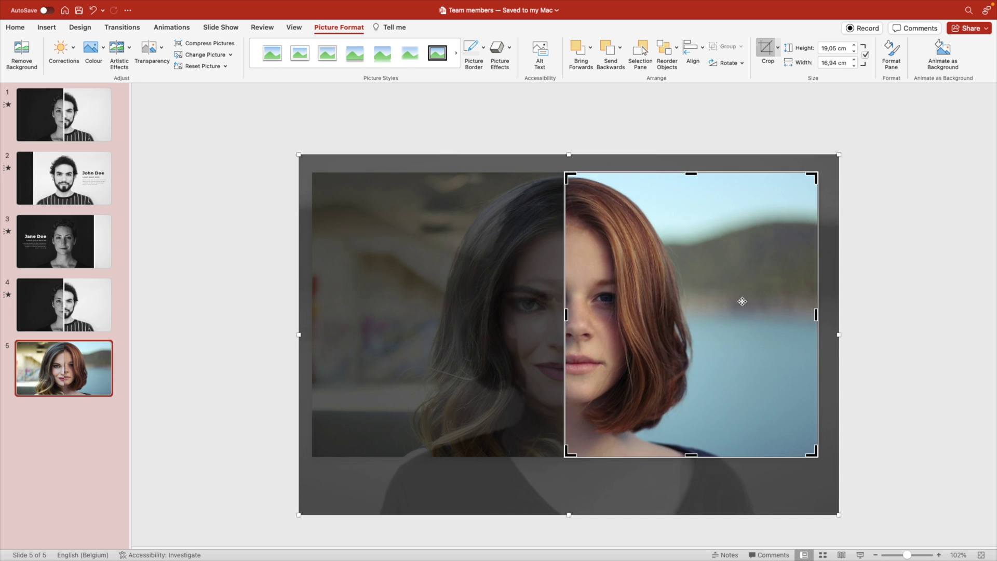
left_click_drag(835, 521, 837, 523)
left_click_drag(735, 475, 736, 476)
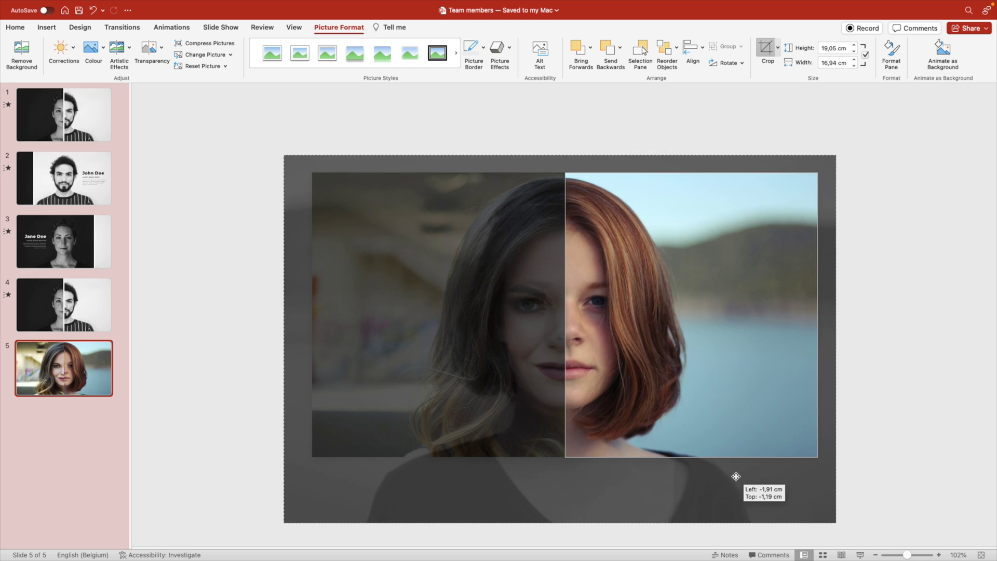
left_click(875, 356)
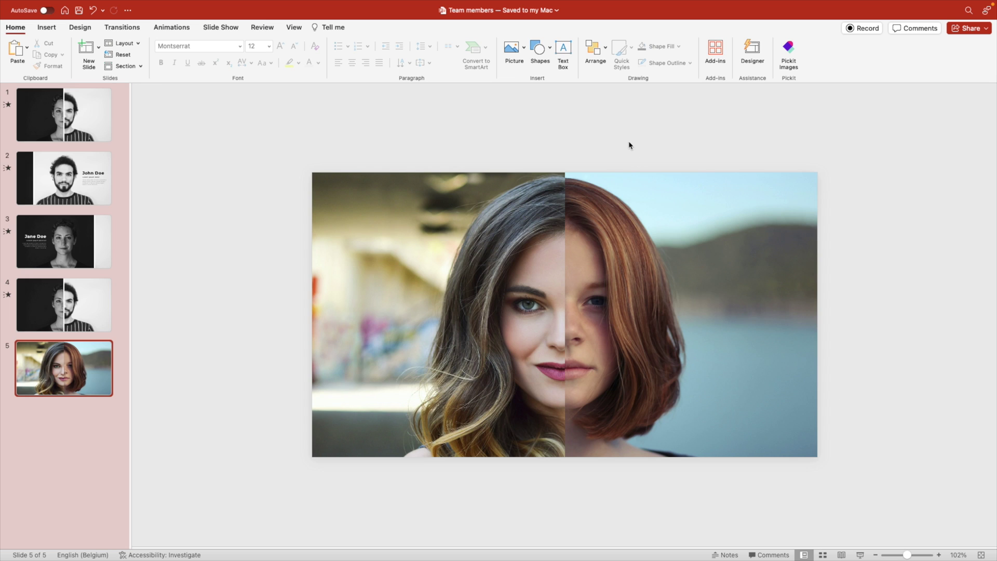
Paste slide 1's white divider line onto slide 5 along the seam between the portraits
key("Home")
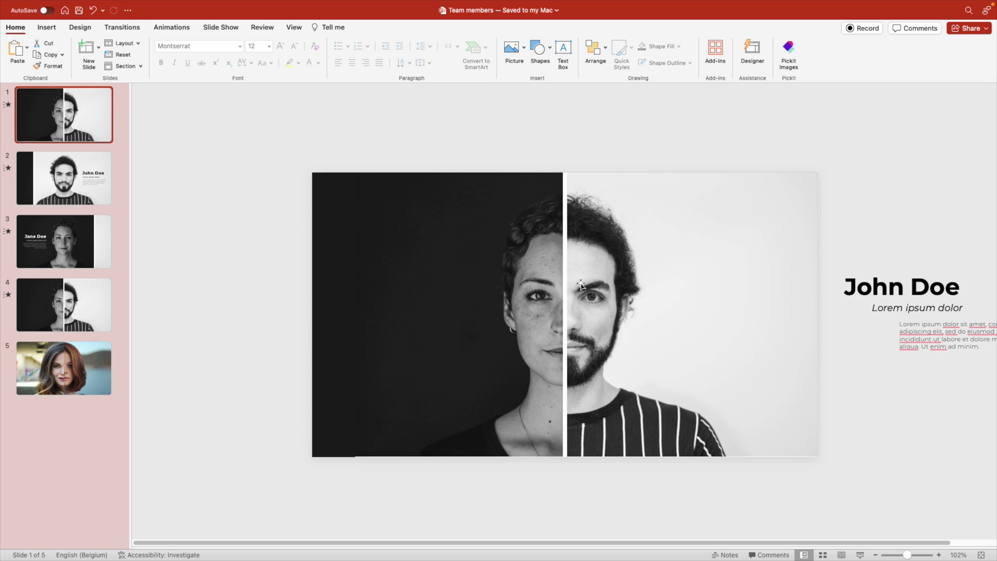
left_click(565, 265)
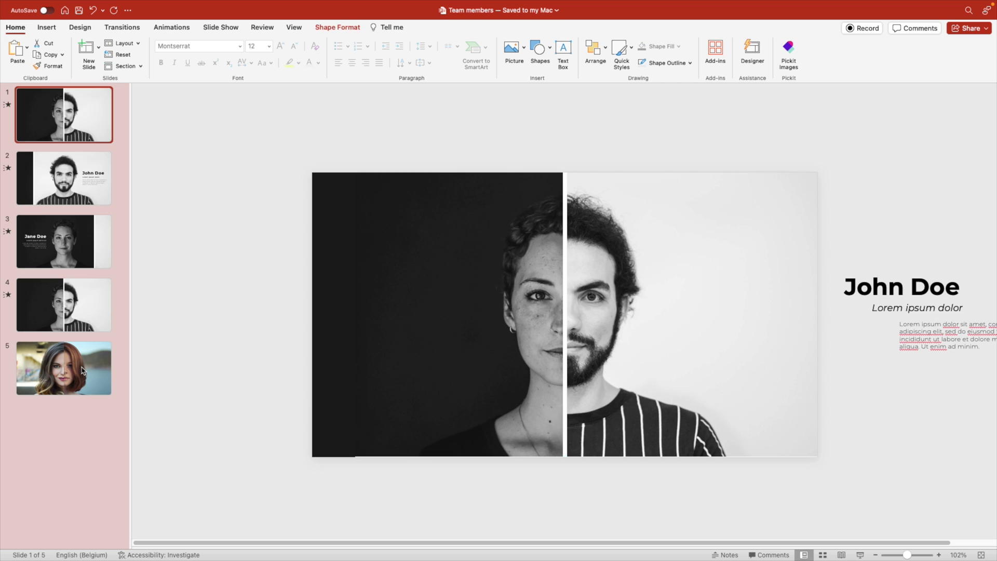
left_click(82, 370)
key("cmd+v")
left_click(645, 168)
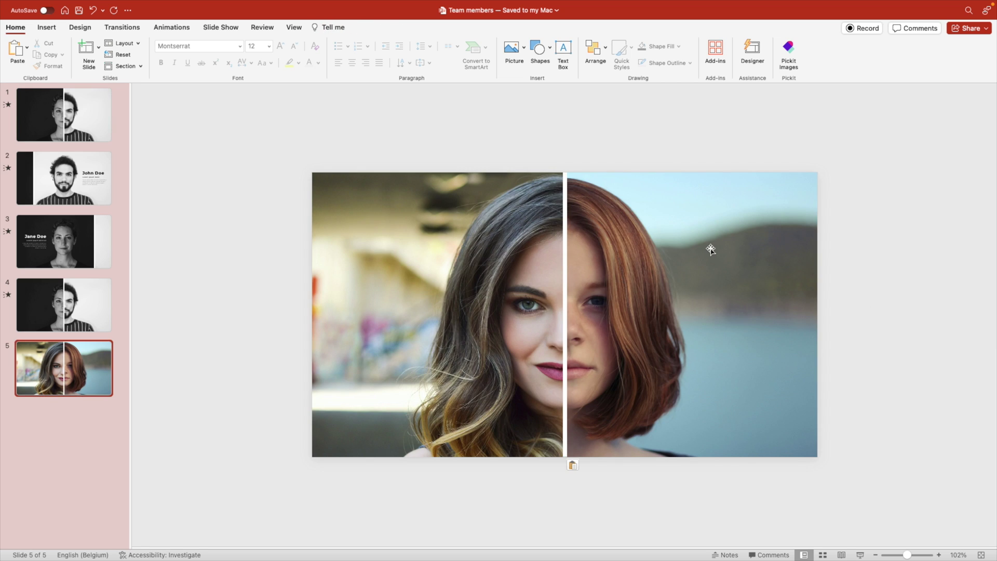
scroll(852, 426, "down", 3)
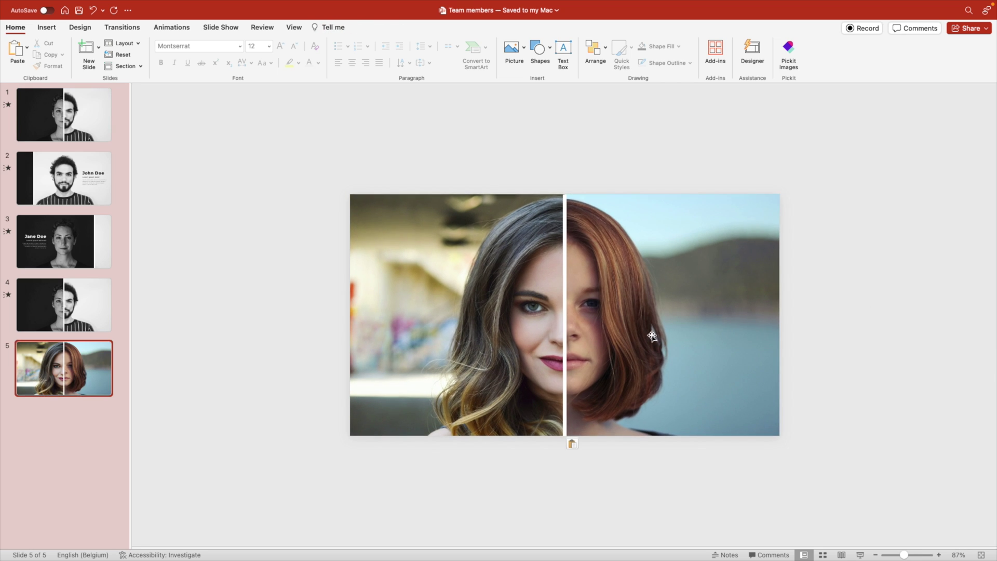
Tint the right photo blue with a recolour preset, undoing trial contrast and greyscale changes
right_click(629, 309)
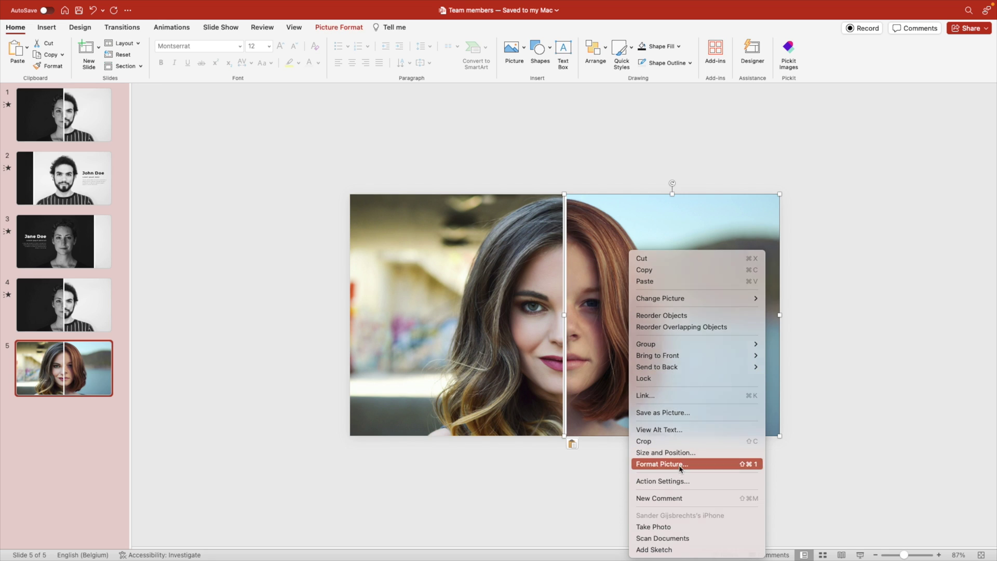
left_click(681, 464)
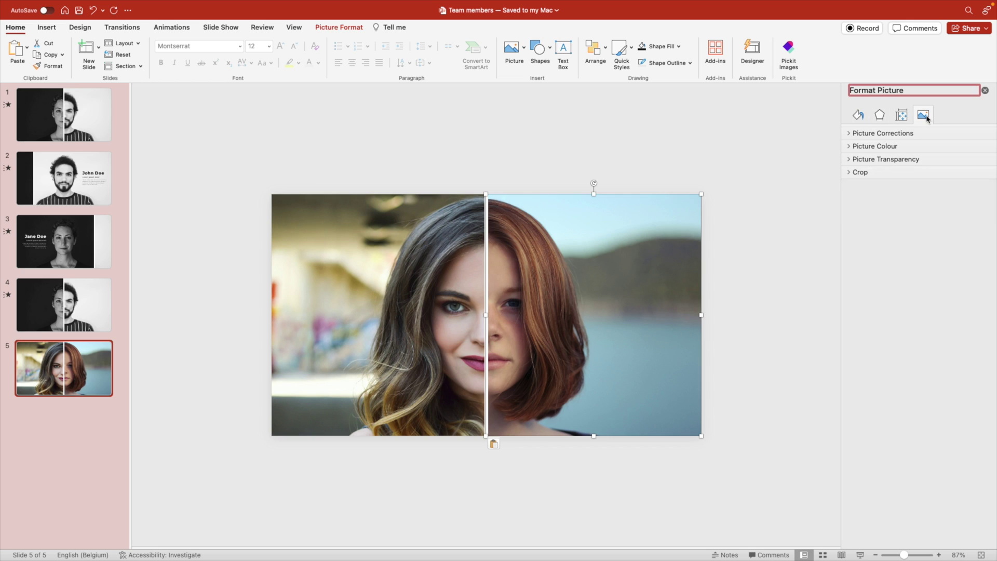
left_click(868, 134)
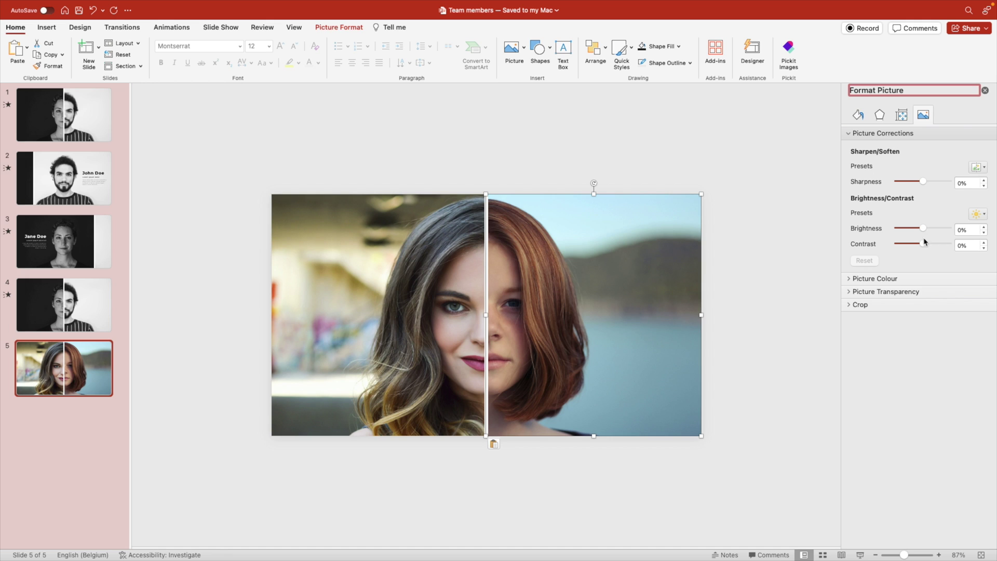
left_click_drag(924, 243, 913, 246)
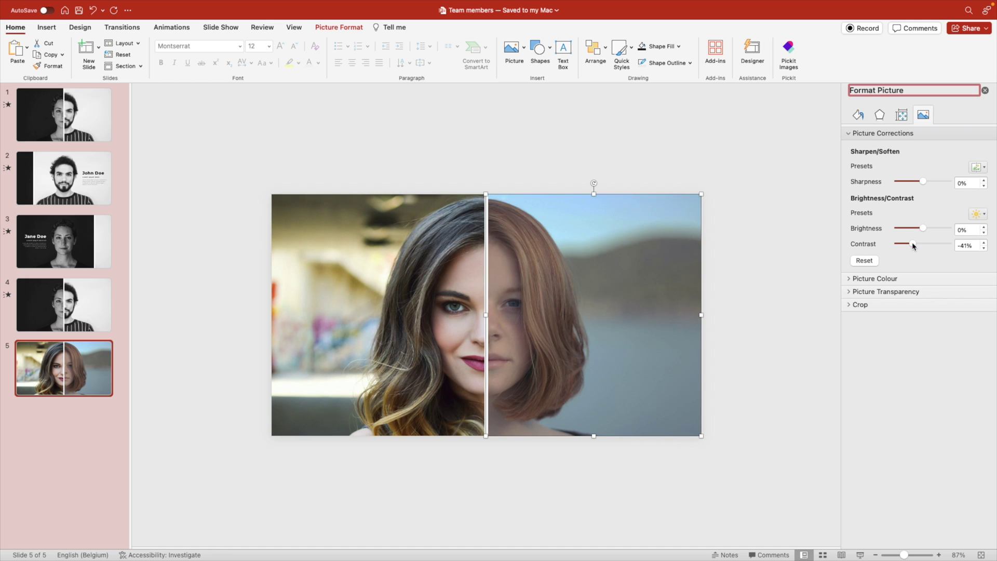
key("super+z")
left_click(877, 136)
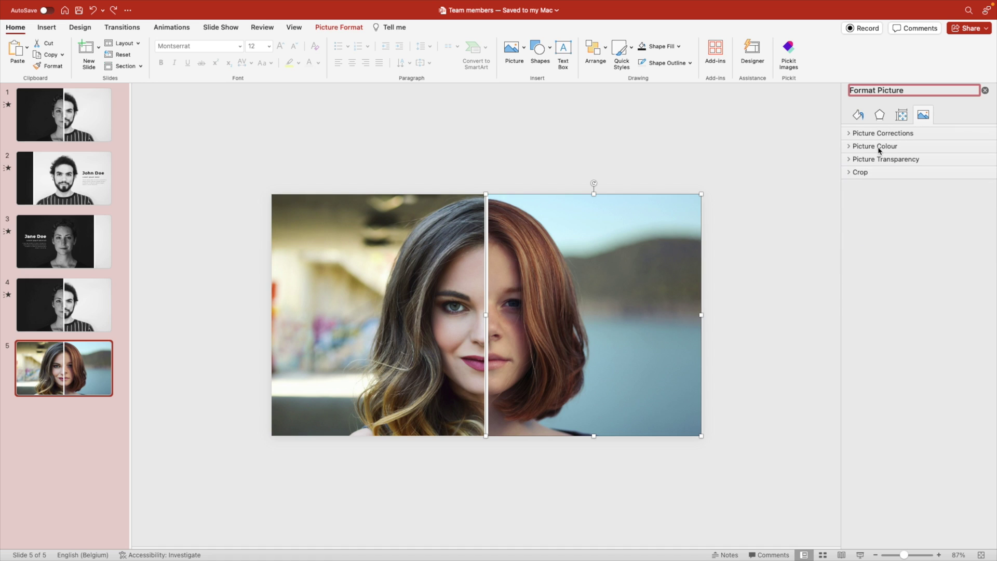
left_click(880, 146)
left_click(978, 180)
left_click(759, 203)
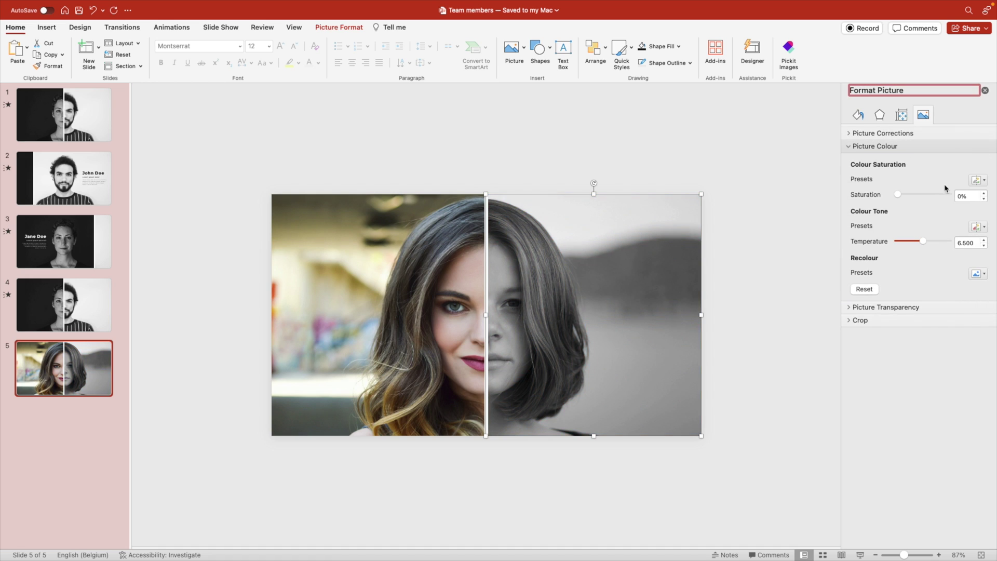
key("super+z")
left_click(979, 274)
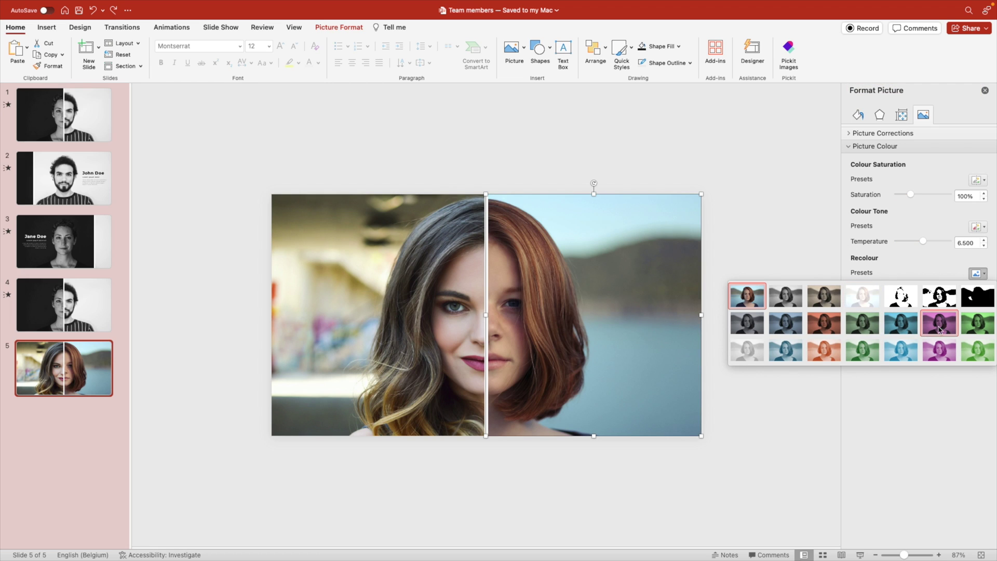
left_click(895, 331)
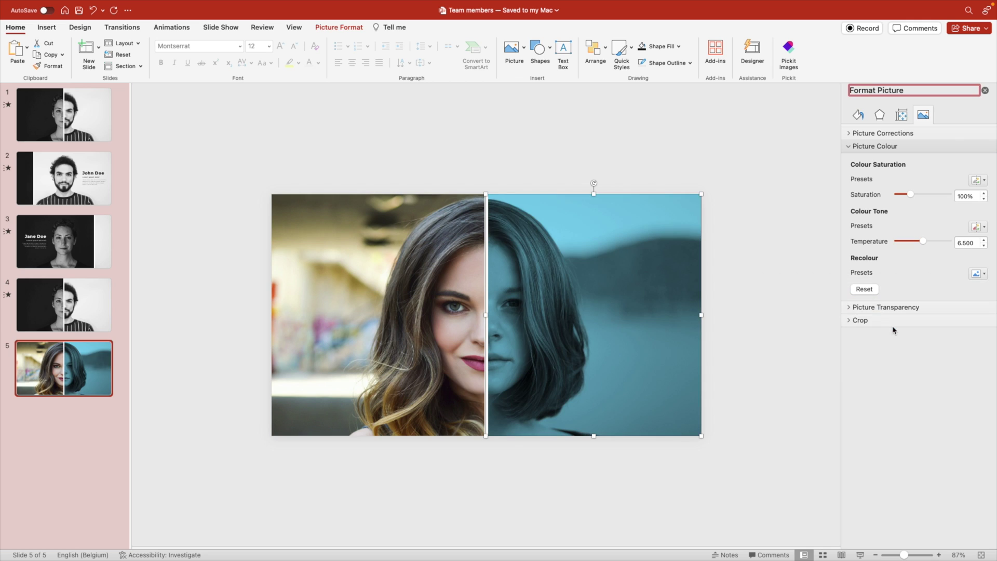
Tint the left photo orange with a recolour preset
left_click(424, 312)
left_click(981, 228)
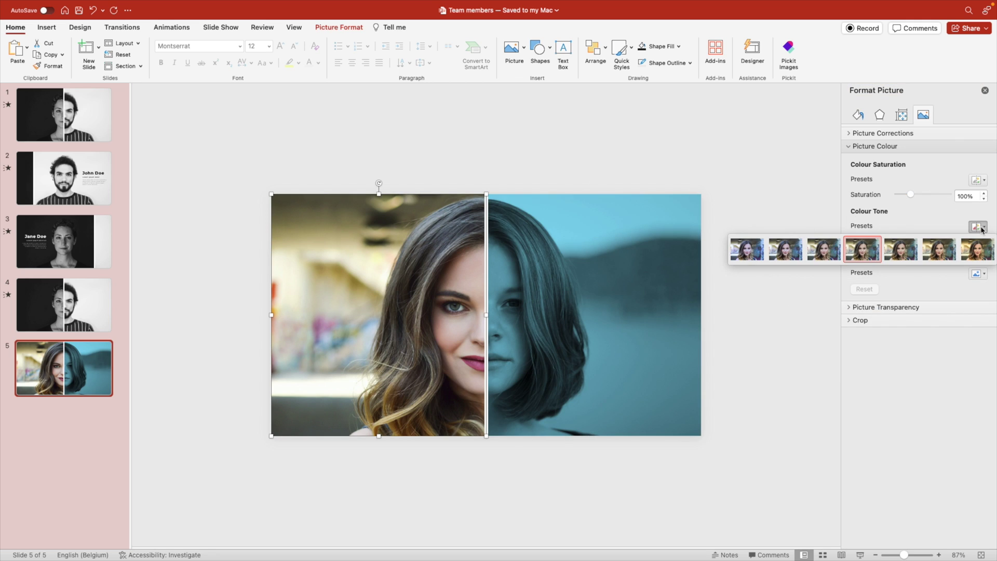
left_click(981, 227)
left_click(978, 273)
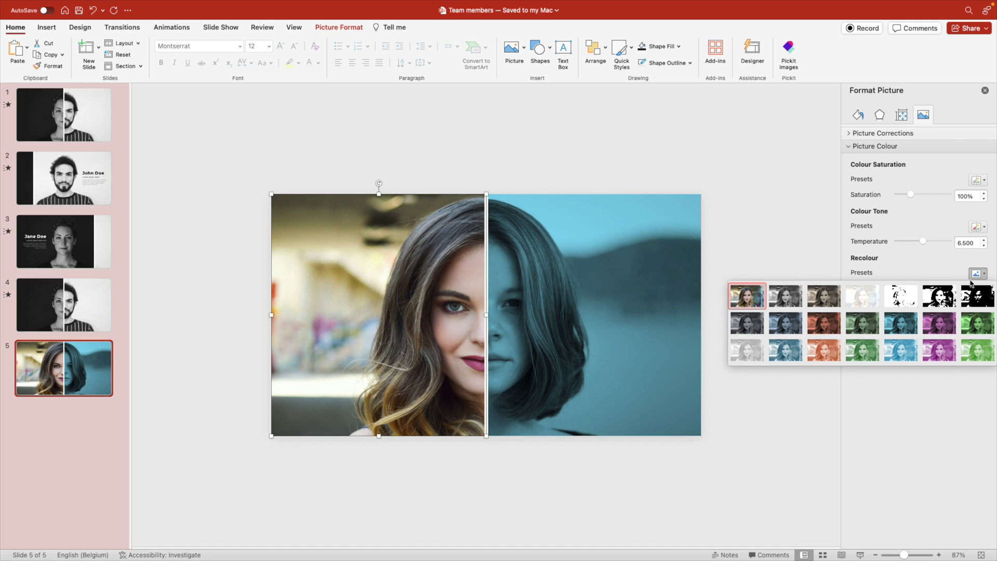
left_click(819, 327)
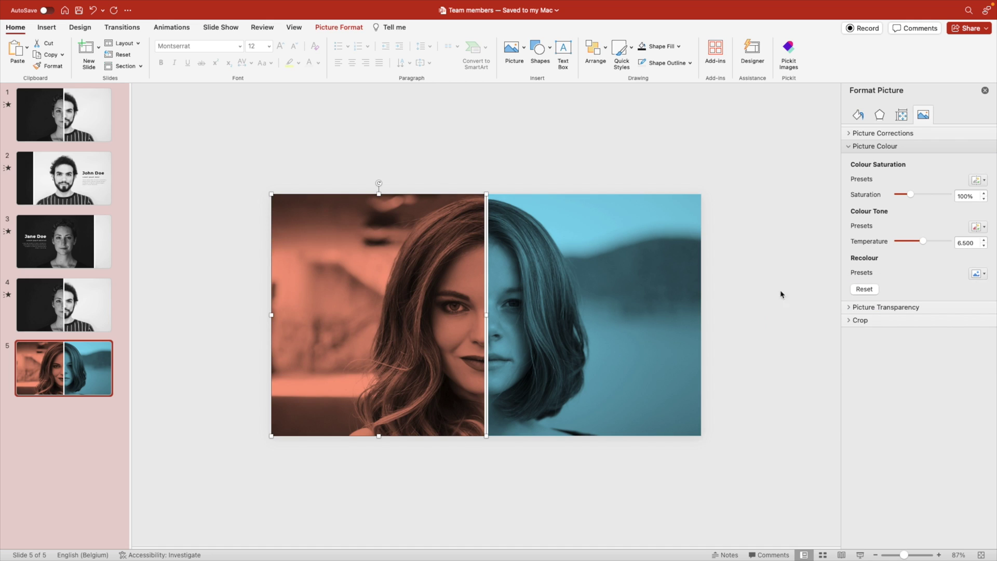
left_click(583, 135)
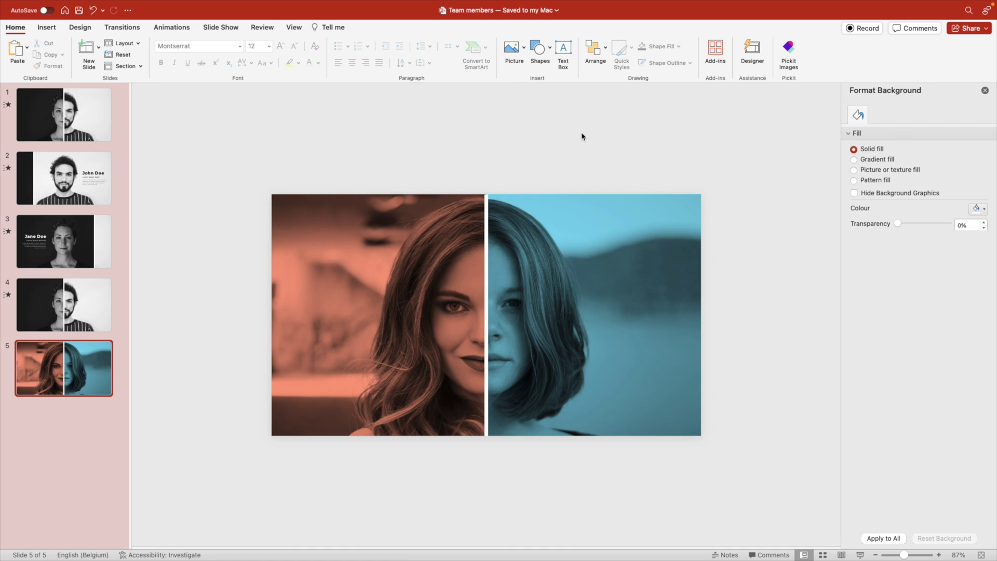
Duplicate slide 5 and crop it so the blue portrait fills the slide beside a narrow orange strip
left_click(985, 91)
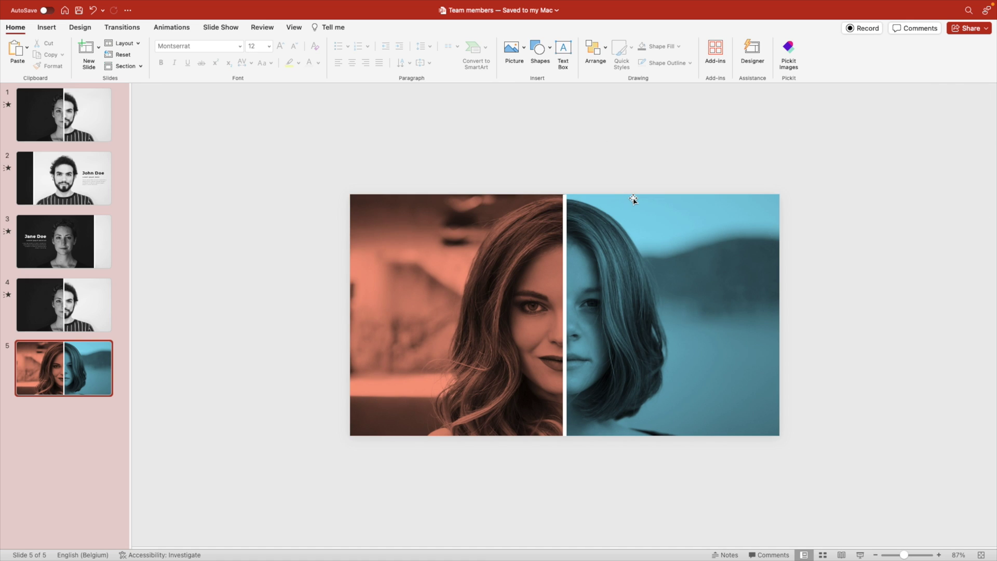
right_click(28, 361)
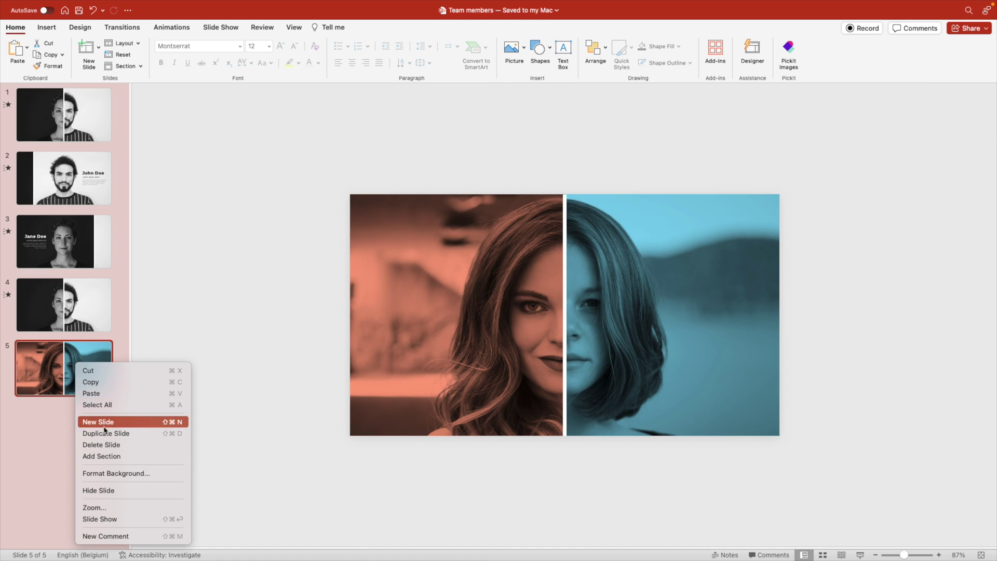
left_click(86, 432)
left_click(555, 340)
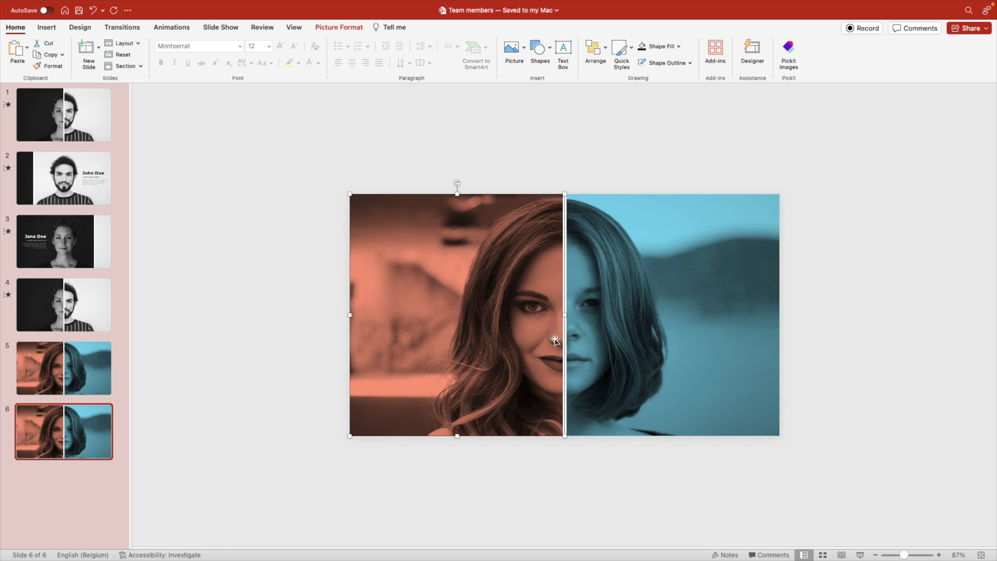
double_click(566, 314)
left_click_drag(565, 314, 432, 315)
left_click(635, 312)
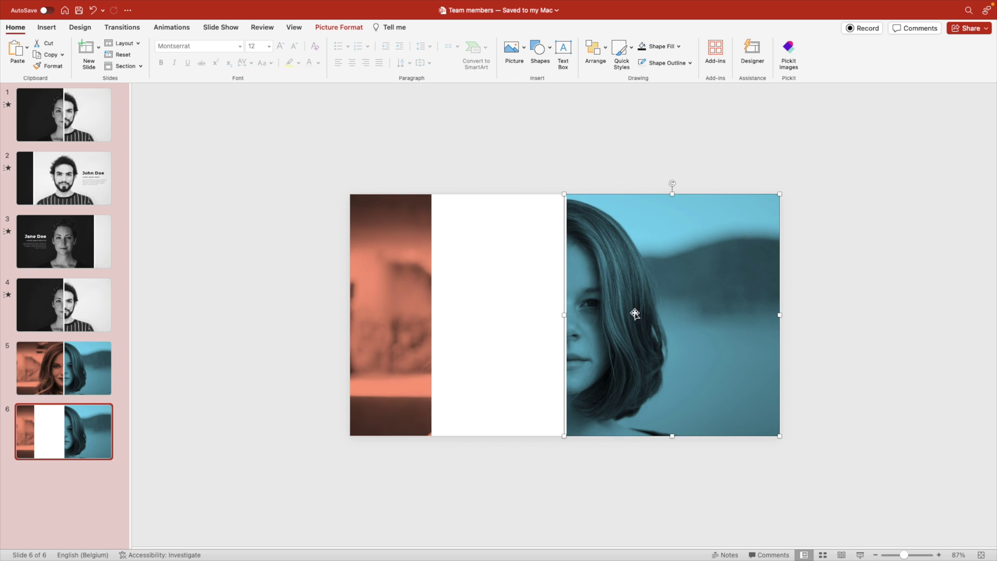
double_click(596, 315)
left_click_drag(567, 314, 430, 305)
left_click(568, 311)
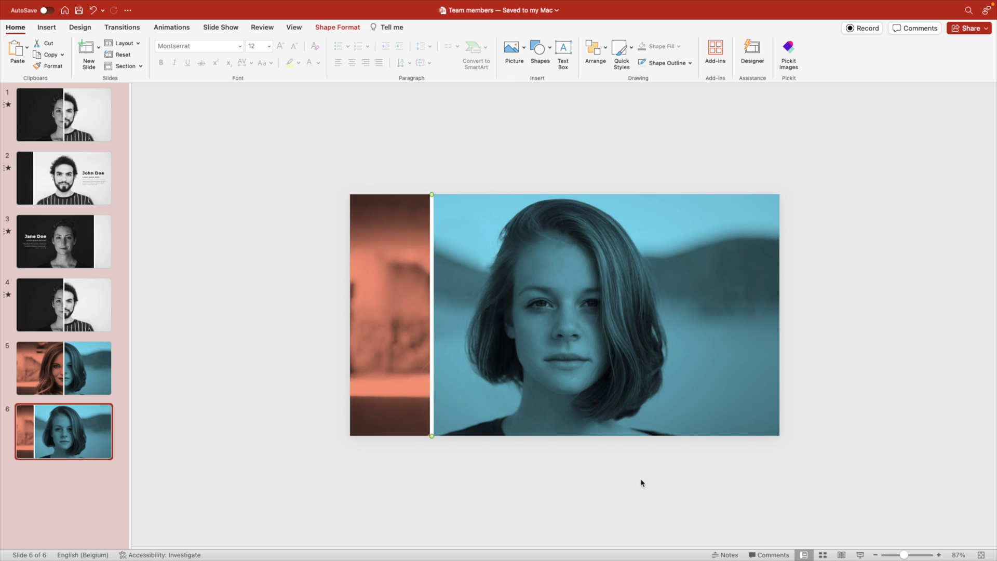
left_click(587, 486)
Duplicate that slide and make the orange portrait dominate beside a narrow blue strip
key("super+shift+d")
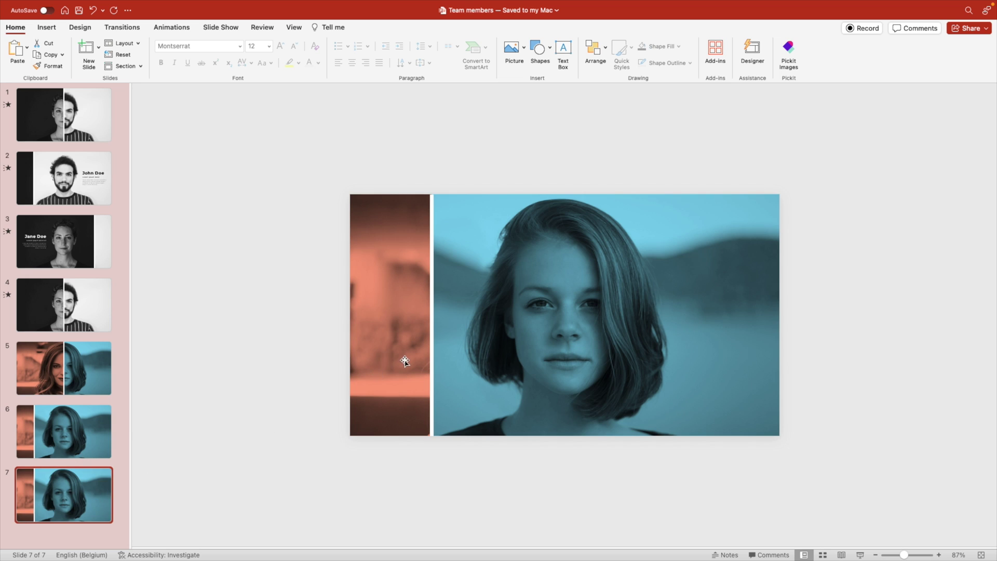
left_click(496, 340)
double_click(445, 337)
left_click_drag(431, 315, 701, 318)
left_click(487, 310)
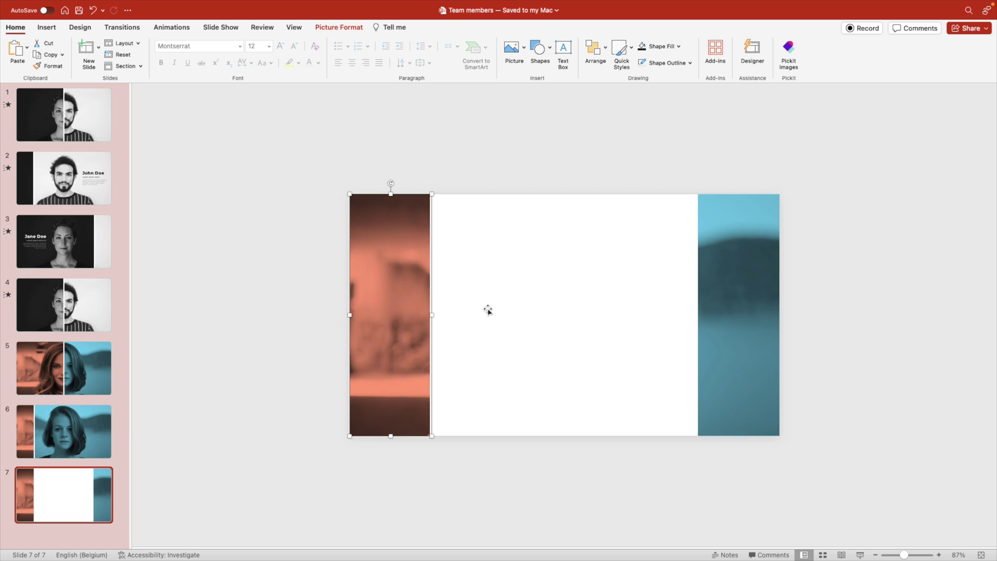
double_click(414, 301)
left_click_drag(431, 311, 696, 320)
Duplicate slide 5 again and move the copy to the end of the deck
left_click(85, 361)
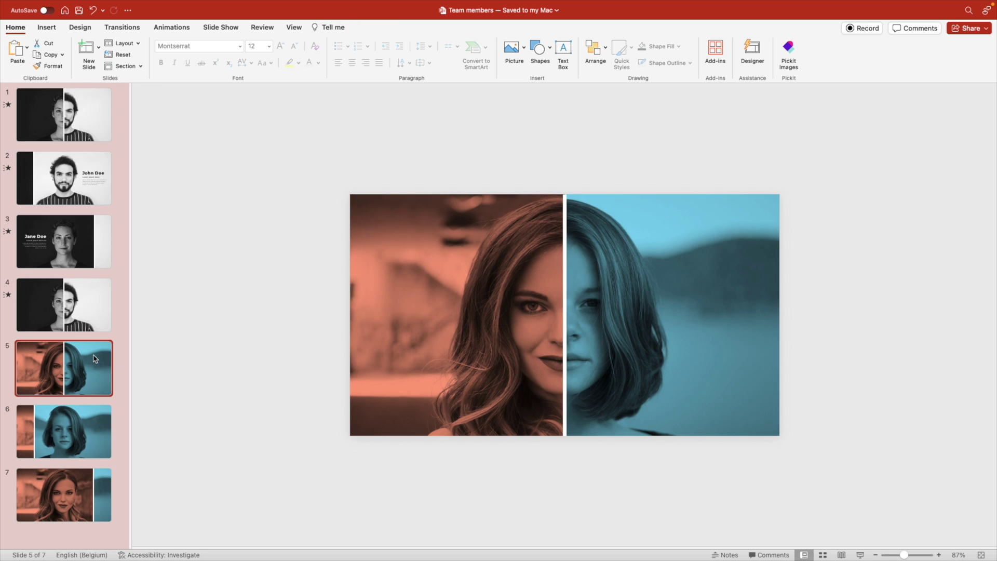
key("super+d")
scroll(92, 367, "down", 1)
left_click_drag(73, 390, 65, 543)
Copy the Jane Doe title, subtitle and body text boxes from slide 3 onto slide 7
scroll(99, 337, "up", 2)
left_click(106, 250)
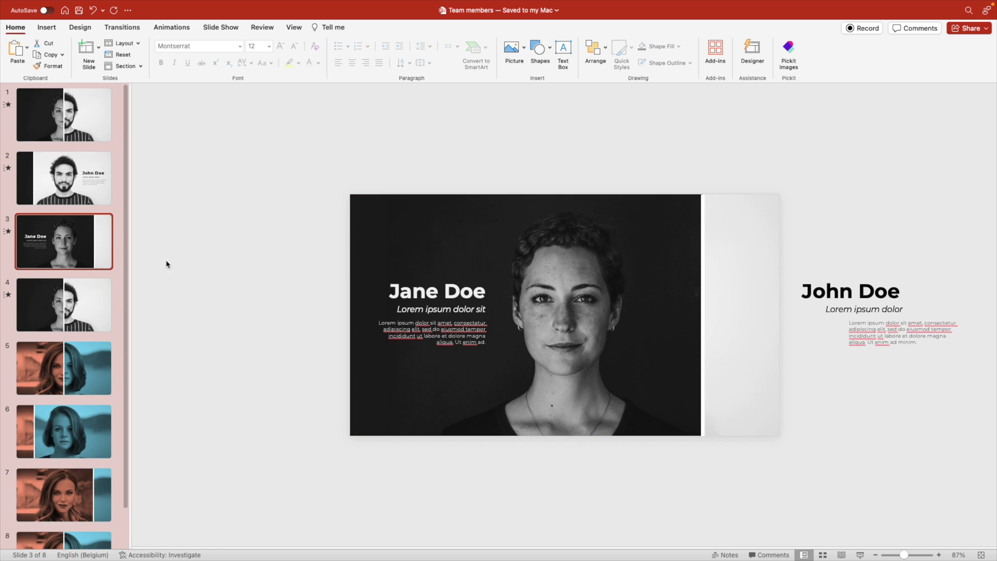
left_click(416, 297)
left_click(422, 319, "shift")
left_click(424, 312, "shift")
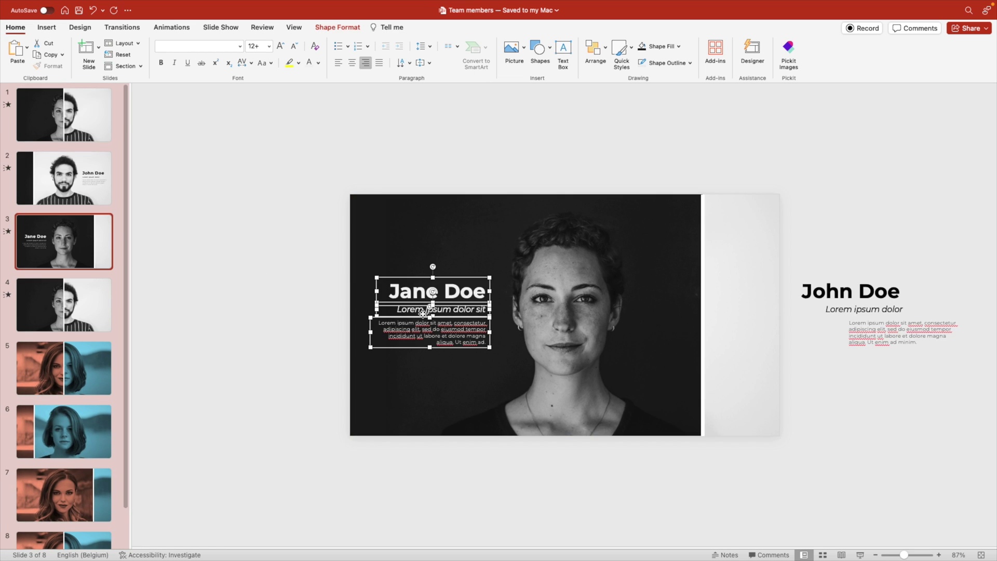
scroll(89, 390, "down", 2)
left_click(63, 452)
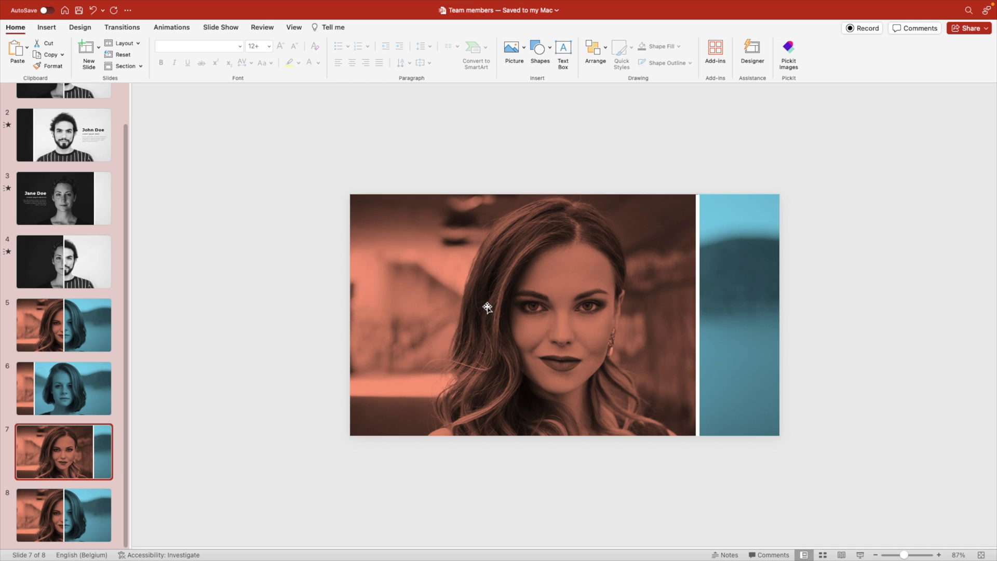
key("cmd+v")
key("Escape")
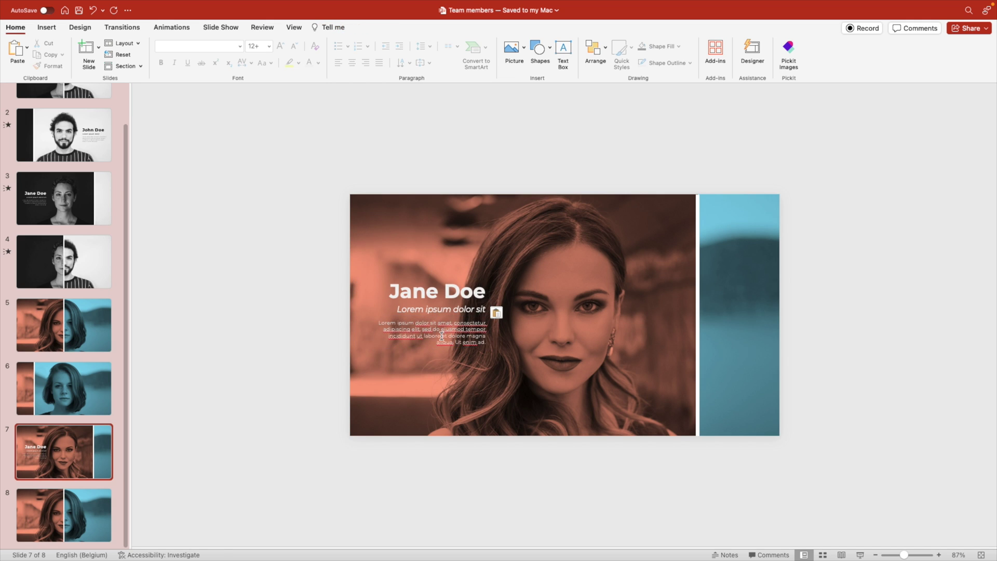
Narrow the body box, delete the blurb's last line, and decrease the font size of all three boxes
left_click(443, 335)
left_click_drag(370, 332, 397, 235)
left_click(426, 309, "shift")
left_click(437, 292, "shift")
left_click(436, 273)
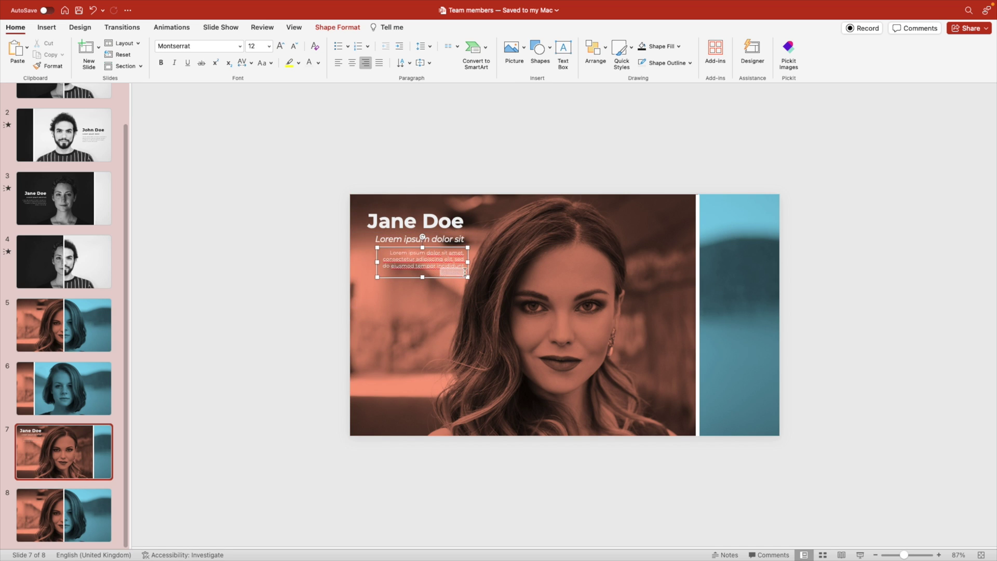
key("shift+End")
key("BackSpace")
left_click(403, 225, "shift")
left_click(406, 242, "shift")
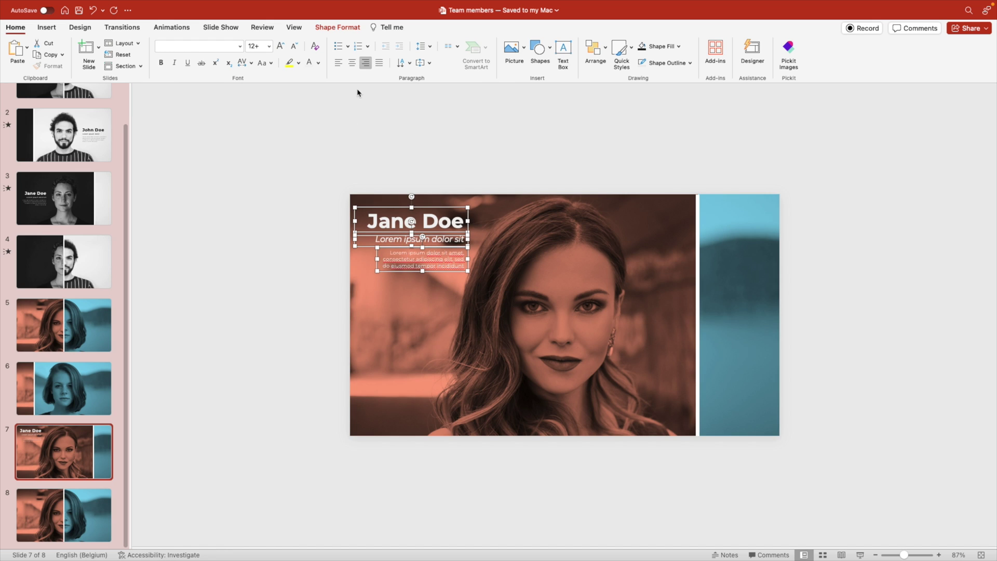
left_click(295, 47)
left_click(400, 128)
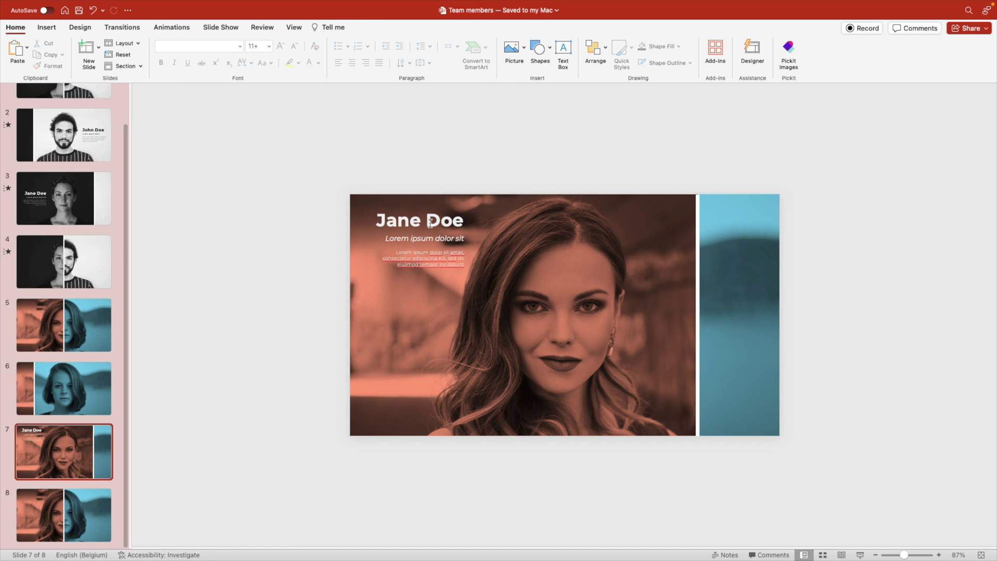
Move the subtitle and blurb up closer to the Jane Doe title
left_click(430, 223)
left_click(431, 241)
left_click_drag(433, 235, 434, 230)
key("super+z")
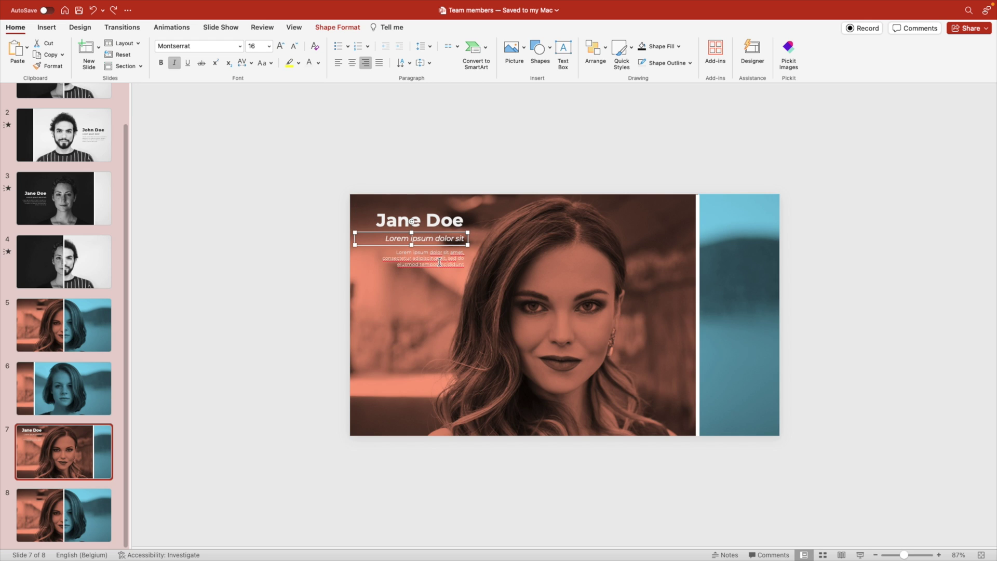
mouse_move(439, 263)
left_mouse_down()
mouse_move(442, 222)
mouse_move(434, 246)
left_mouse_up()
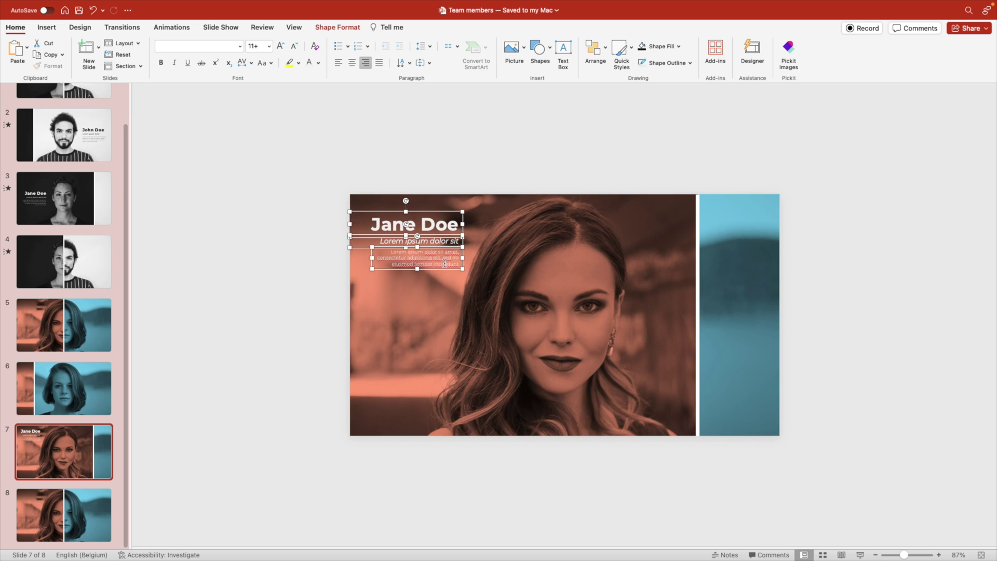
Paste the Jane Doe text onto slide 6 and align the three text boxes
key("Page_Up")
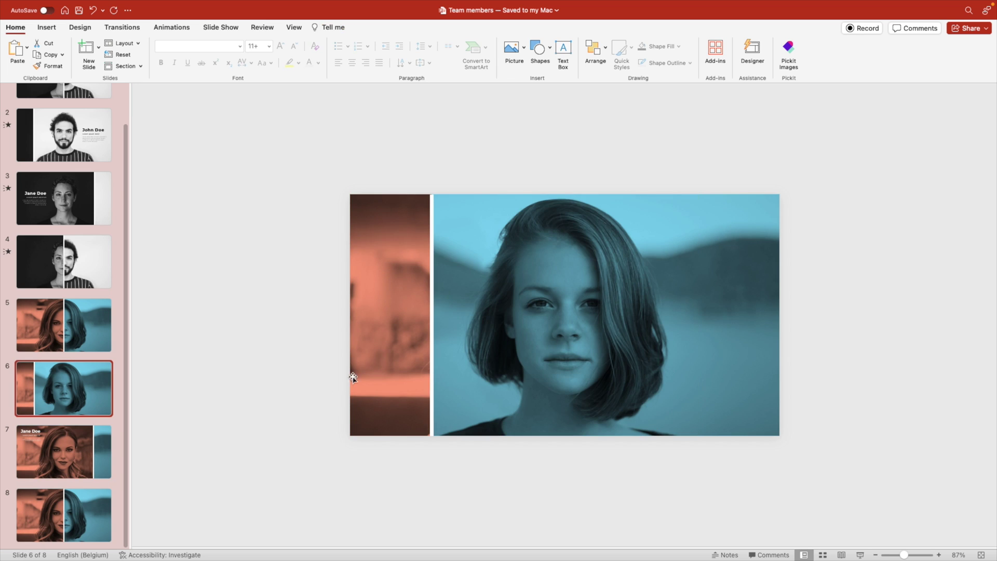
key("cmd+v")
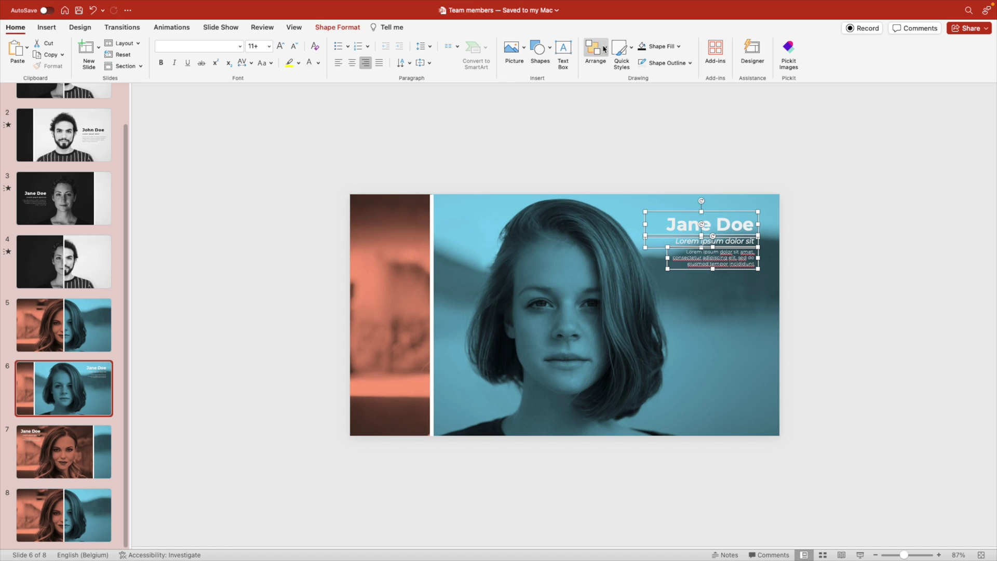
left_click(596, 49)
mouse_move(675, 231)
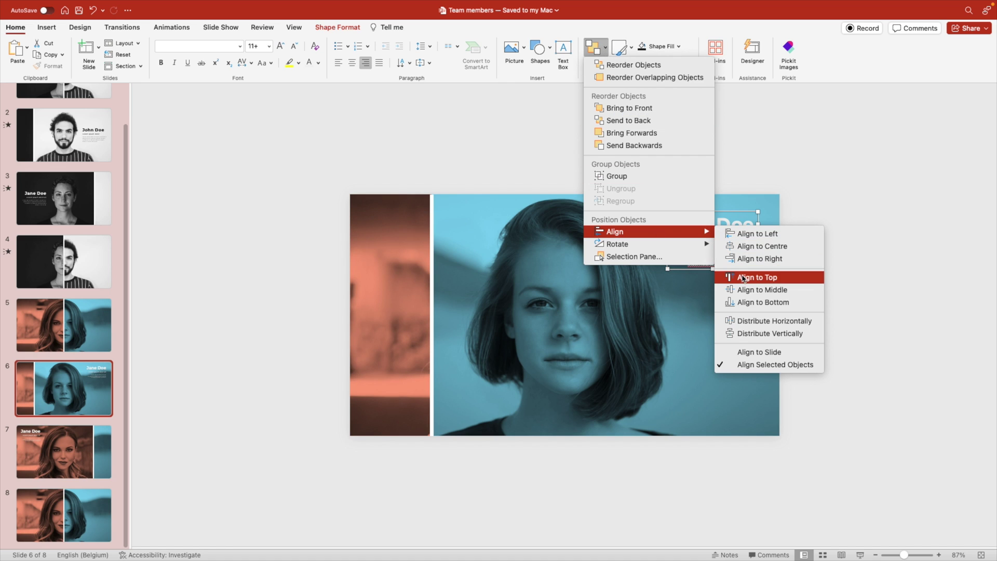
left_click(740, 234)
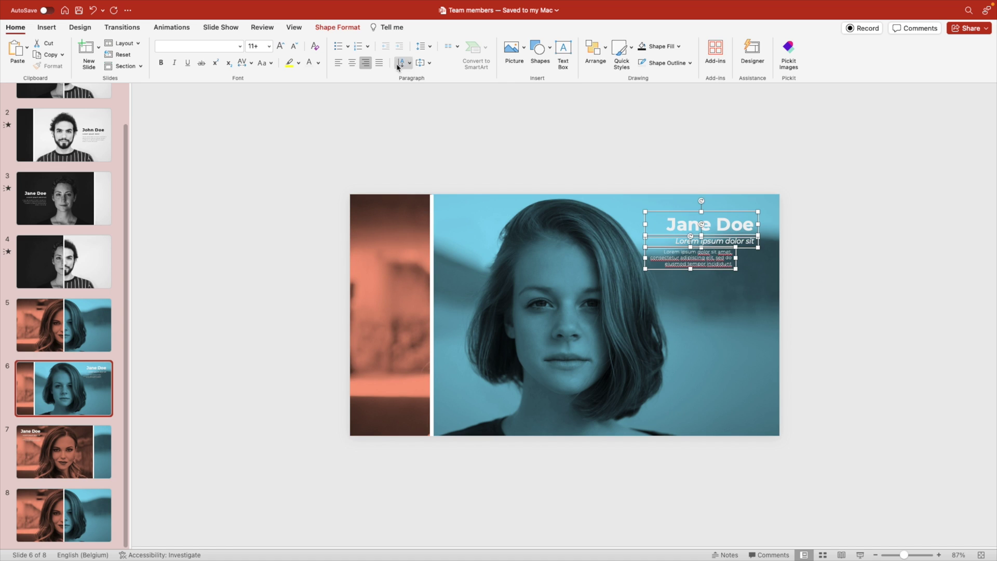
Rename it 'Jana Doe', delete 'sit' and 'incididunt', and nudge the boxes right
left_click(705, 224)
key("BackSpace")
type("a")
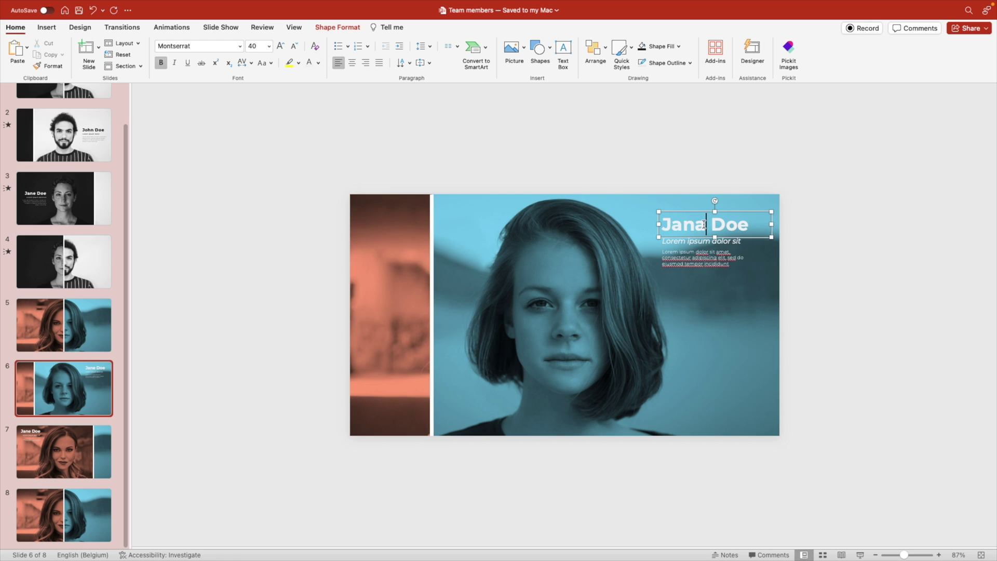
double_click(738, 241)
key("BackSpace")
left_click(724, 263)
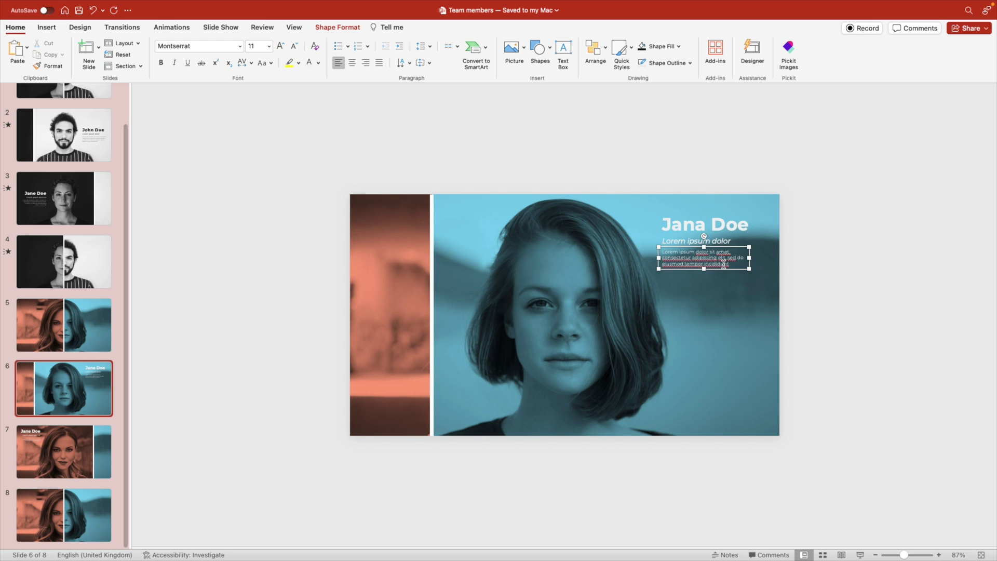
double_click(717, 264)
key("BackSpace")
key("Escape")
key("super+a")
key("Right")
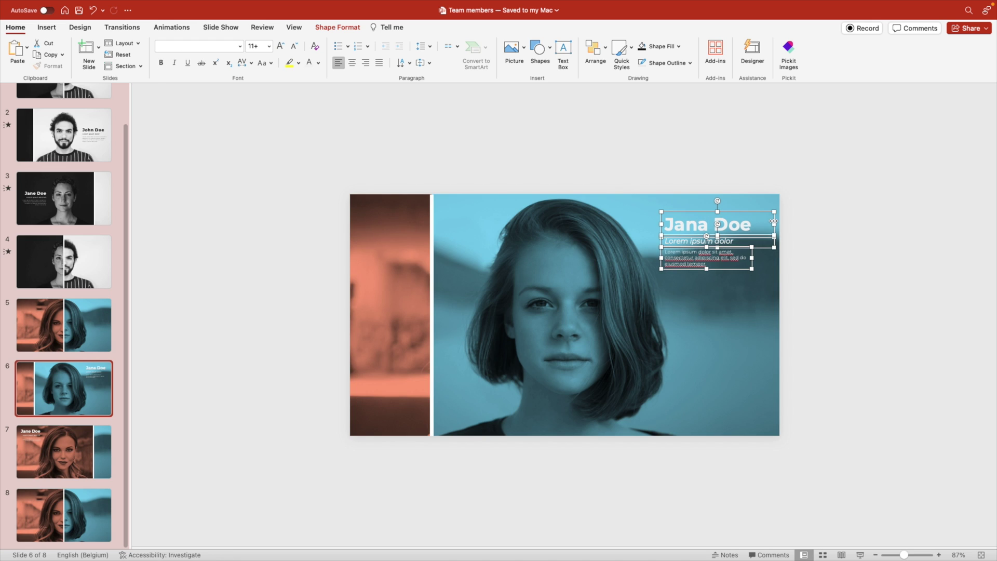
Place off-slide copies of the Jana Doe text beside slides 5 and 7
left_click(101, 322)
key("super+v")
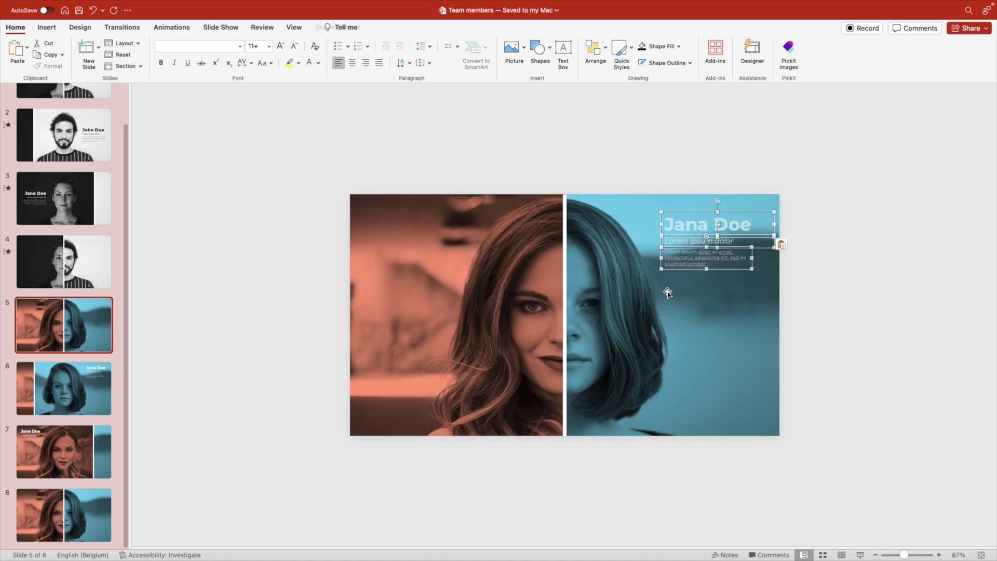
left_click_drag(727, 247, 824, 253)
left_click(852, 327)
key("super+a")
key("super+c")
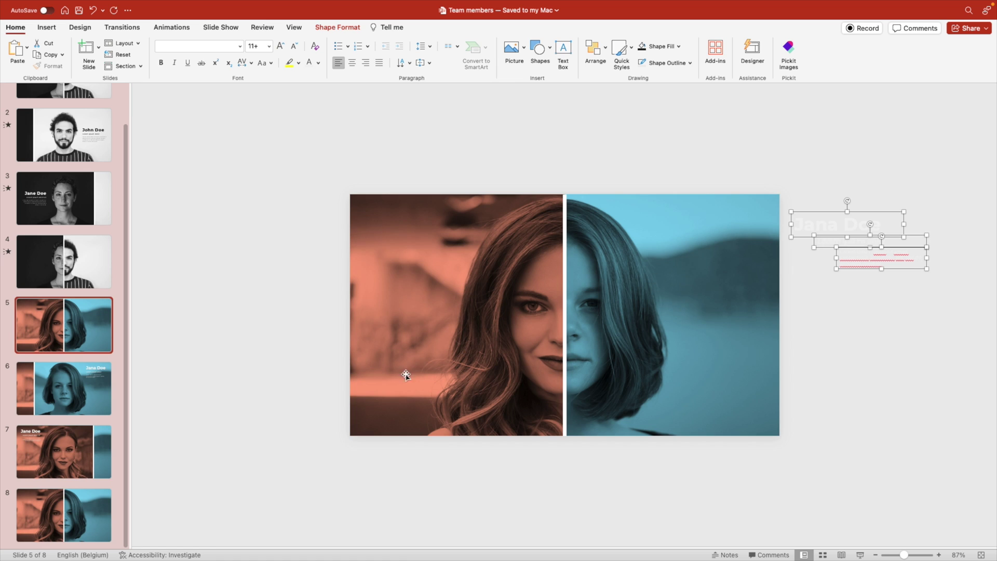
left_click(104, 455)
key("super+v")
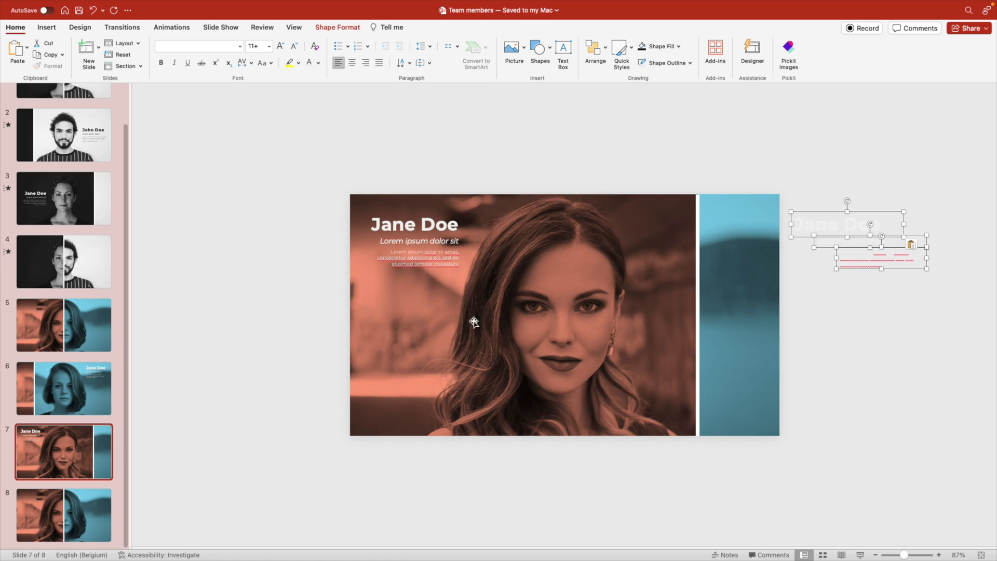
Place off-slide copies of the Jane Doe text beside slides 6 and 8
left_click(405, 225)
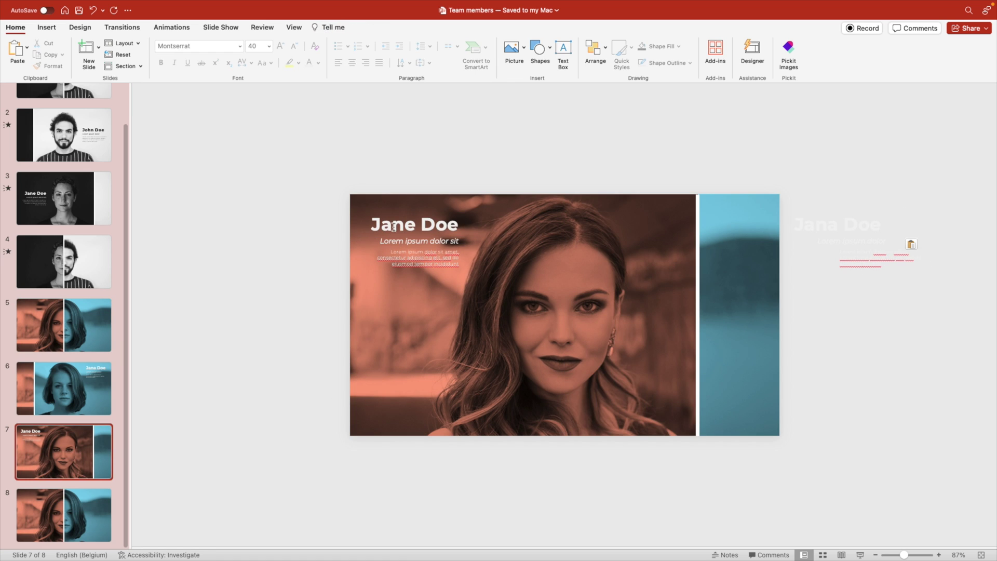
left_click_drag(345, 207, 467, 272)
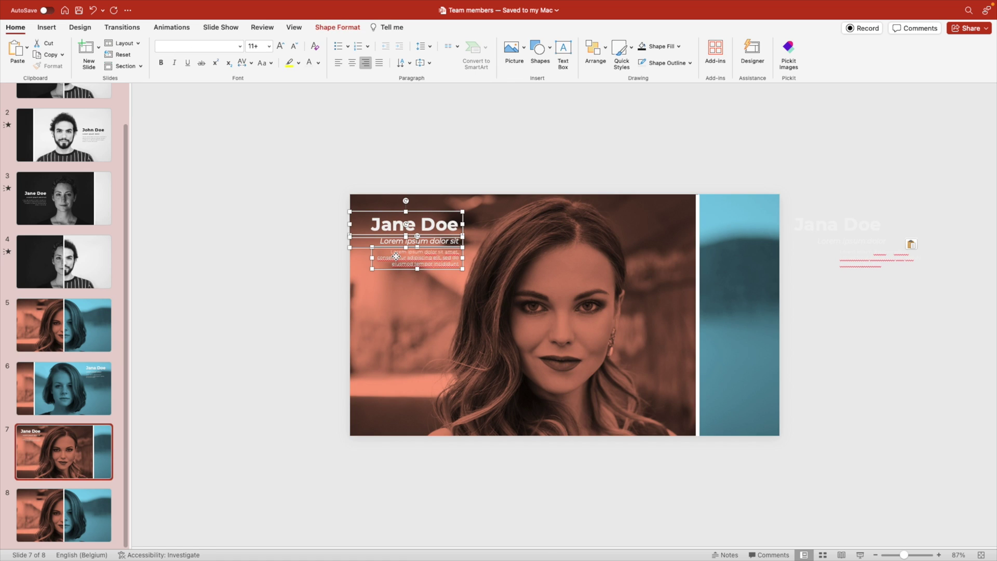
left_click(56, 413)
key("super+v")
left_click(293, 275)
left_click_drag(460, 271, 276, 271)
left_click(293, 274)
left_click(298, 241, "shift")
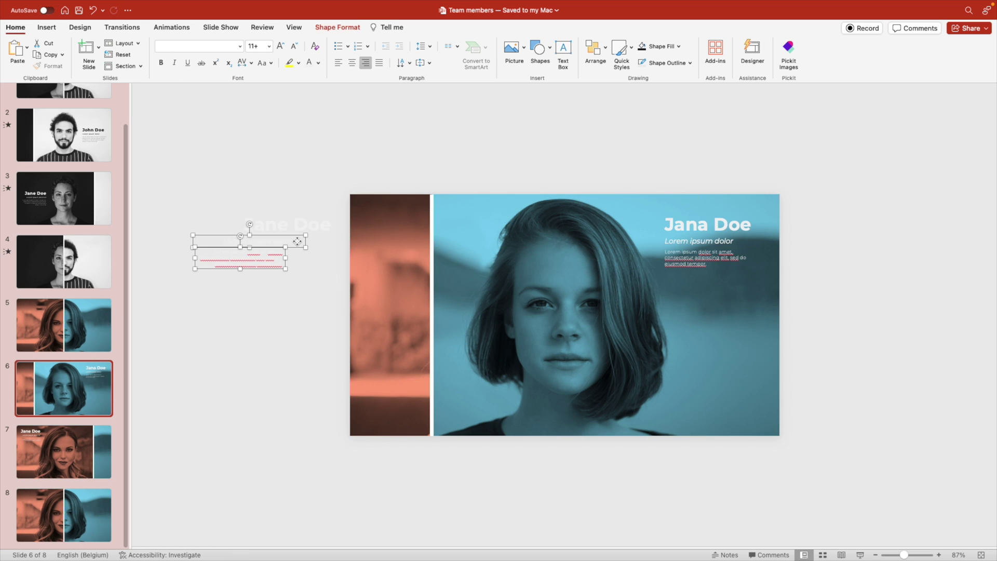
left_click(313, 220, "shift")
key("super+c")
left_click(93, 511)
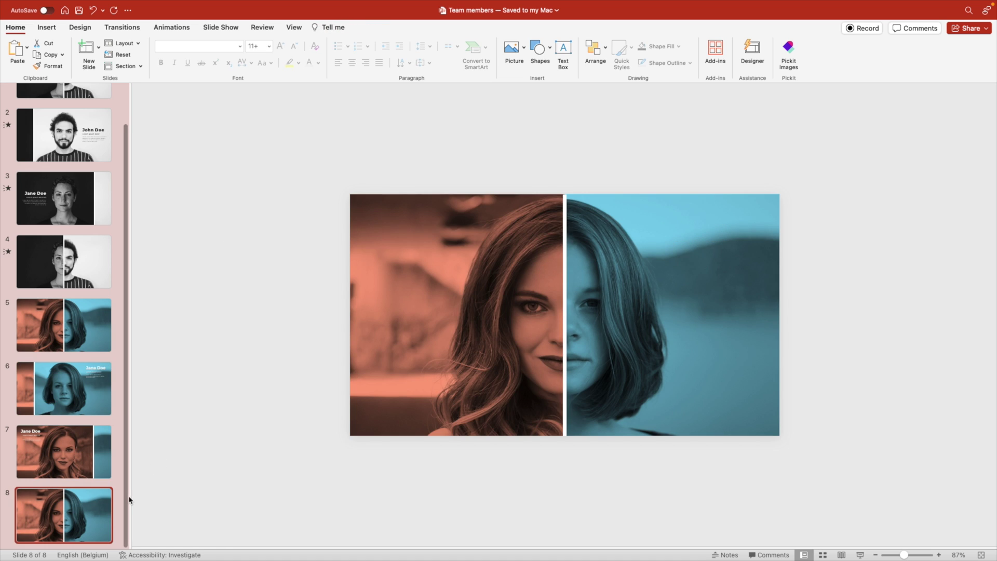
key("super+v")
left_click(194, 459)
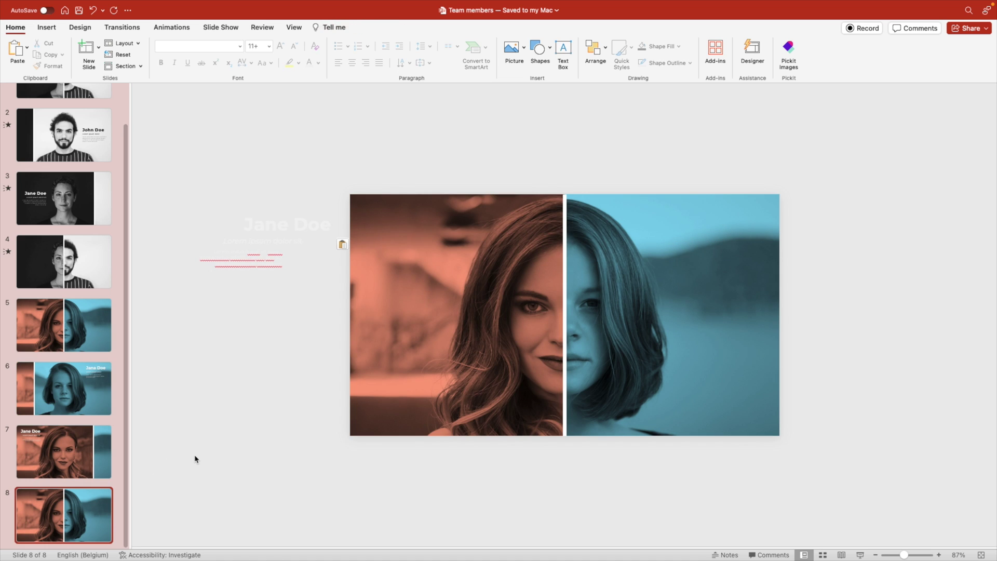
left_click(65, 343)
Apply the Morph transition to slides 5 through 8
left_click(68, 491, "shift")
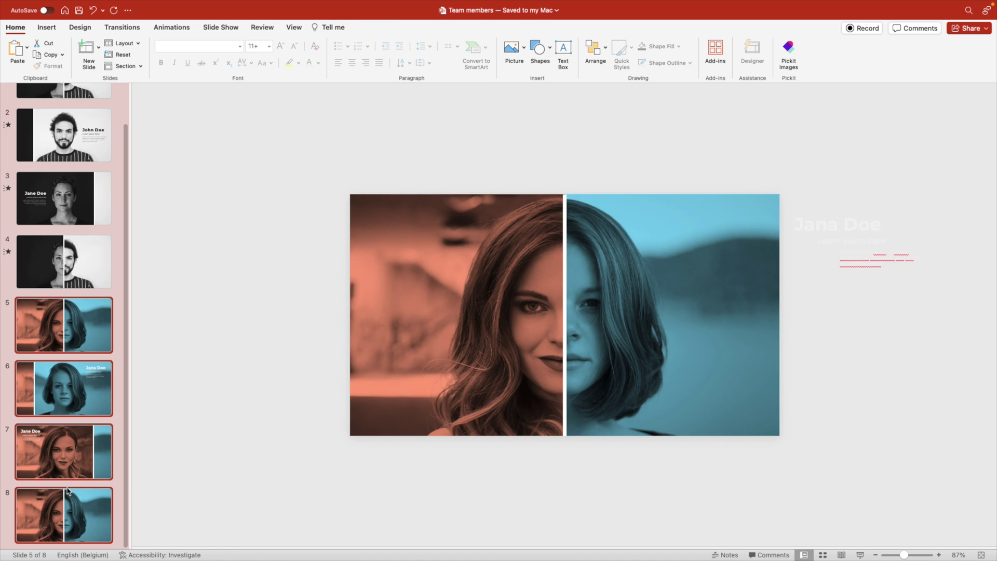
left_click(123, 28)
left_click(119, 51)
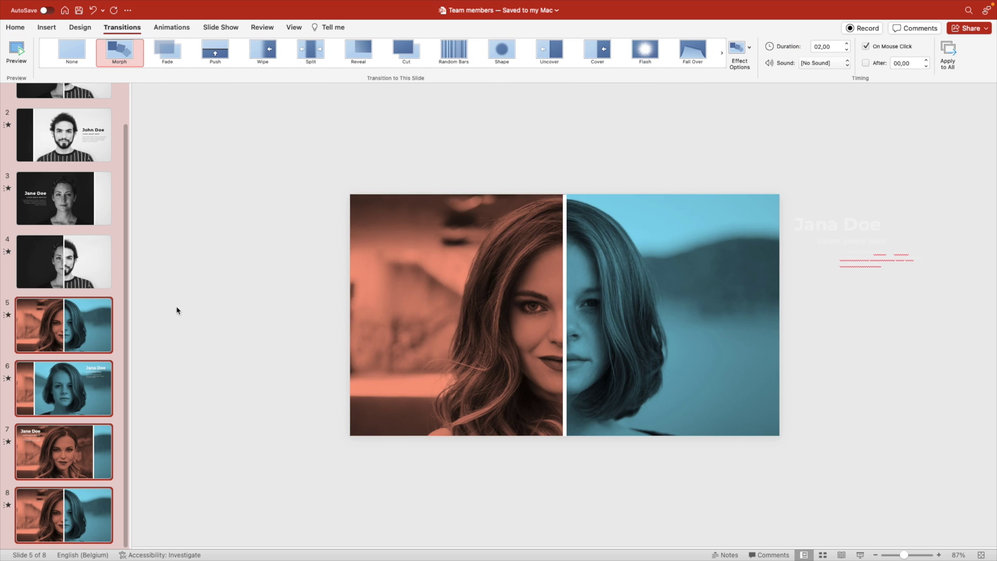
left_click(57, 331)
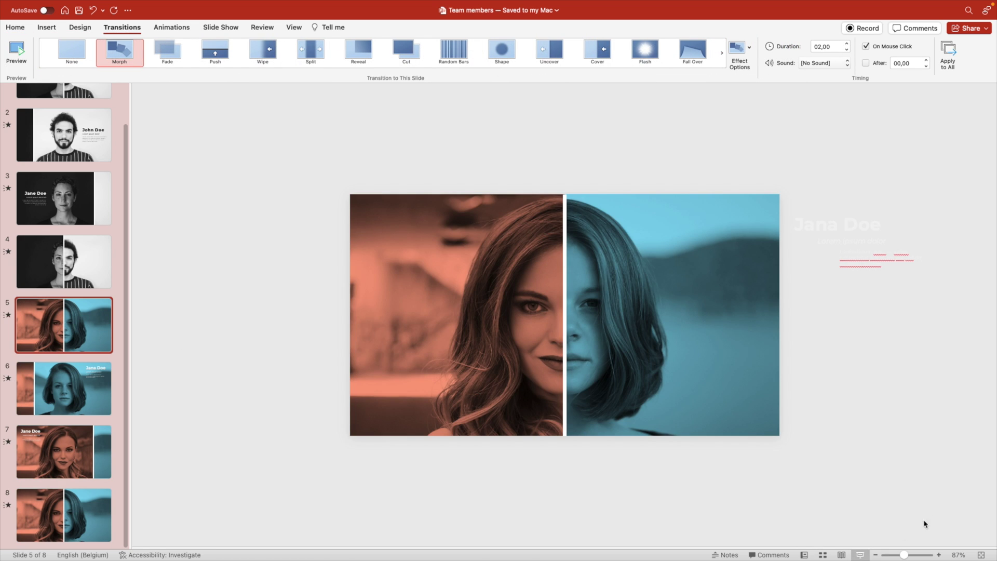